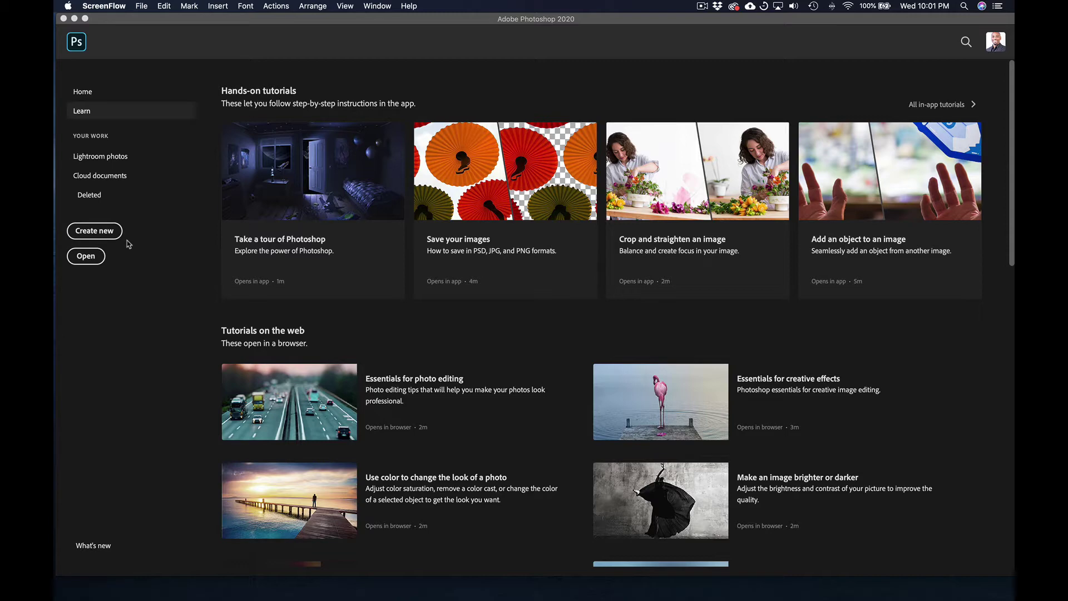
Step: Create a new web document 728 pixels wide and 90 pixels high at 72 pixels/inch, using artboards
{"action": "left_click", "coordinate": [106, 235]}
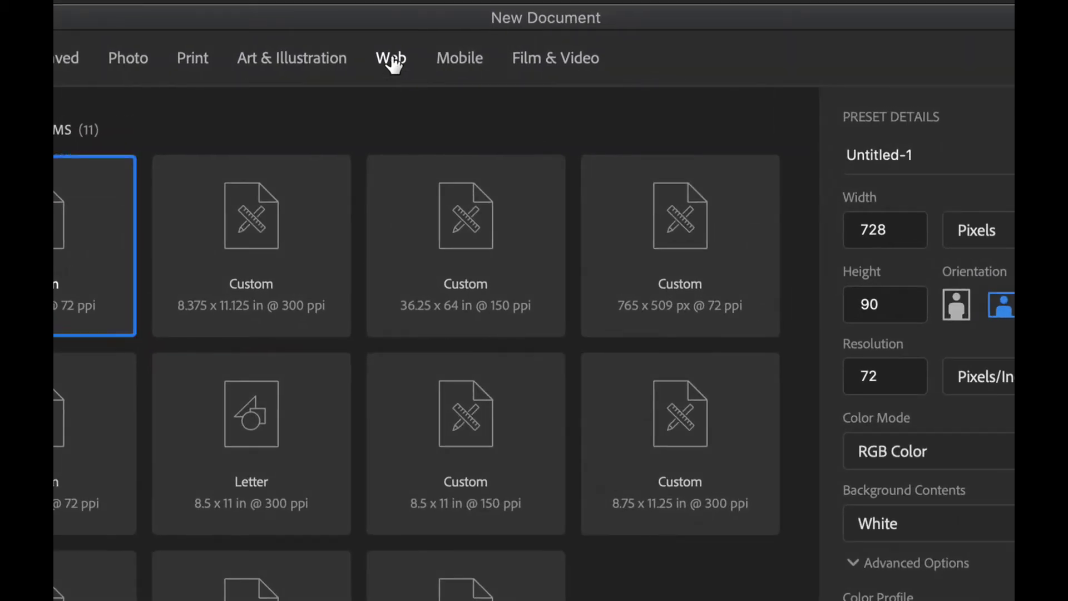
{"action": "left_click", "coordinate": [392, 59]}
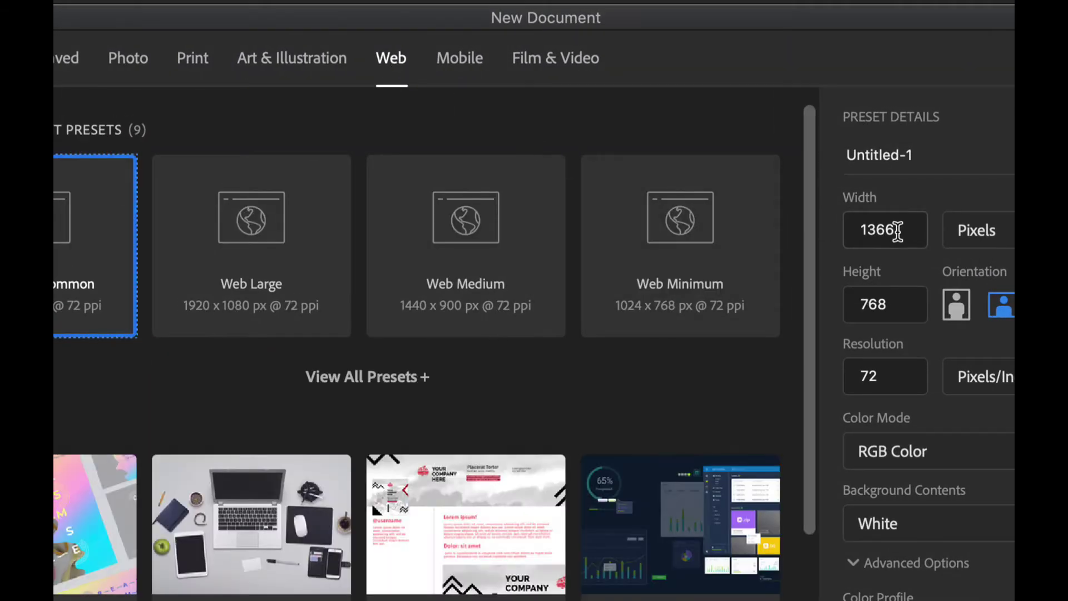
{"action": "left_click_drag", "start_coordinate": [902, 233], "coordinate": [826, 229]}
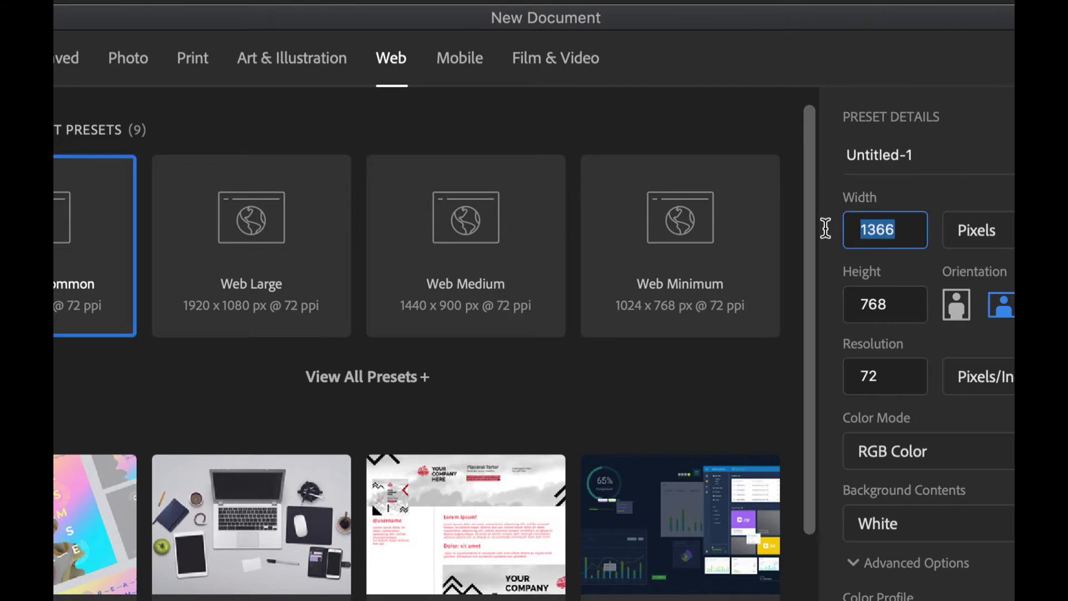
{"action": "type", "text": "728"}
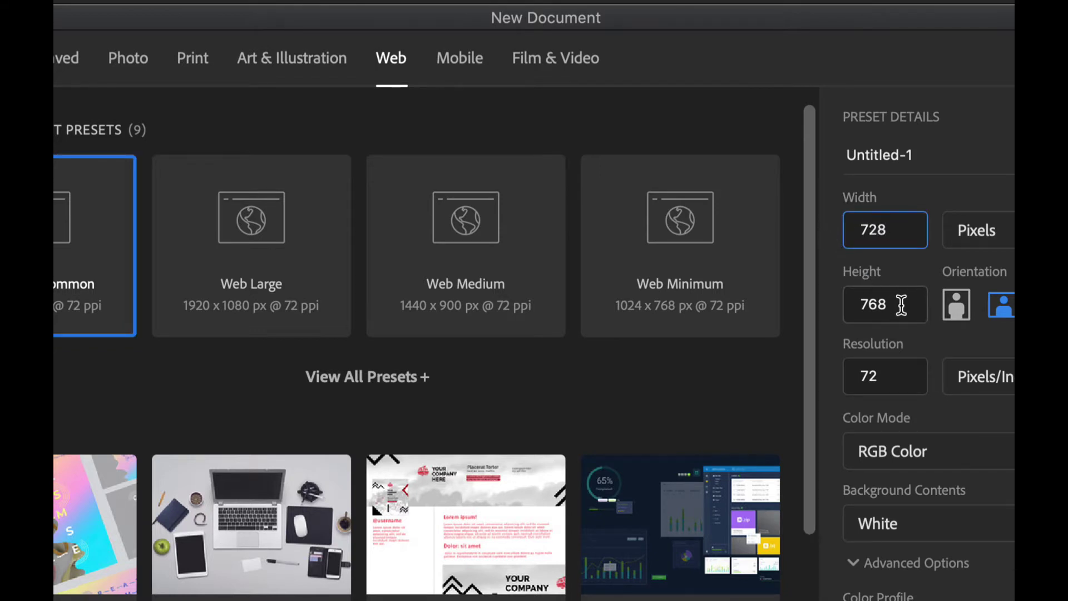
{"action": "key", "text": "Tab"}
{"action": "type", "text": "90"}
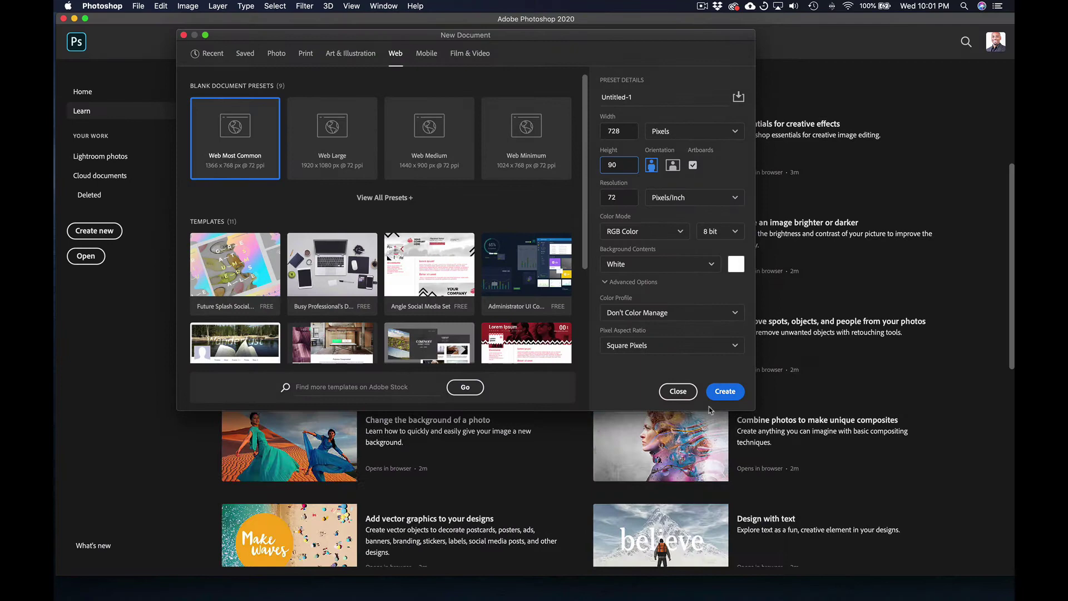
{"action": "left_click", "coordinate": [725, 391]}
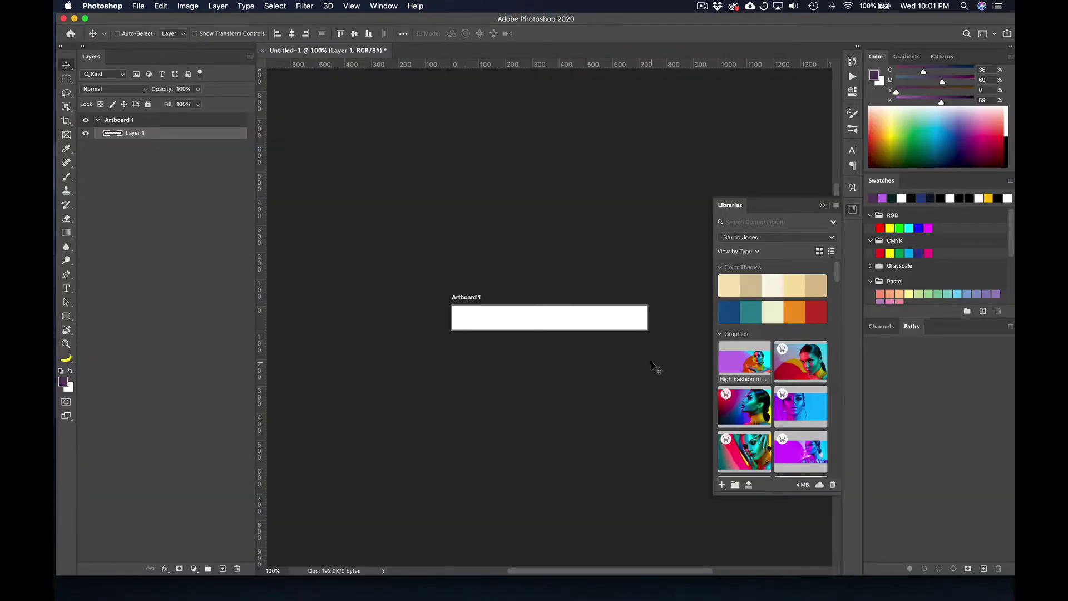
Step: Rename the document's only artboard as 728x90
{"action": "key", "text": "super+equal"}
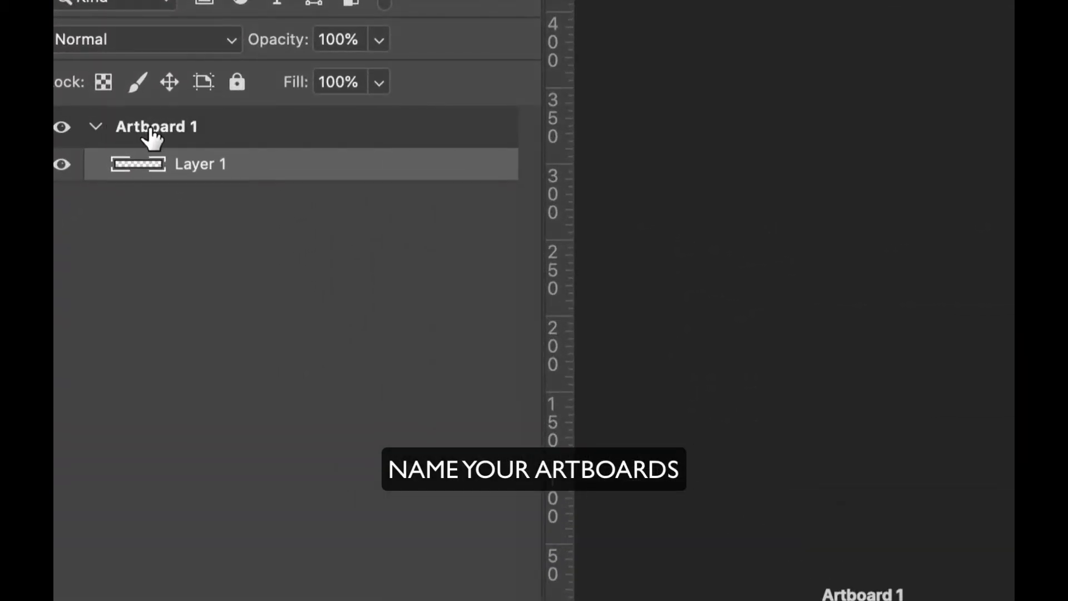
{"action": "double_click", "coordinate": [150, 128]}
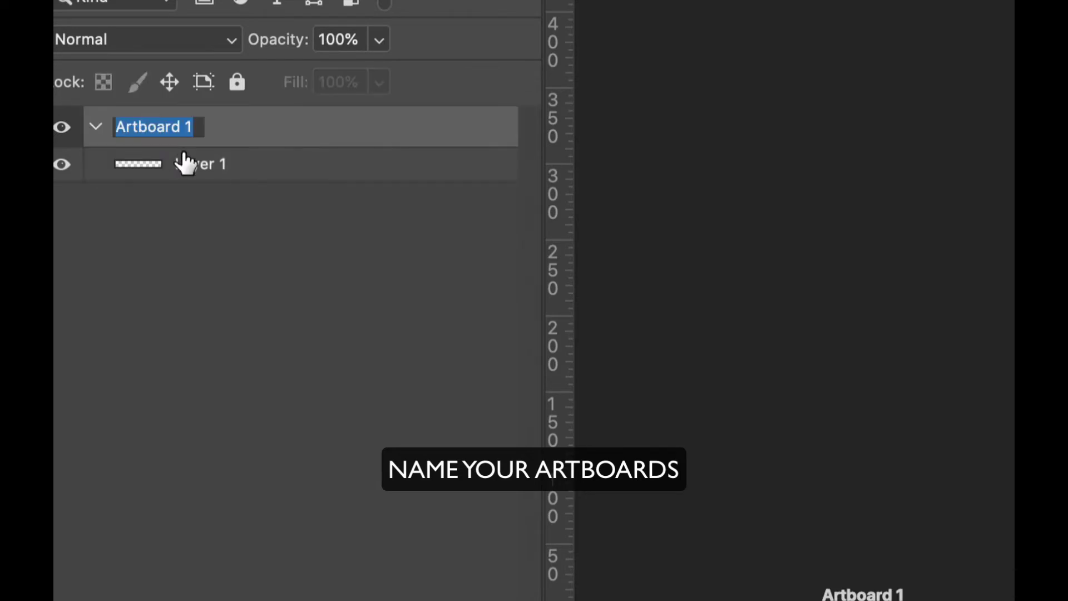
{"action": "type", "text": "728x9"}
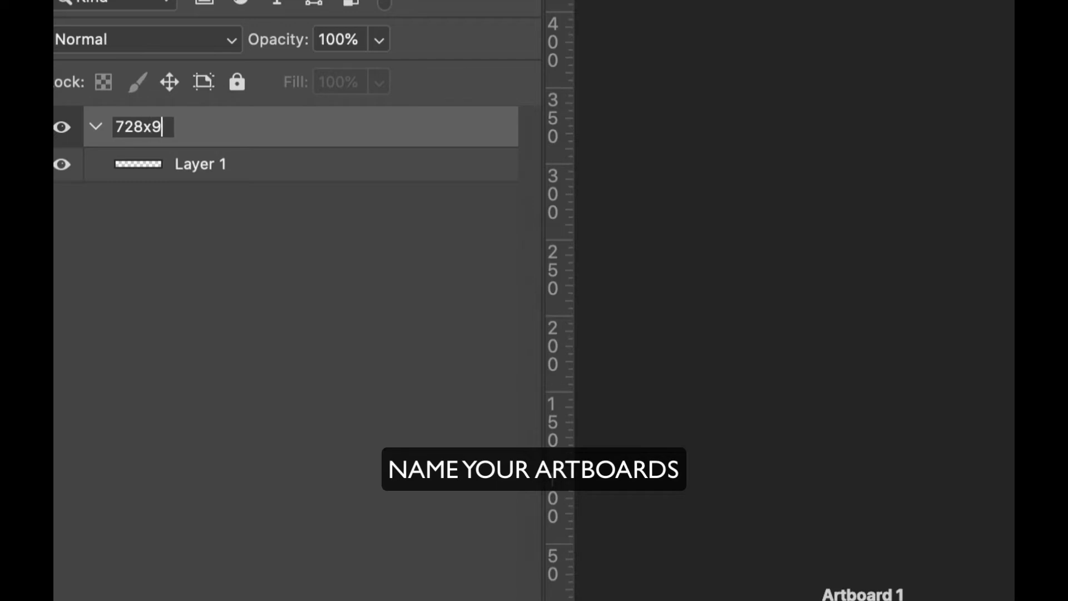
{"action": "type", "text": "0"}
{"action": "left_click", "coordinate": [96, 129]}
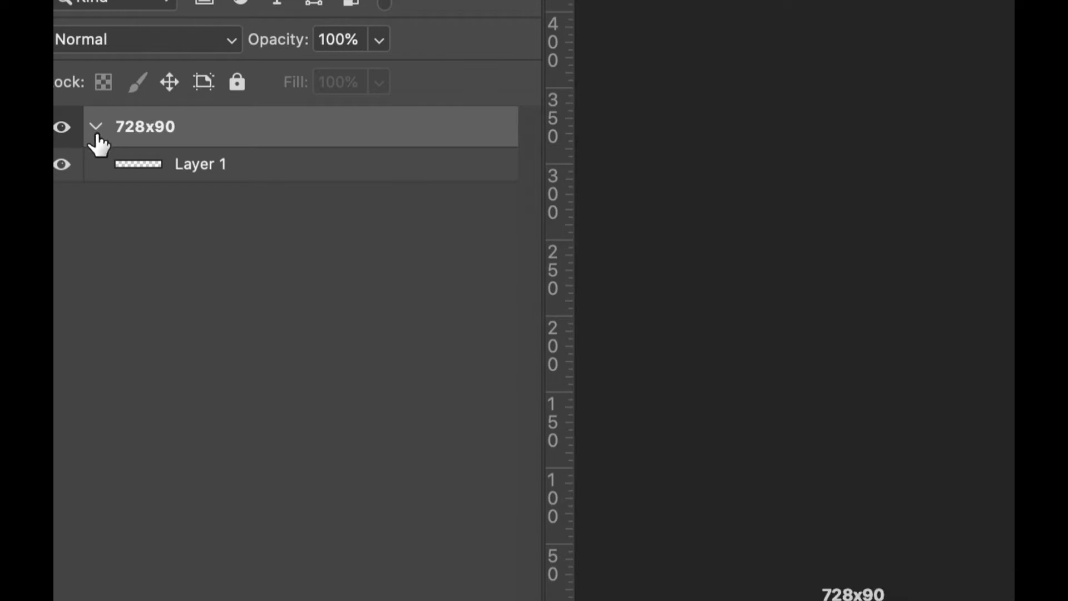
{"action": "left_click", "coordinate": [95, 129]}
{"action": "left_click", "coordinate": [95, 129]}
{"action": "left_click", "coordinate": [96, 129]}
{"action": "left_click", "coordinate": [96, 129]}
{"action": "left_click_drag", "start_coordinate": [150, 146], "coordinate": [234, 172]}
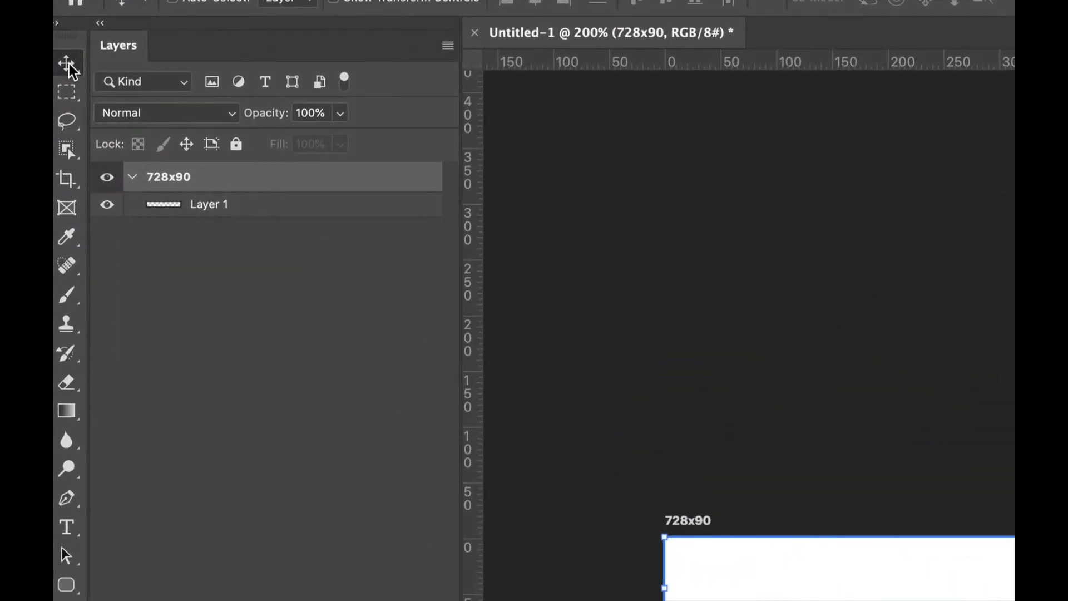
Step: Use the Artboard Tool to add two blank artboards of the same size, one below and one beside the 728x90 artboard
{"action": "left_click", "coordinate": [67, 64]}
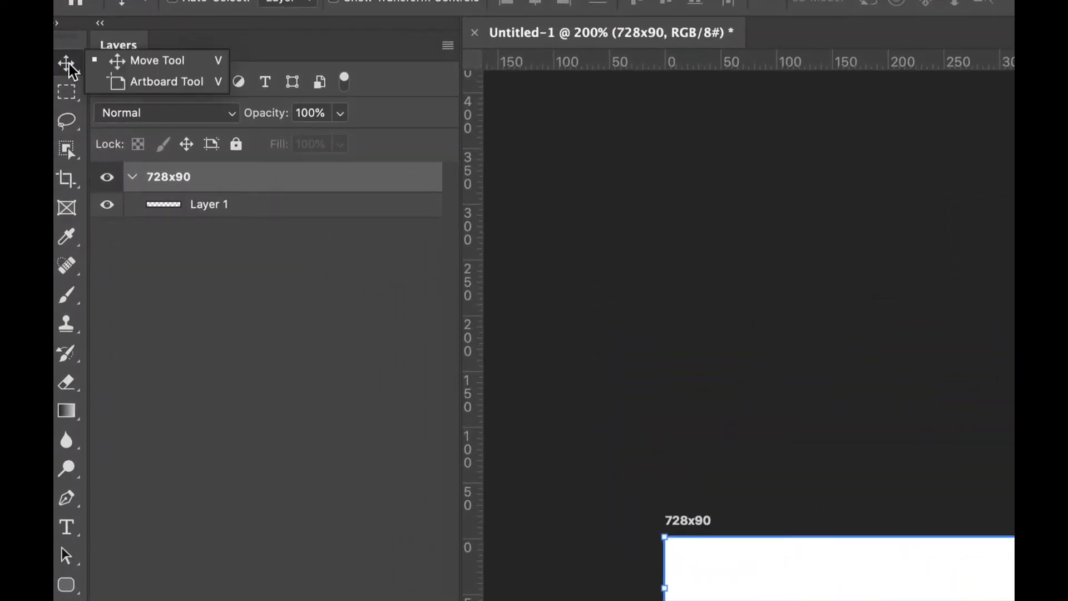
{"action": "left_click", "coordinate": [179, 86]}
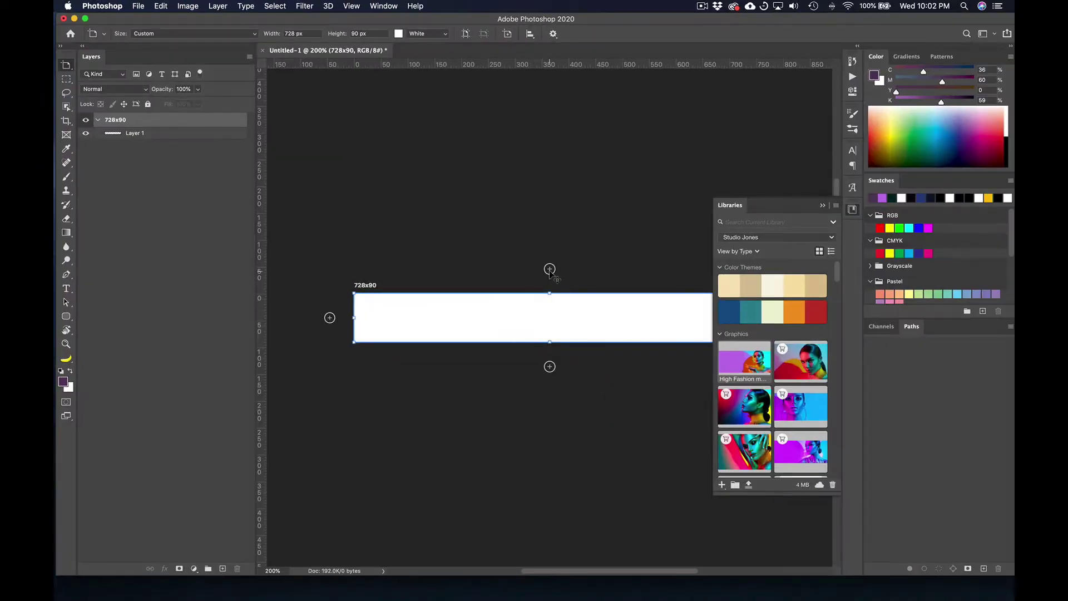
{"action": "left_click", "coordinate": [822, 206]}
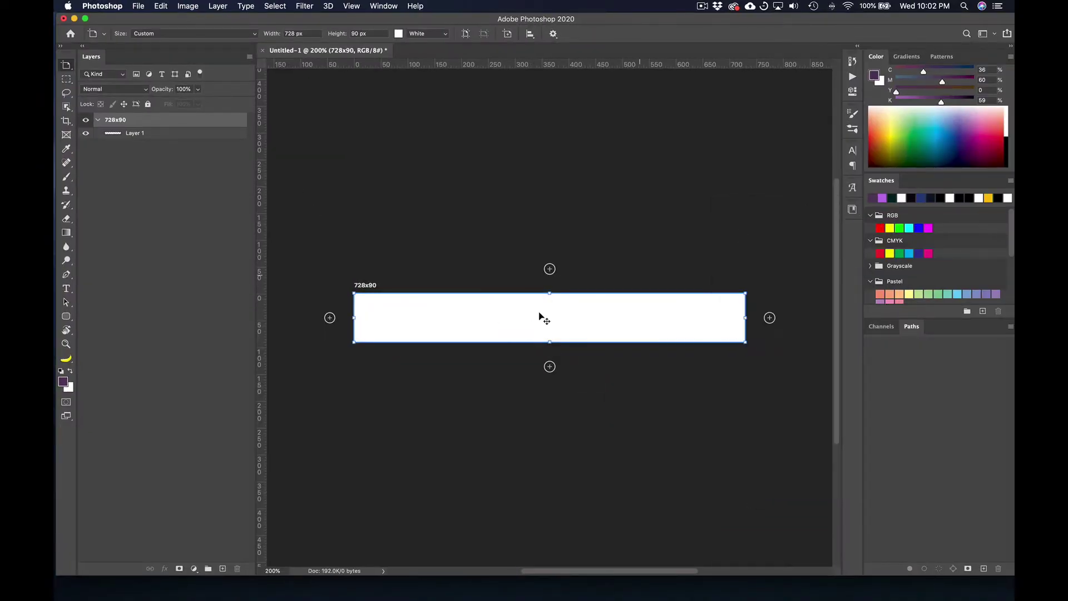
{"action": "left_click", "coordinate": [550, 366]}
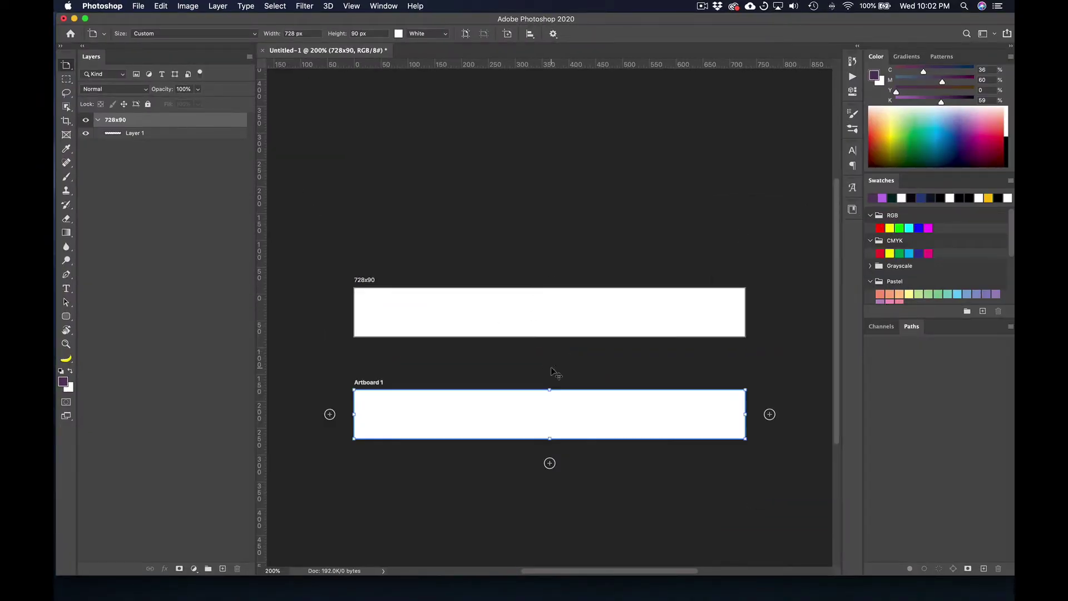
{"action": "left_click", "coordinate": [770, 318]}
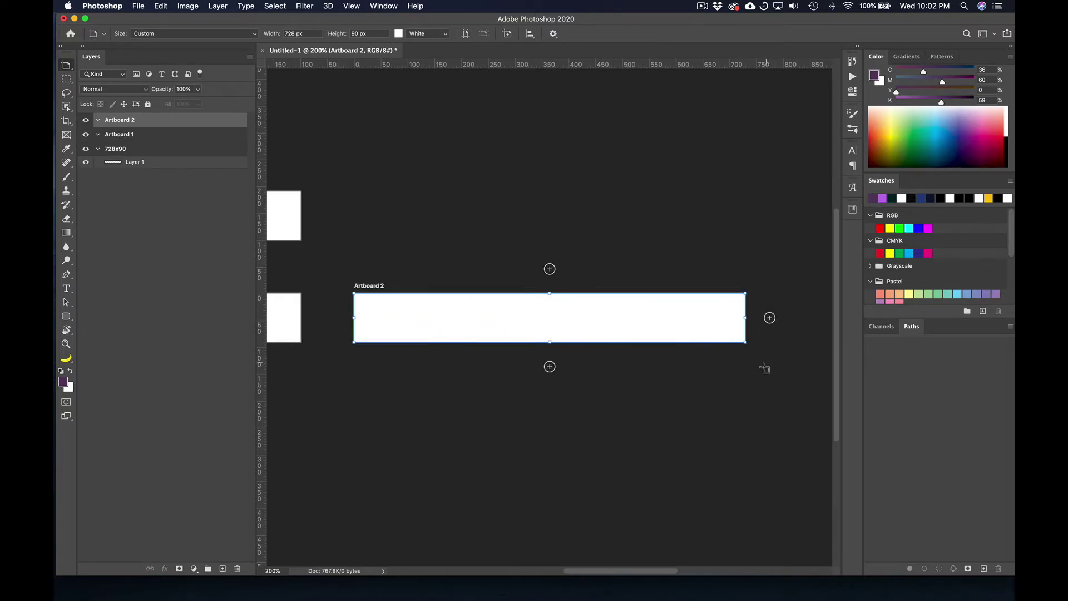
{"action": "scroll", "coordinate": [576, 330], "scroll_direction": "left", "scroll_amount": 2}
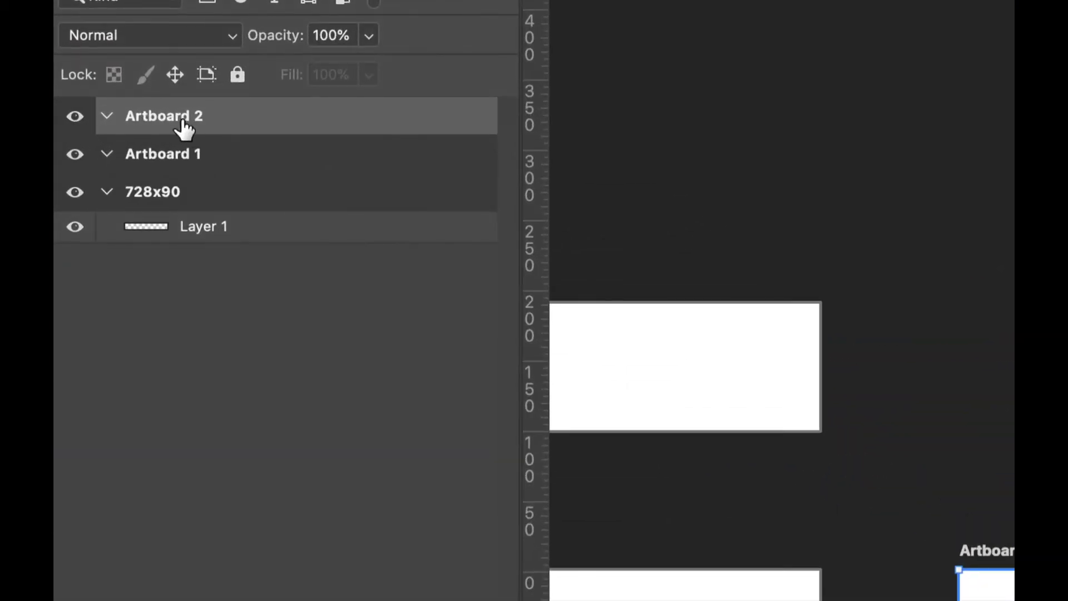
Step: Delete the two extra blank artboards, keeping only 728x90, and return to the Move Tool
{"action": "key", "text": "Delete"}
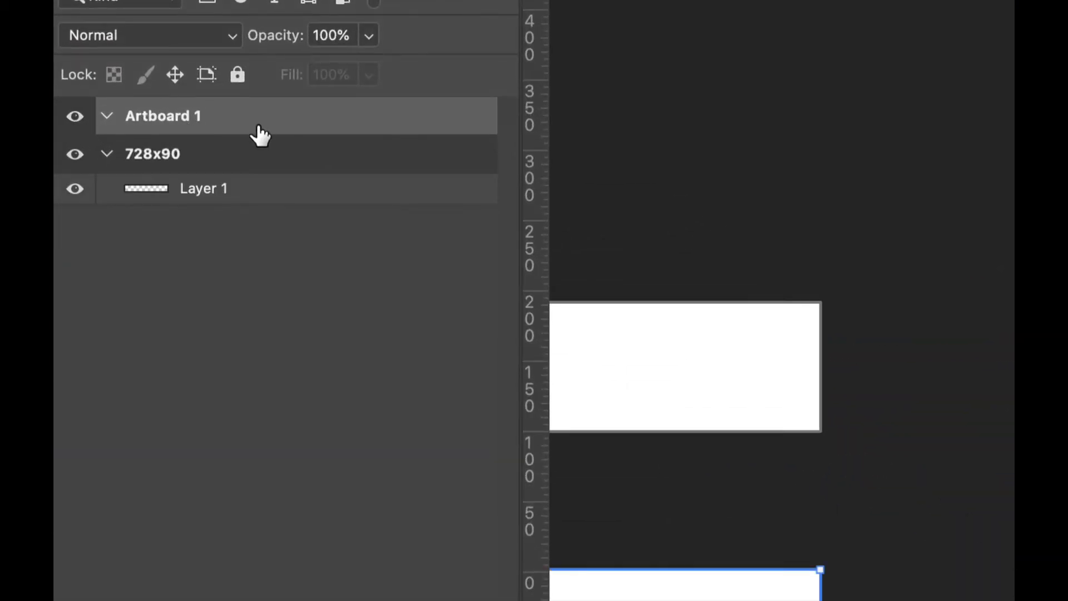
{"action": "key", "text": "Delete"}
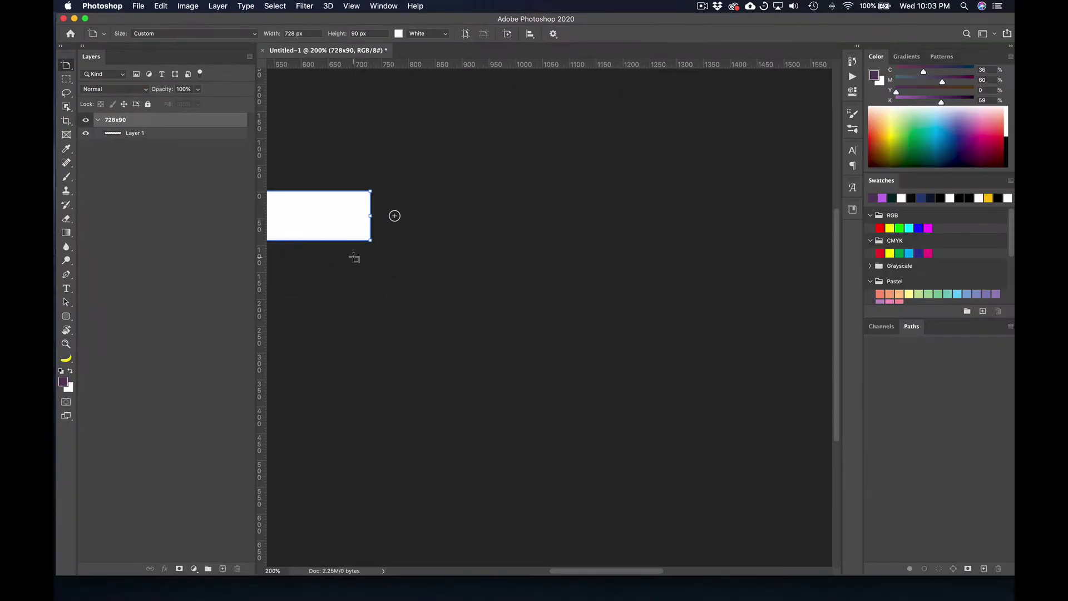
{"action": "left_click_drag", "start_coordinate": [350, 231], "coordinate": [680, 287]}
{"action": "left_click", "coordinate": [67, 65]}
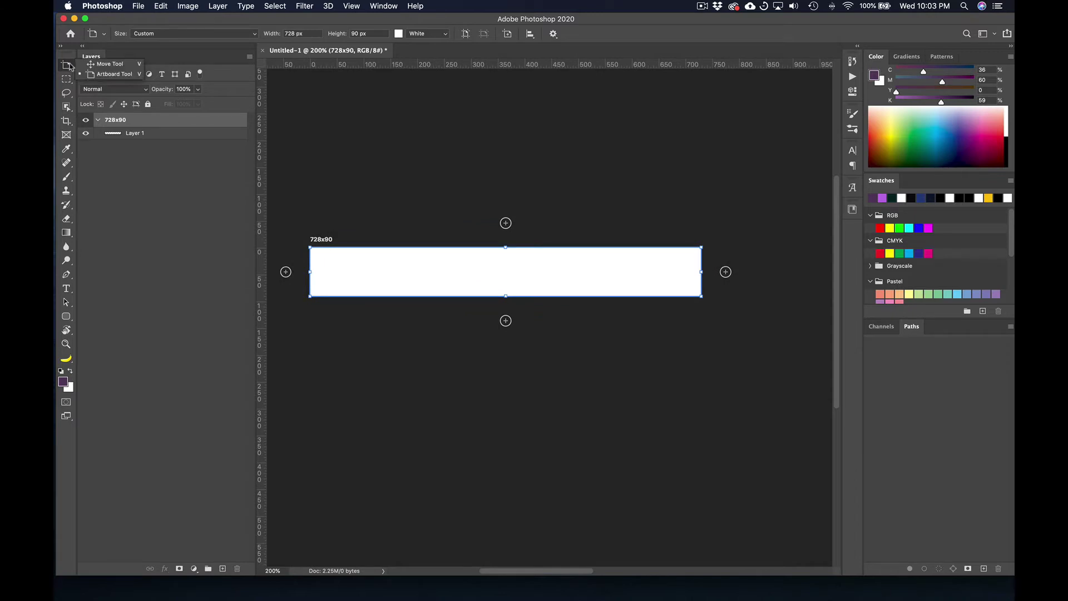
{"action": "left_click", "coordinate": [92, 66]}
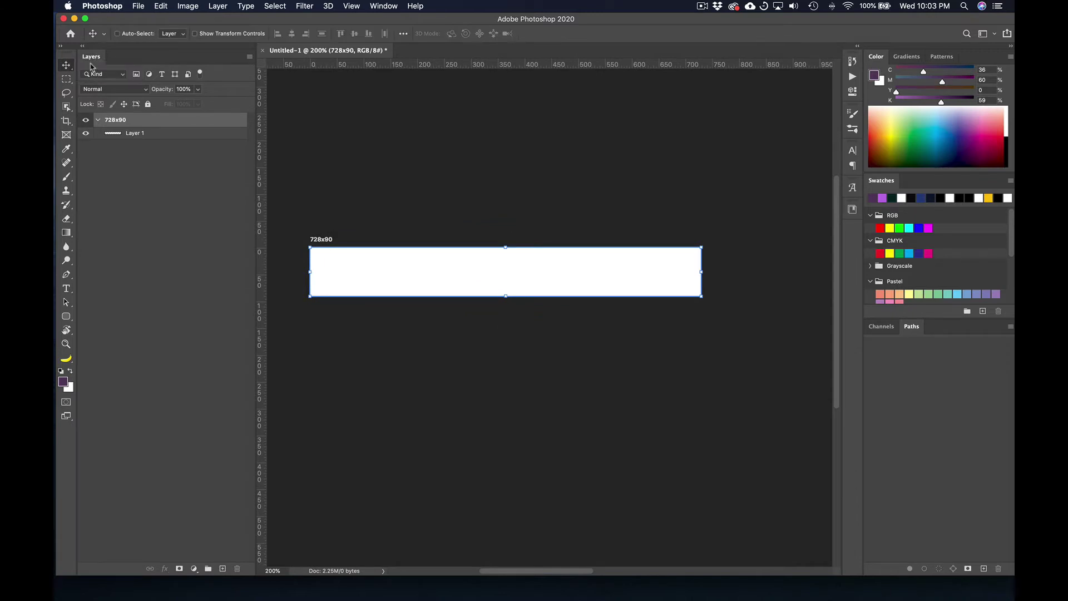
Step: Place the High Fashion model graphic from the Studio Jones library across the 728x90 artboard, shifted up to frame the face
{"action": "left_click", "coordinate": [853, 210]}
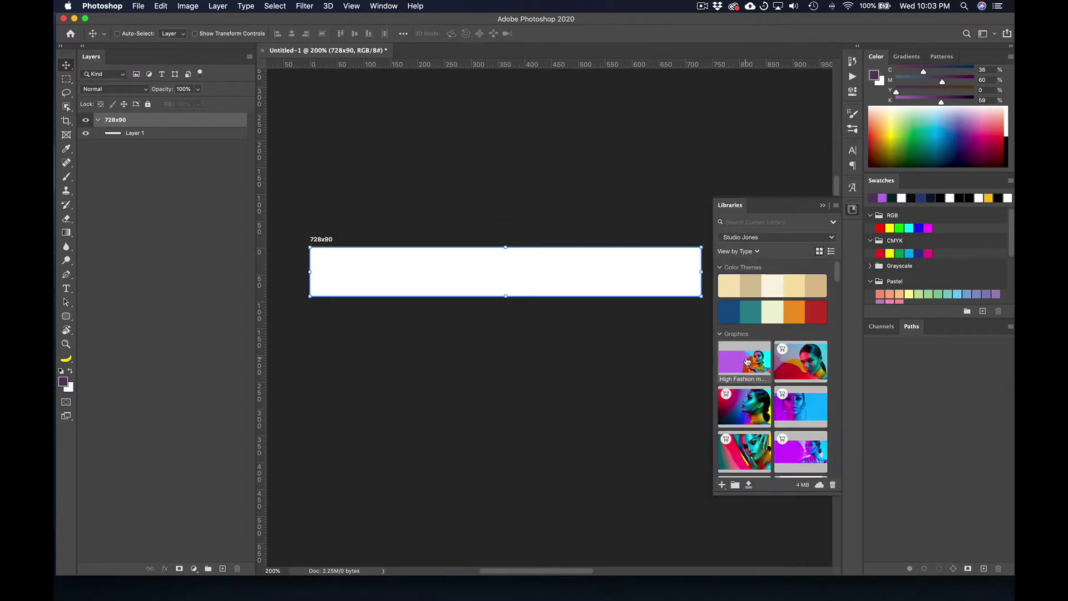
{"action": "left_click_drag", "start_coordinate": [758, 369], "coordinate": [697, 411]}
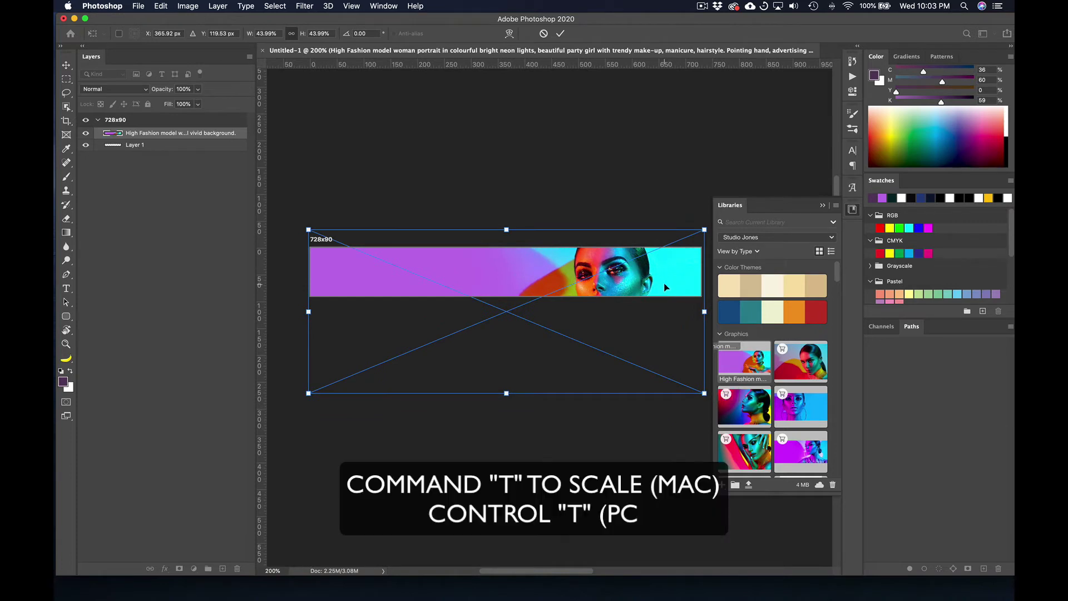
{"action": "left_click_drag", "start_coordinate": [665, 287], "coordinate": [665, 270]}
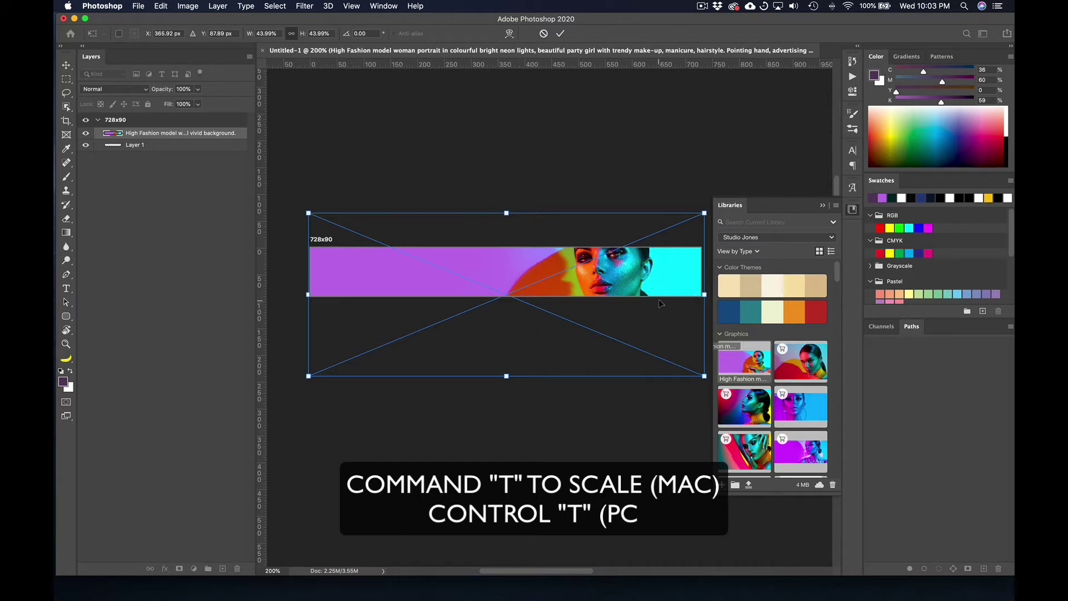
{"action": "key", "text": "Return"}
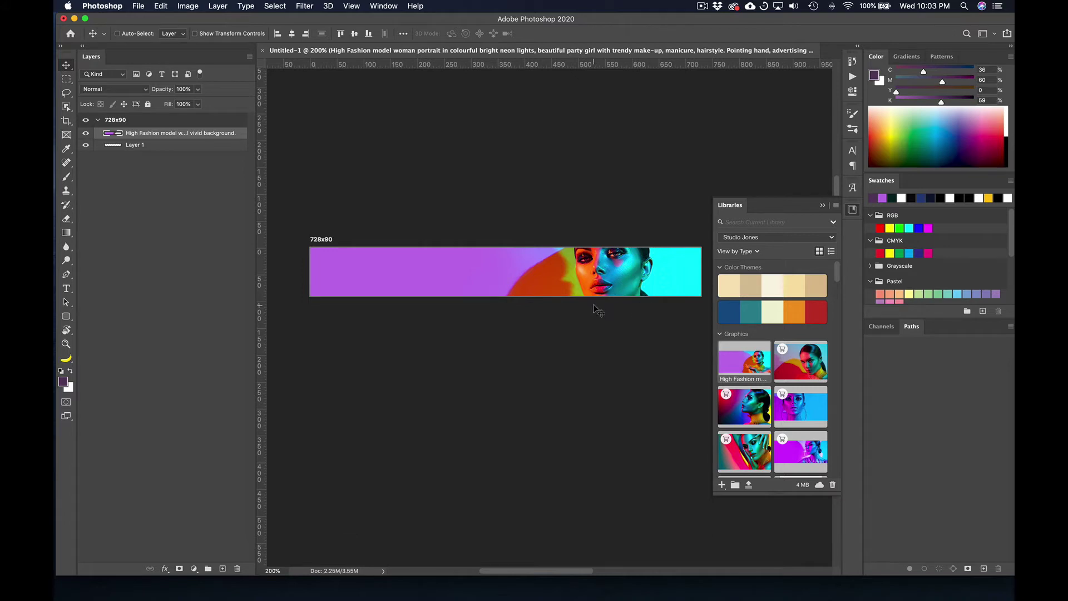
Step: Add the centered text "FASHION WEEK" in TT Corals Bold over the purple area of the banner
{"action": "key", "text": "t"}
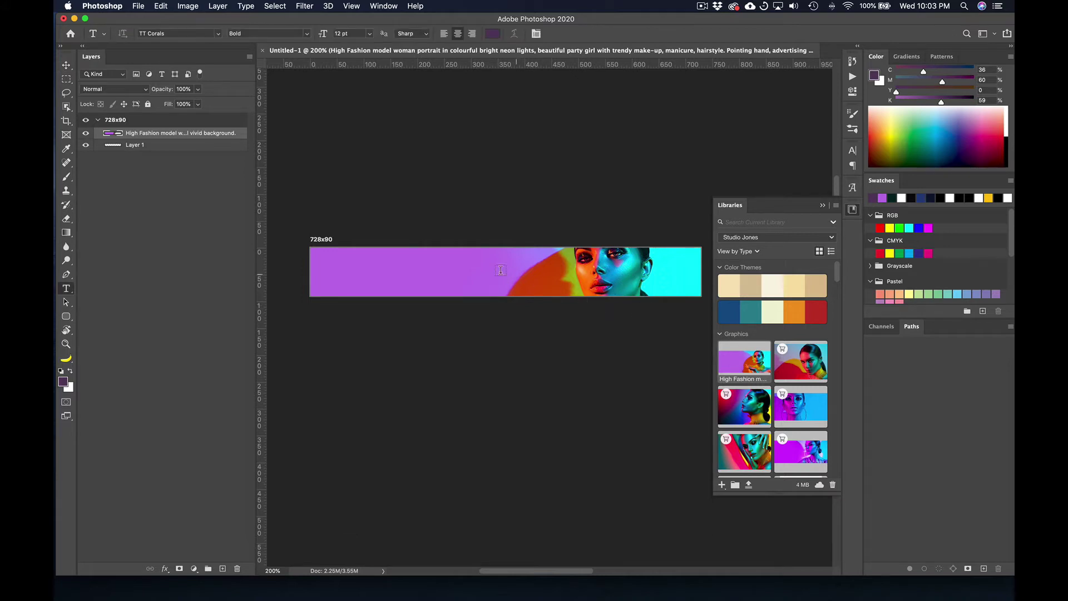
{"action": "left_click", "coordinate": [405, 259]}
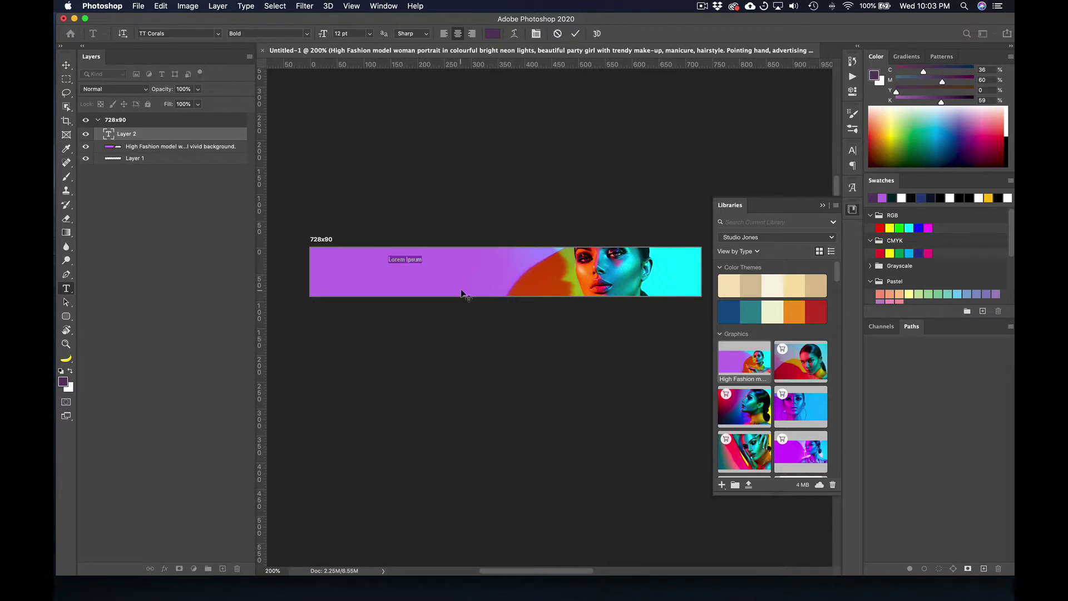
{"action": "type", "text": "FASHION WEEK"}
{"action": "left_click", "coordinate": [66, 65]}
Step: Scale the FASHION WEEK text up to about 39 pt within the purple area and color it white
{"action": "key", "text": "super+t"}
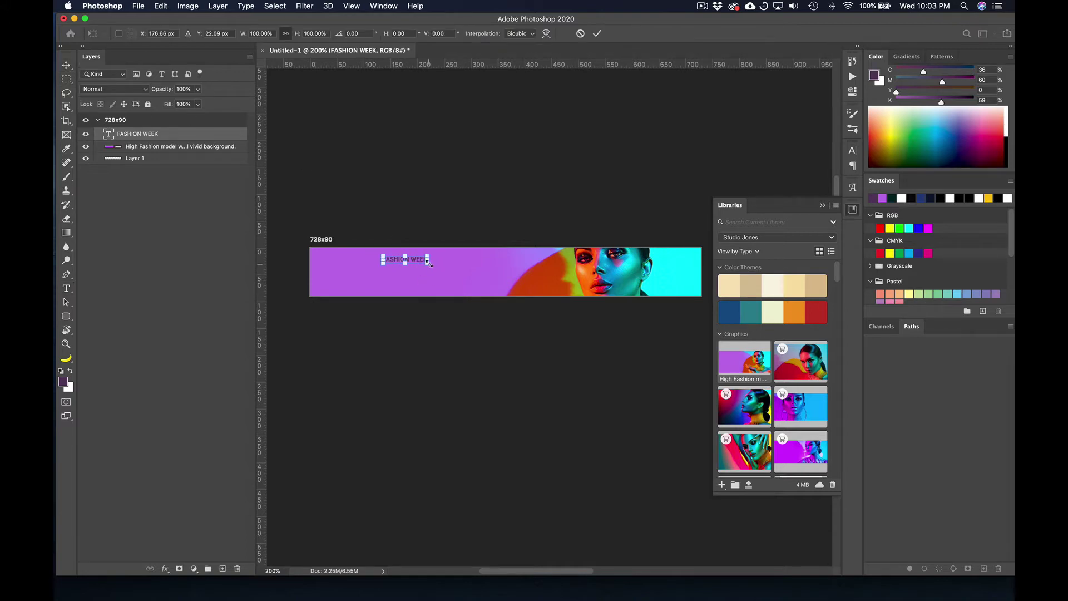
{"action": "left_click_drag", "start_coordinate": [428, 264], "coordinate": [495, 290]}
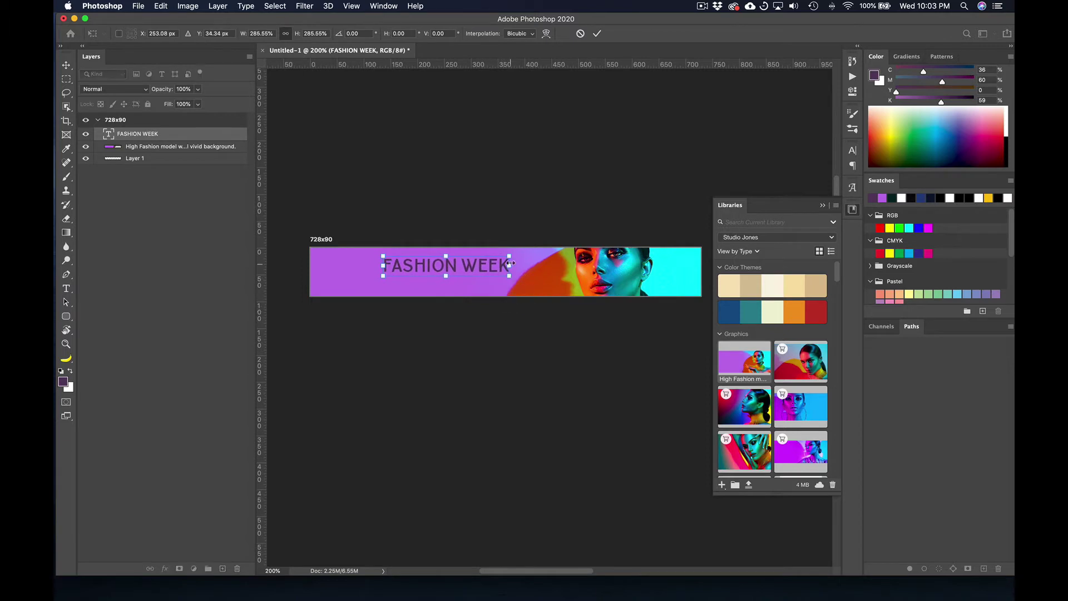
{"action": "left_click_drag", "start_coordinate": [500, 253], "coordinate": [483, 272]}
{"action": "key", "text": "Return"}
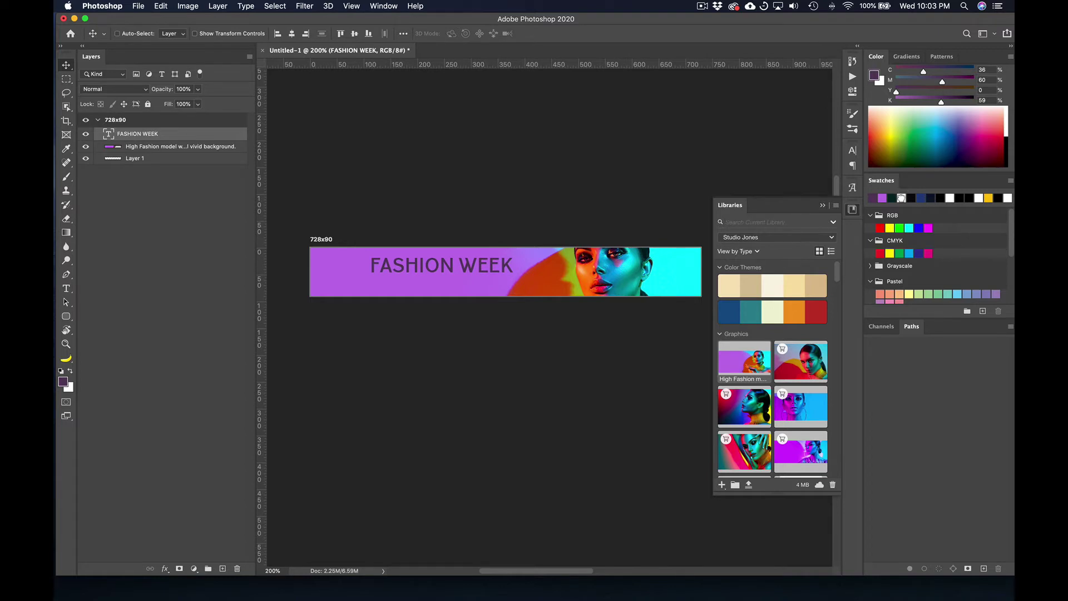
{"action": "left_click", "coordinate": [903, 197]}
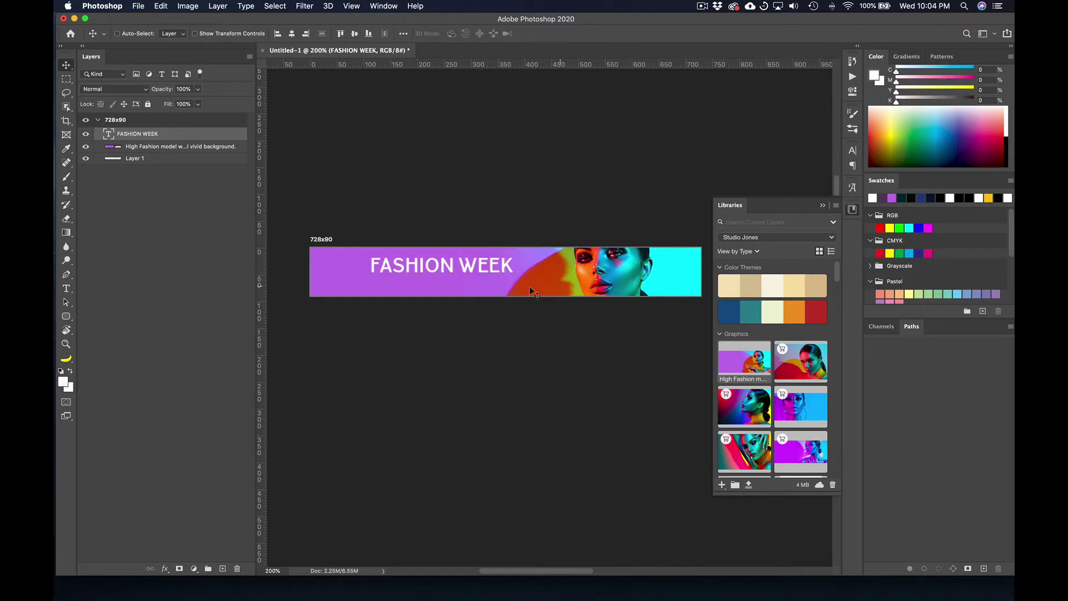
Step: Duplicate the FASHION WEEK text directly below the original and change the copy to read "JULY 20 - 27"
{"action": "left_click_drag", "start_coordinate": [489, 268], "coordinate": [489, 290]}
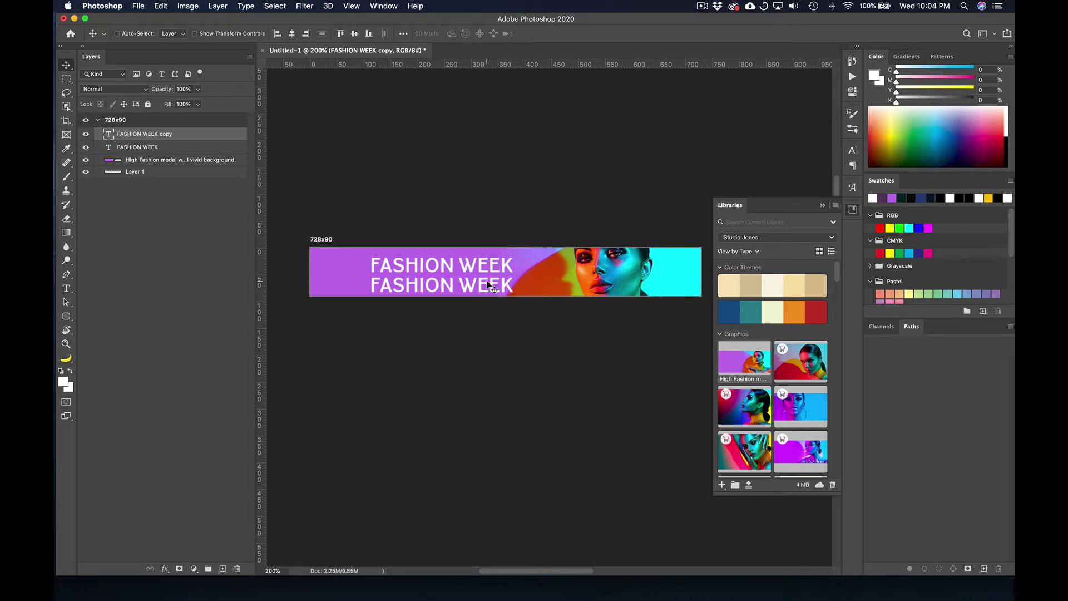
{"action": "left_click", "coordinate": [456, 283], "text": "super"}
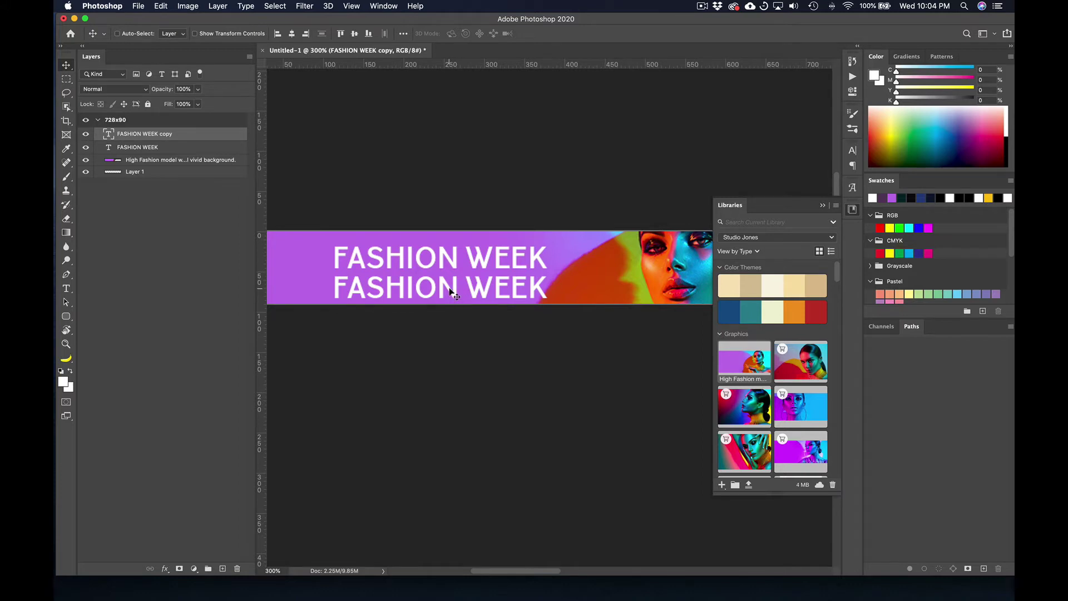
{"action": "key", "text": "t"}
{"action": "triple_click", "coordinate": [445, 286]}
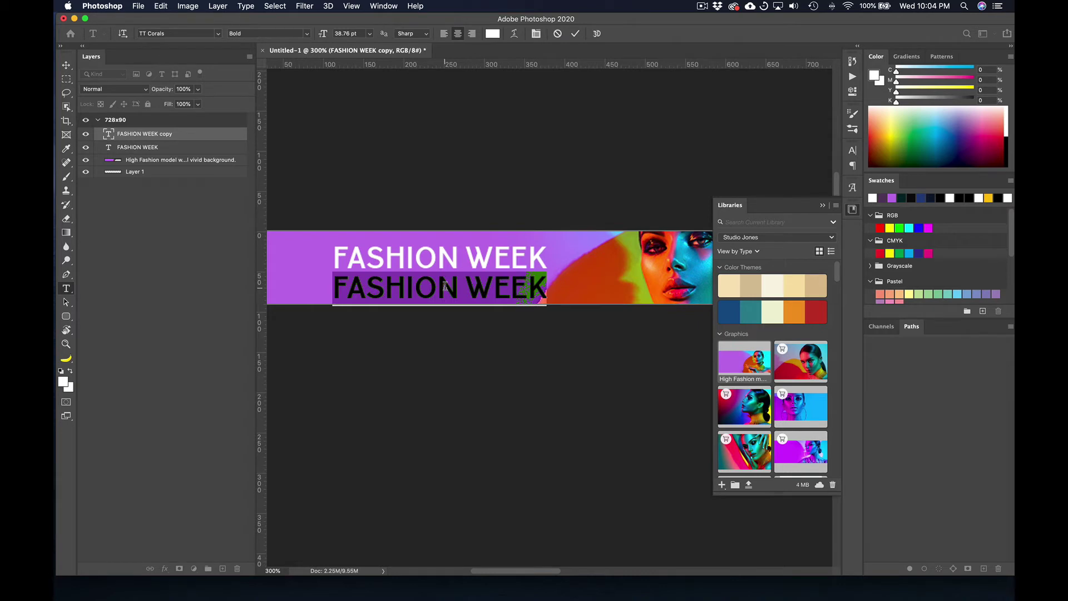
{"action": "type", "text": "JULY"}
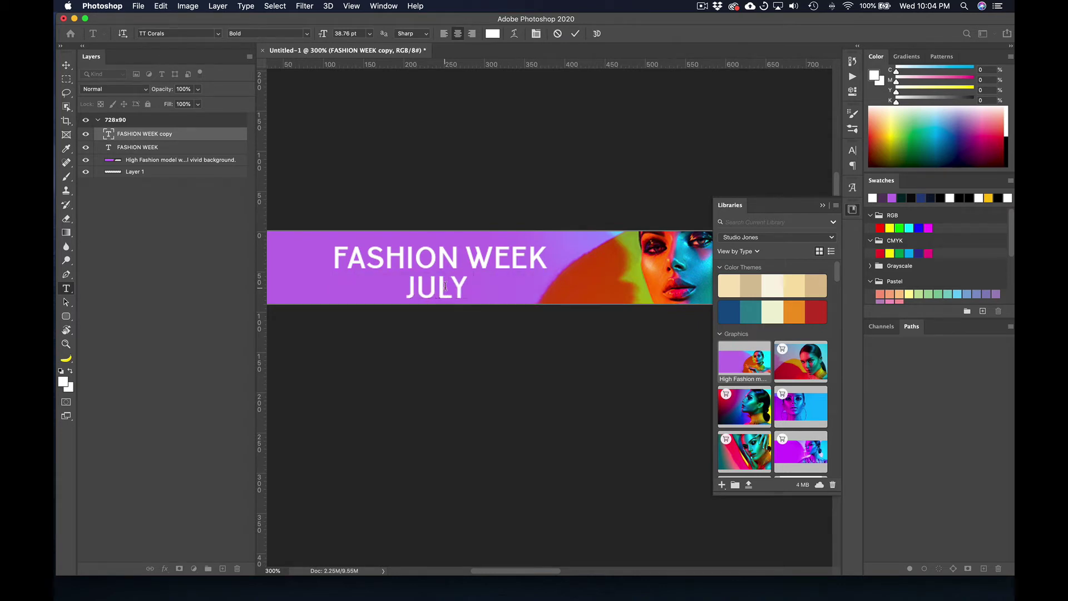
{"action": "type", "text": " -"}
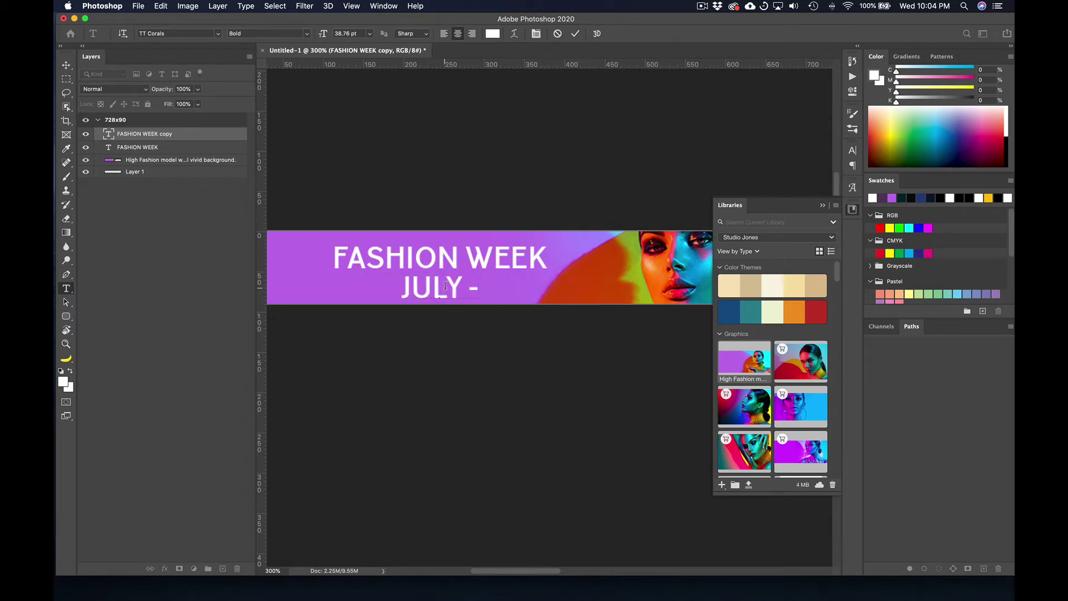
{"action": "type", "text": "20 "}
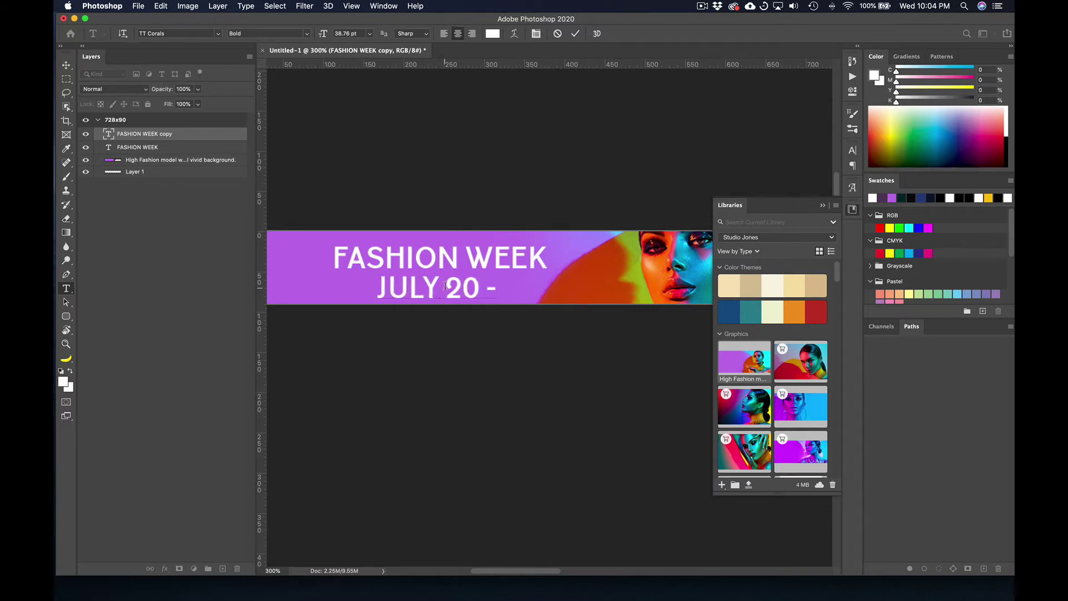
{"action": "type", "text": "27"}
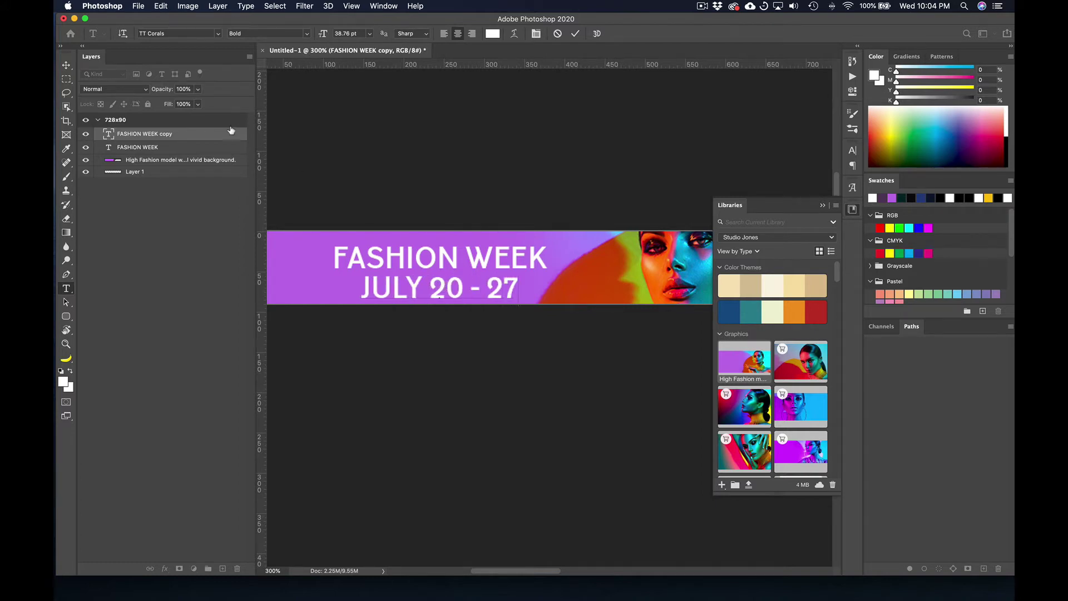
{"action": "key", "text": "super+Return"}
Step: Scale the JULY 20 - 27 text down proportionally to about 26.5 pt beneath the headline
{"action": "key", "text": "v"}
{"action": "key", "text": "super+t"}
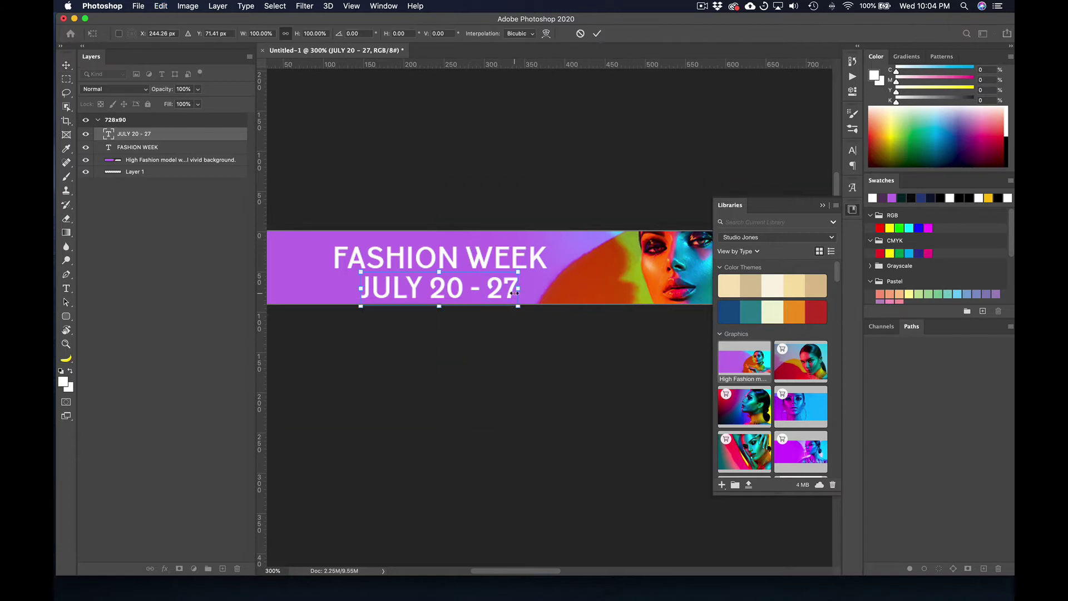
{"action": "left_click_drag", "start_coordinate": [518, 304], "coordinate": [461, 295]}
{"action": "key", "text": "Return"}
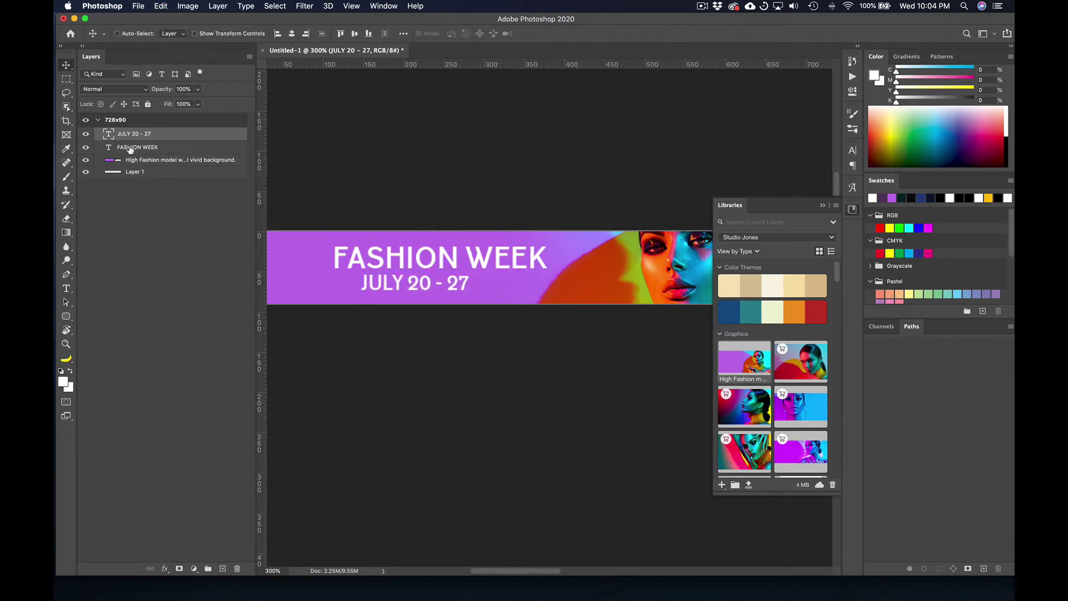
Step: Align the horizontal centers of the JULY 20 - 27 and FASHION WEEK layers and shift both slightly to the right
{"action": "left_click", "coordinate": [164, 147], "text": "shift"}
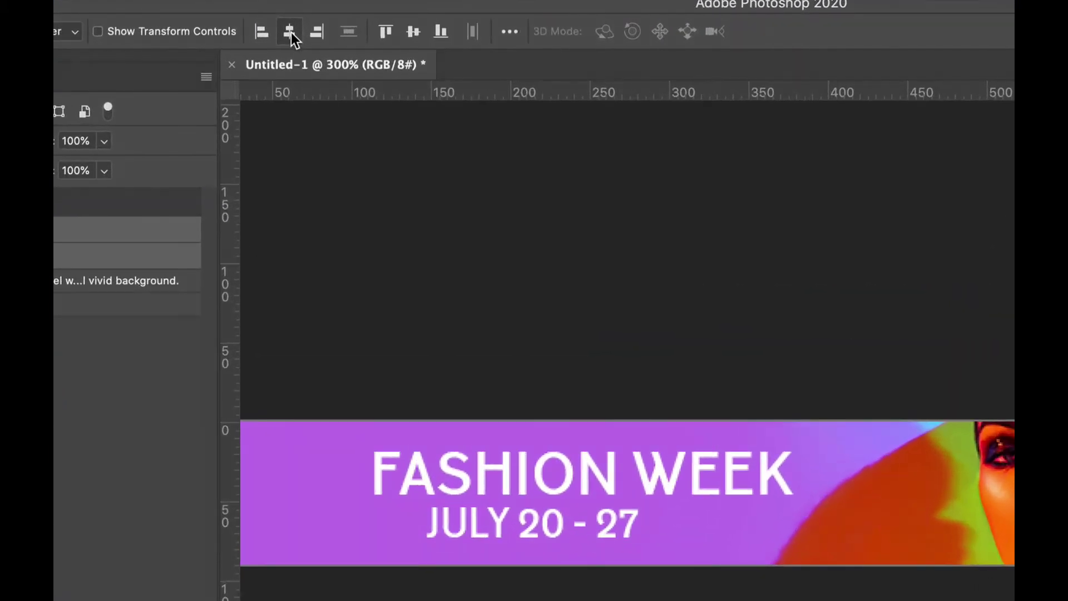
{"action": "left_click", "coordinate": [292, 33]}
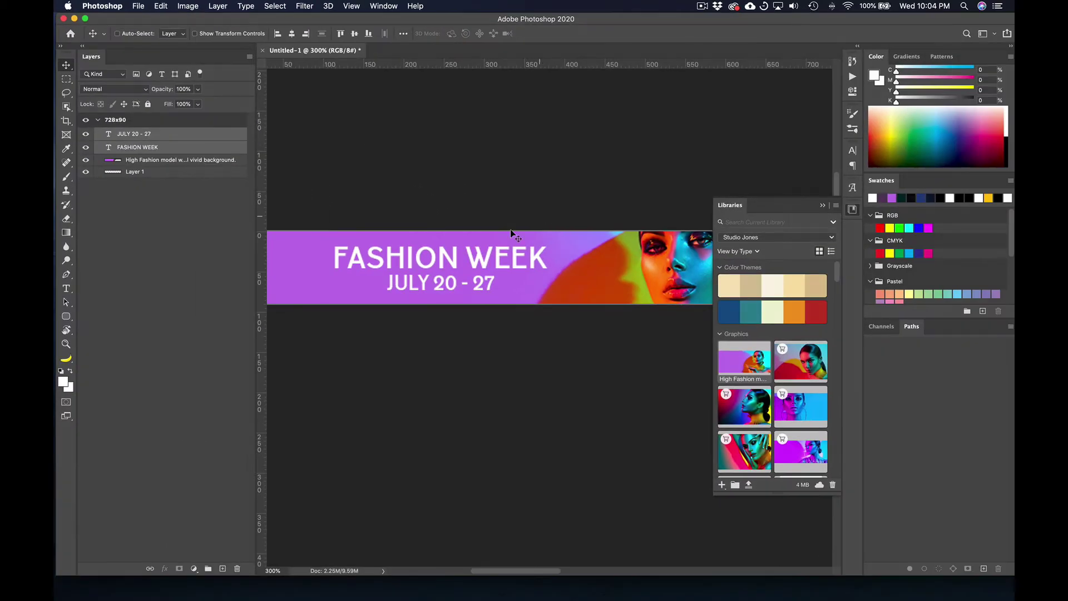
{"action": "left_click_drag", "start_coordinate": [484, 270], "coordinate": [493, 270]}
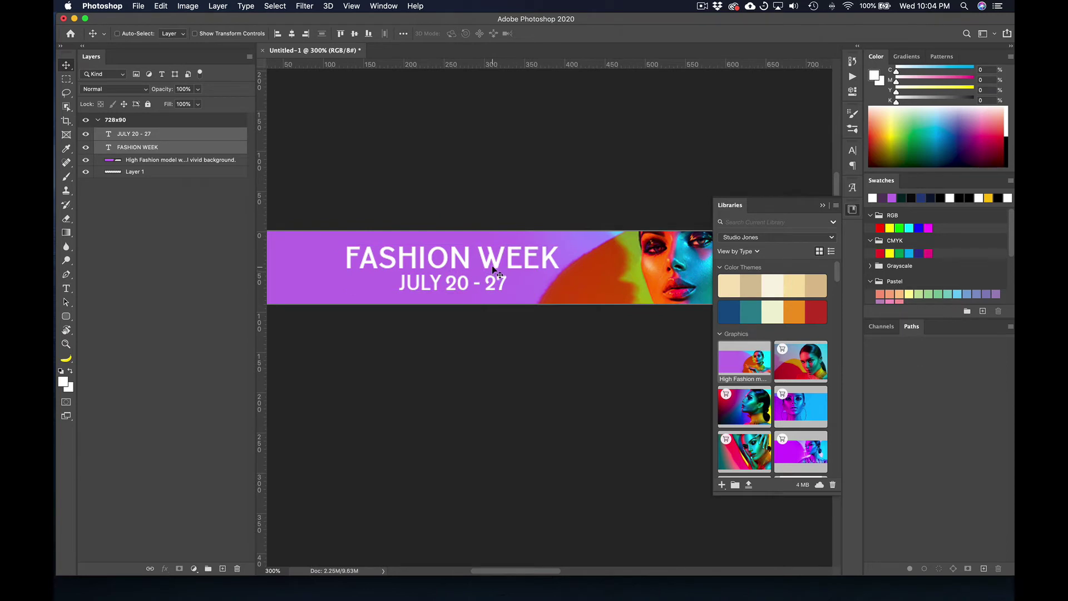
Step: Draw a white rounded rectangle about 90 x 41 px with 10 px corners on the purple area left of the headline
{"action": "scroll", "coordinate": [478, 270], "scroll_direction": "left", "scroll_amount": 5}
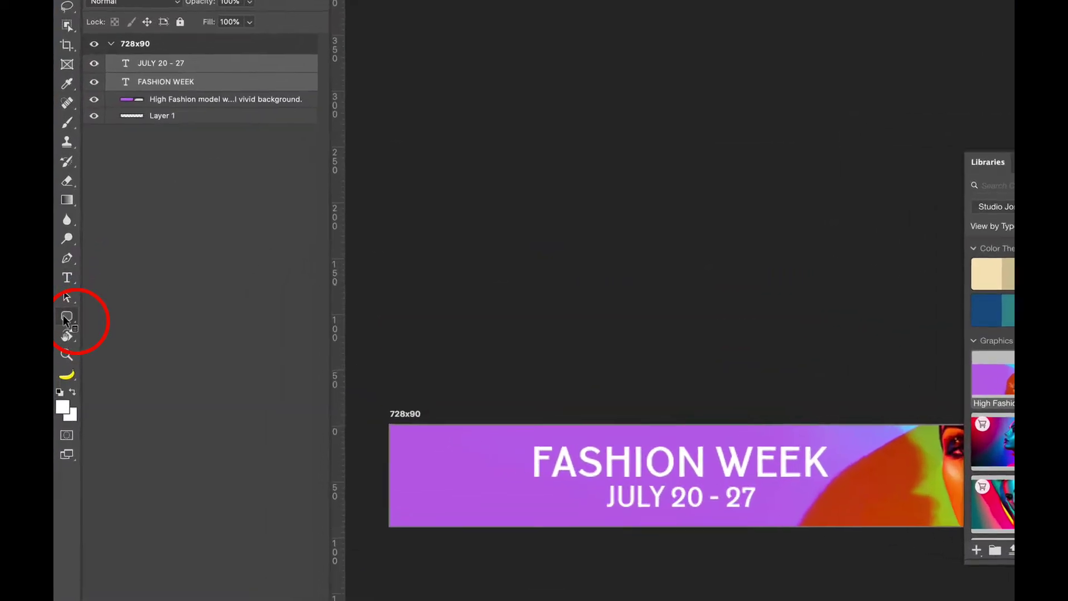
{"action": "left_click", "coordinate": [68, 321]}
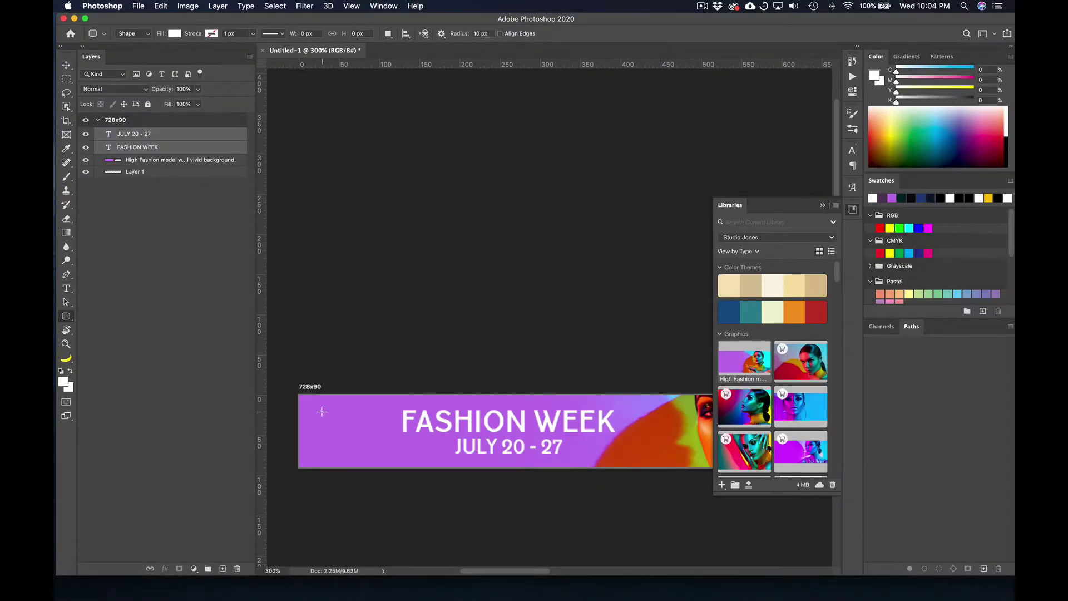
{"action": "left_click_drag", "start_coordinate": [307, 414], "coordinate": [379, 447]}
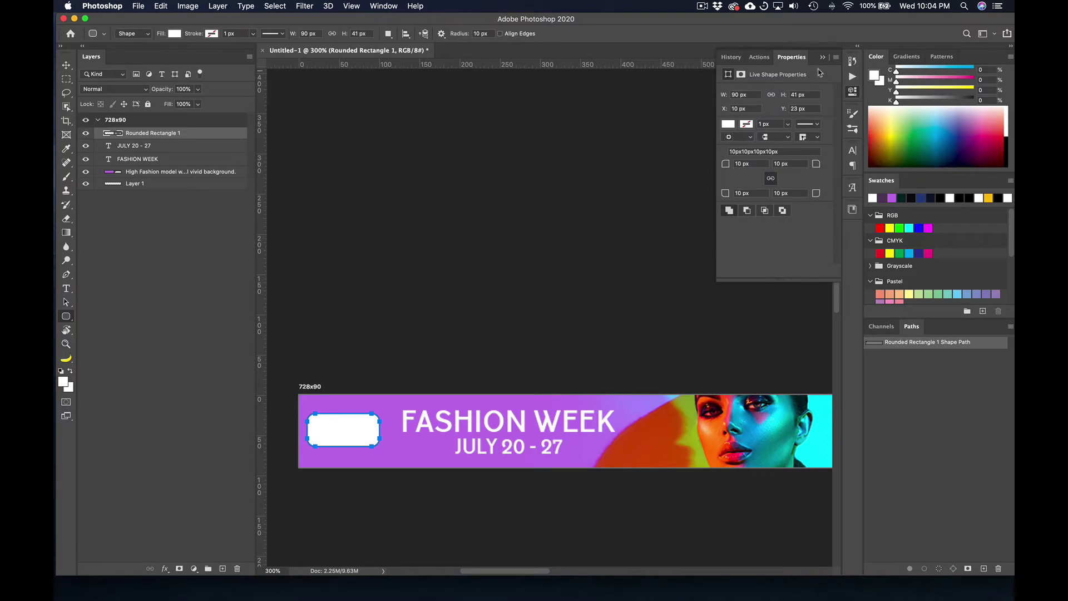
{"action": "left_click_drag", "start_coordinate": [563, 376], "coordinate": [561, 251]}
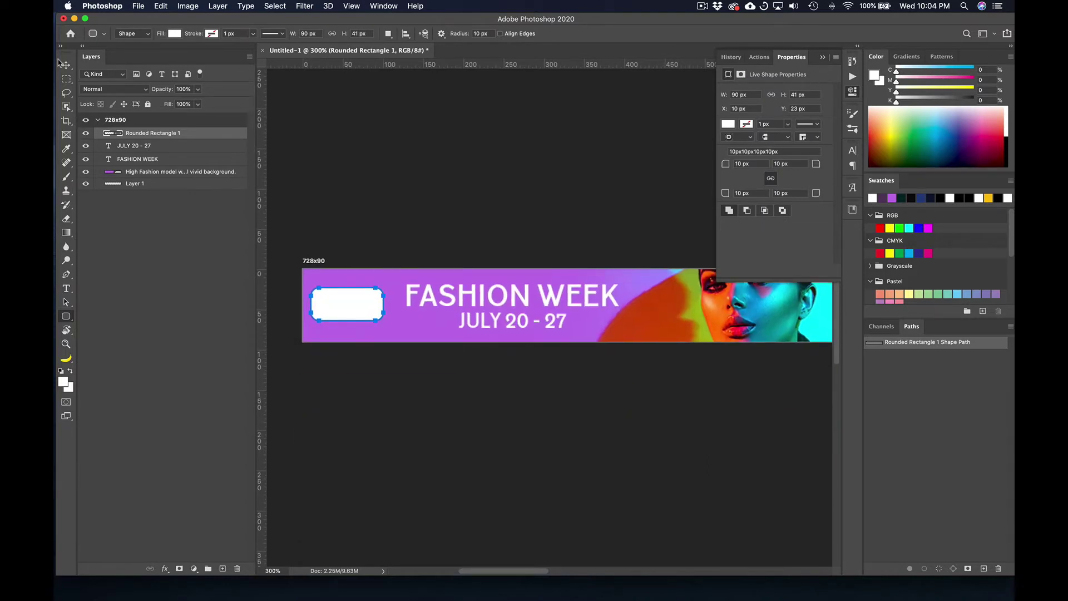
Step: Reduce the white rounded rectangle's height to about 32 px and move it slightly to the right
{"action": "left_click", "coordinate": [67, 67]}
{"action": "key", "text": "super+t"}
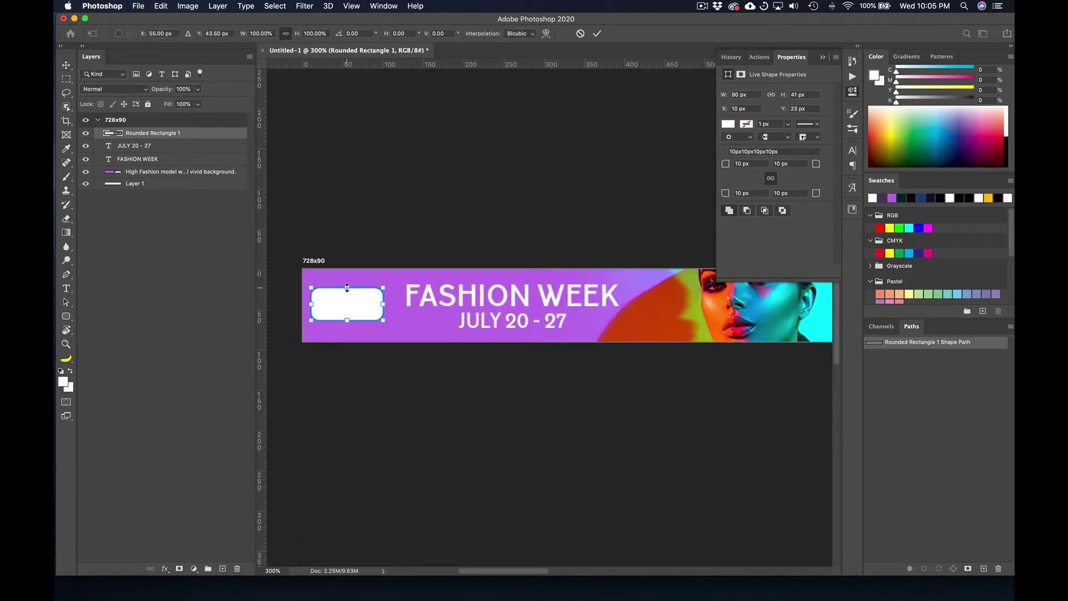
{"action": "left_click_drag", "start_coordinate": [348, 287], "coordinate": [379, 313]}
{"action": "key", "text": "Return"}
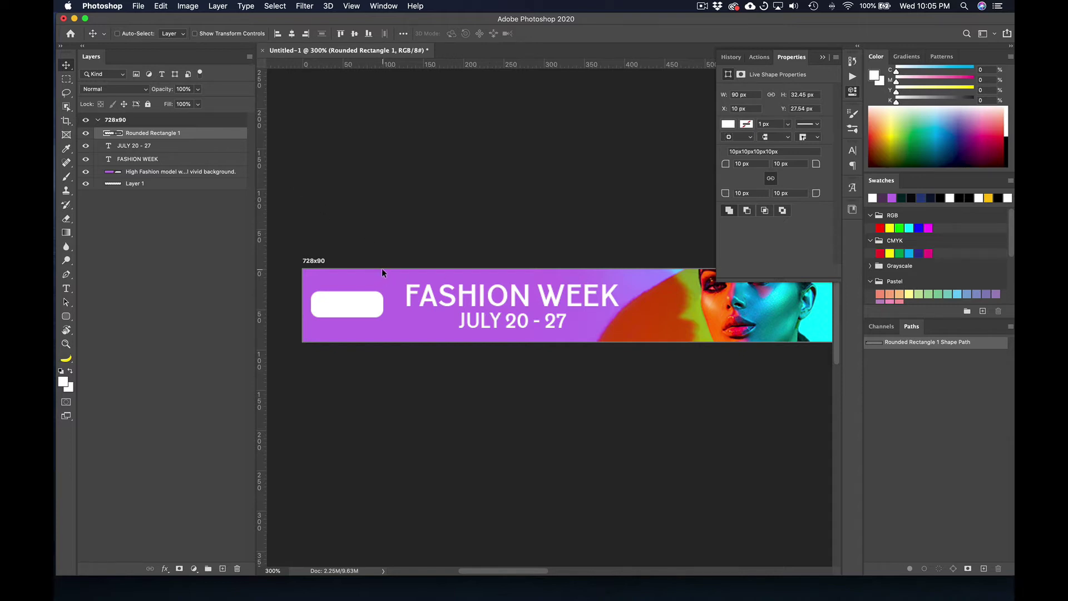
{"action": "left_click_drag", "start_coordinate": [363, 310], "coordinate": [368, 309]}
Step: Duplicate the JULY 20 - 27 text below the white button shape and change the copy to "CLICK FOR TIX"
{"action": "right_click", "coordinate": [482, 324]}
{"action": "left_click", "coordinate": [489, 326]}
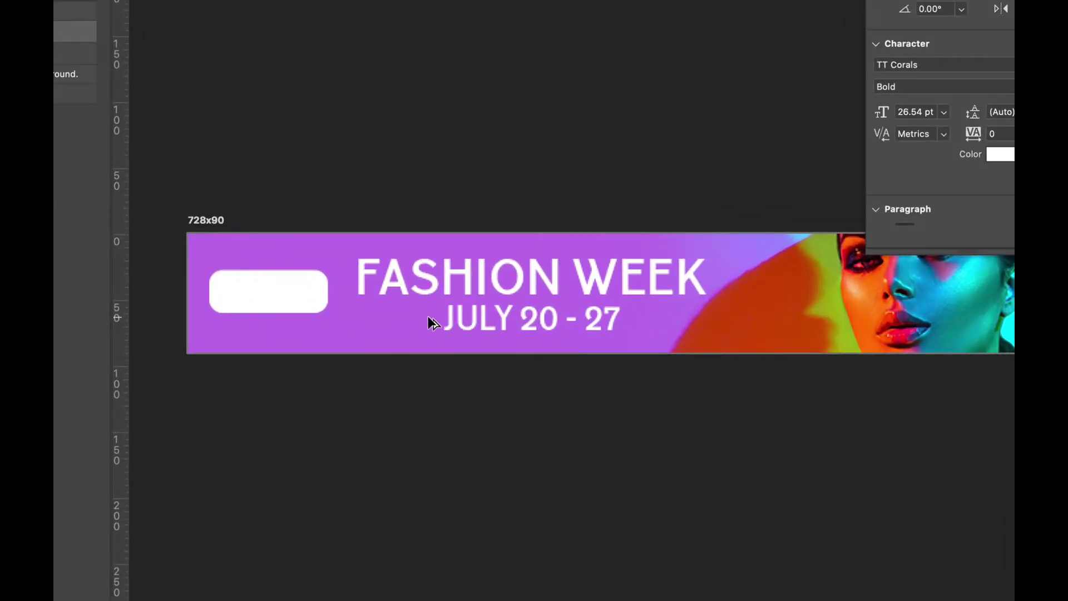
{"action": "left_click_drag", "start_coordinate": [455, 326], "coordinate": [252, 338]}
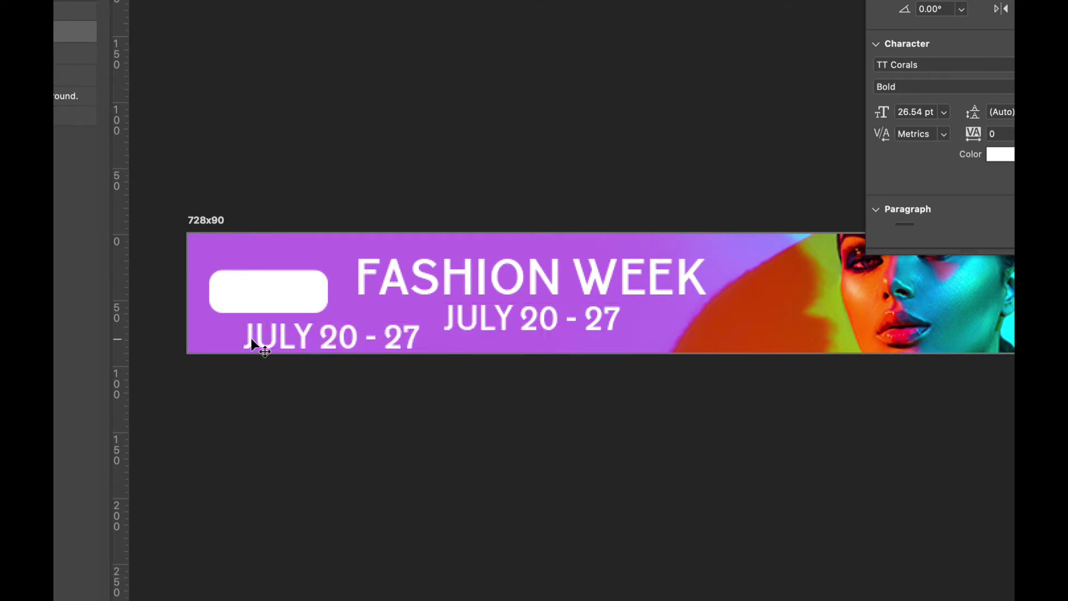
{"action": "key", "text": "t"}
{"action": "triple_click", "coordinate": [281, 332]}
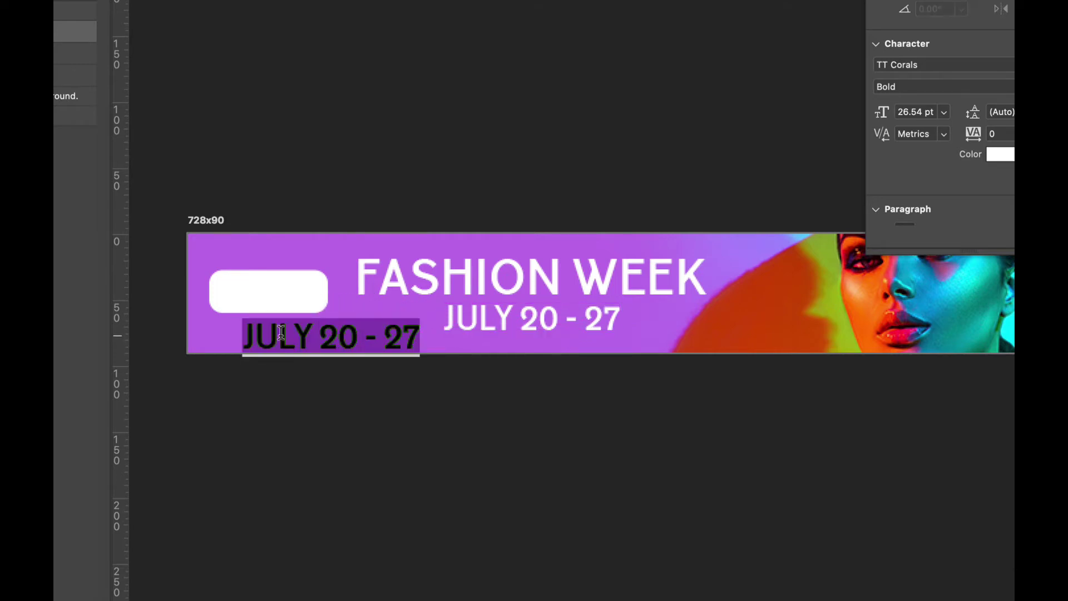
{"action": "type", "text": "CLI"}
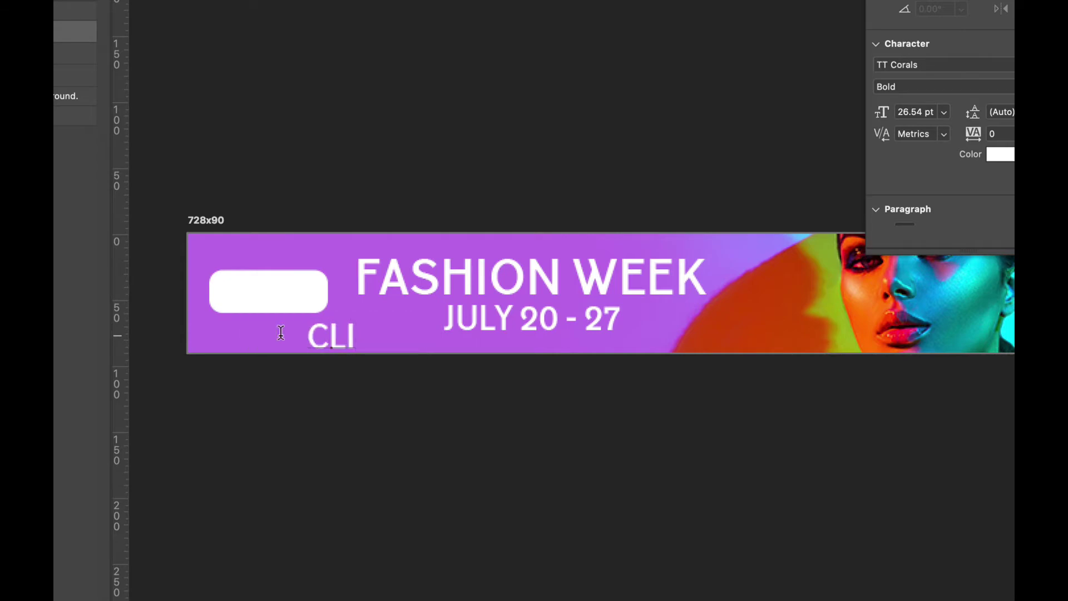
{"action": "type", "text": "CK FOR TIX"}
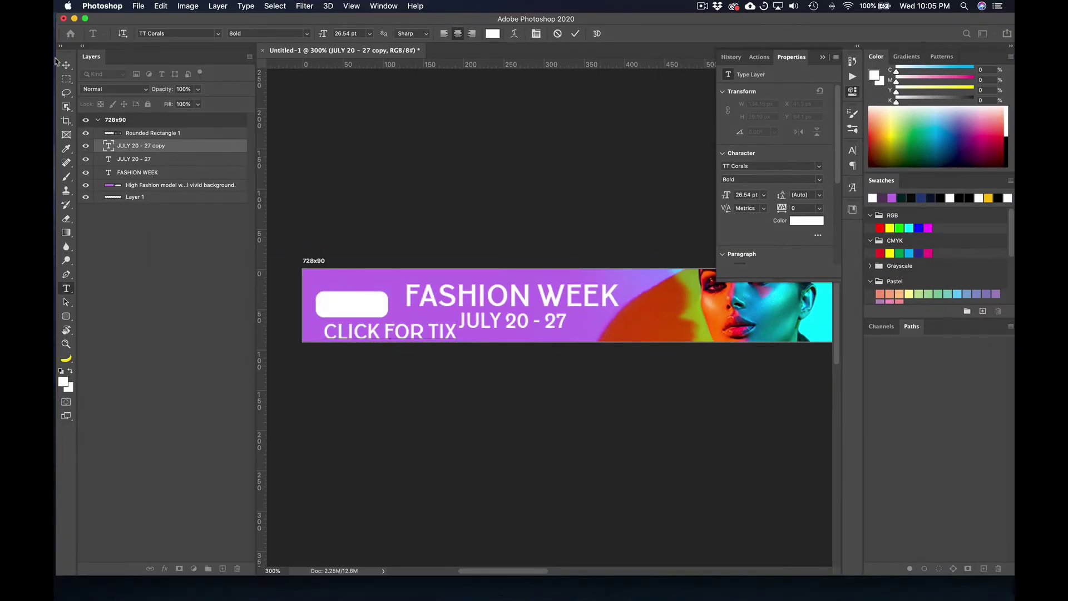
Step: Scale the CLICK FOR TIX text down to about 12 pt and position it within the white rounded rectangle
{"action": "left_click", "coordinate": [65, 65]}
{"action": "key", "text": "super+t"}
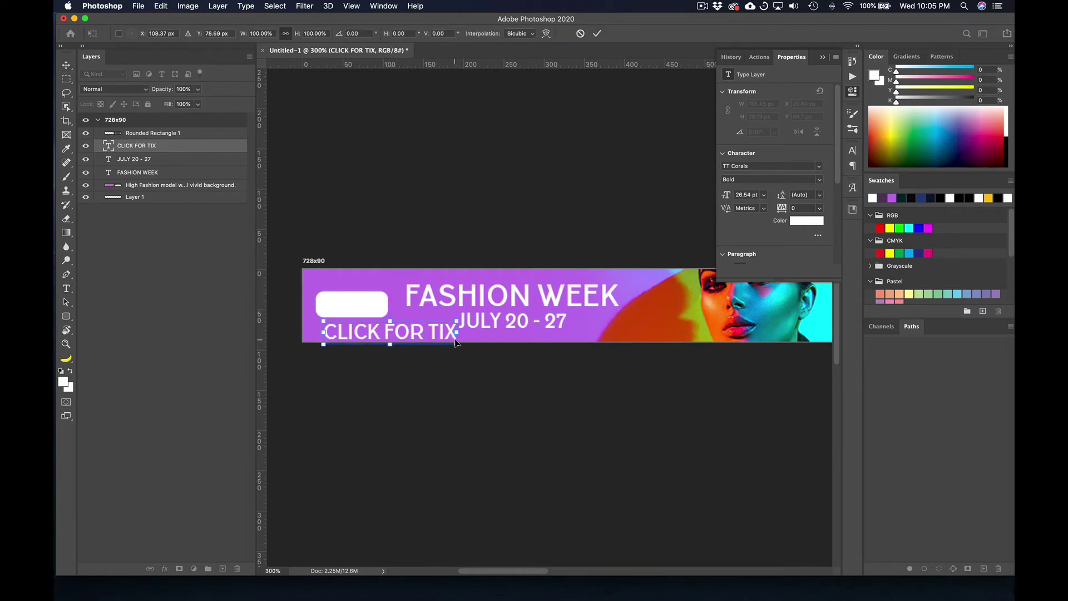
{"action": "left_click_drag", "start_coordinate": [456, 346], "coordinate": [369, 313]}
{"action": "key", "text": "Return"}
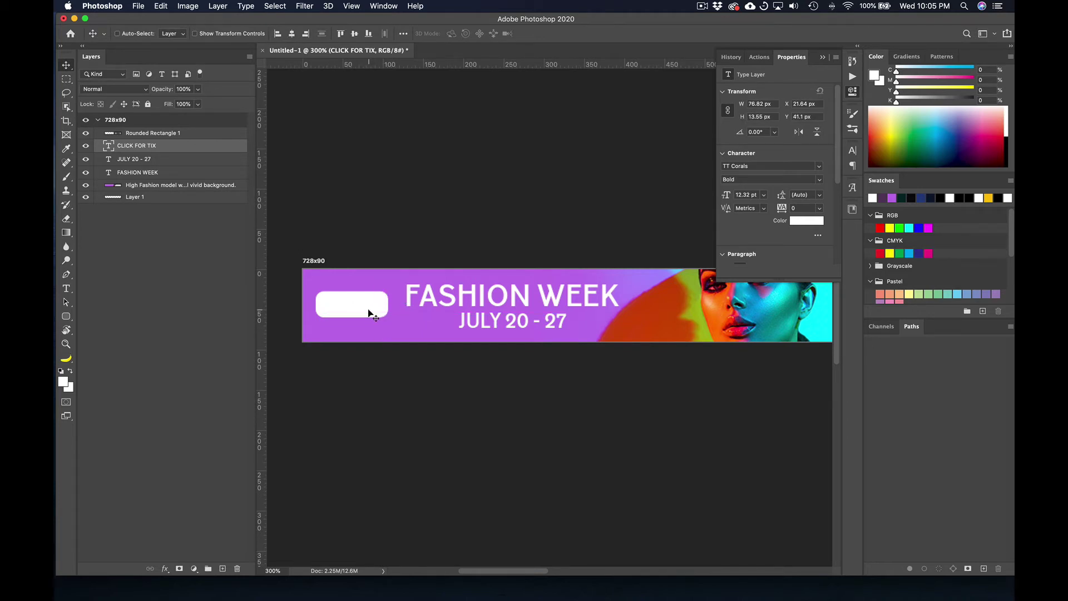
Step: Color the CLICK FOR TIX text dark purple and bring its layer above the rounded rectangle, centered on the button
{"action": "left_click", "coordinate": [882, 197]}
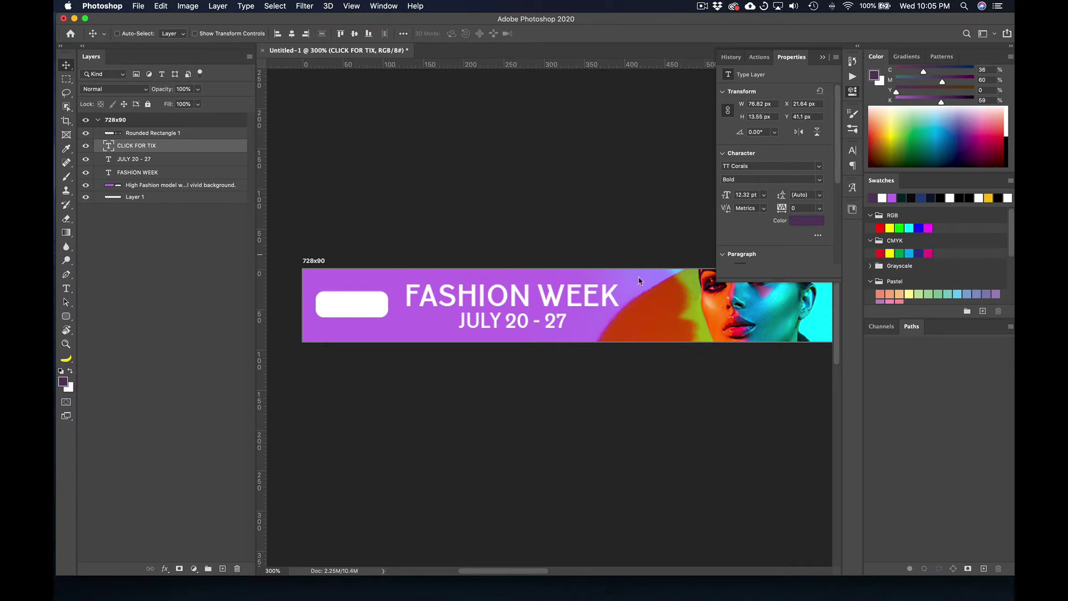
{"action": "left_click_drag", "start_coordinate": [102, 146], "coordinate": [111, 132]}
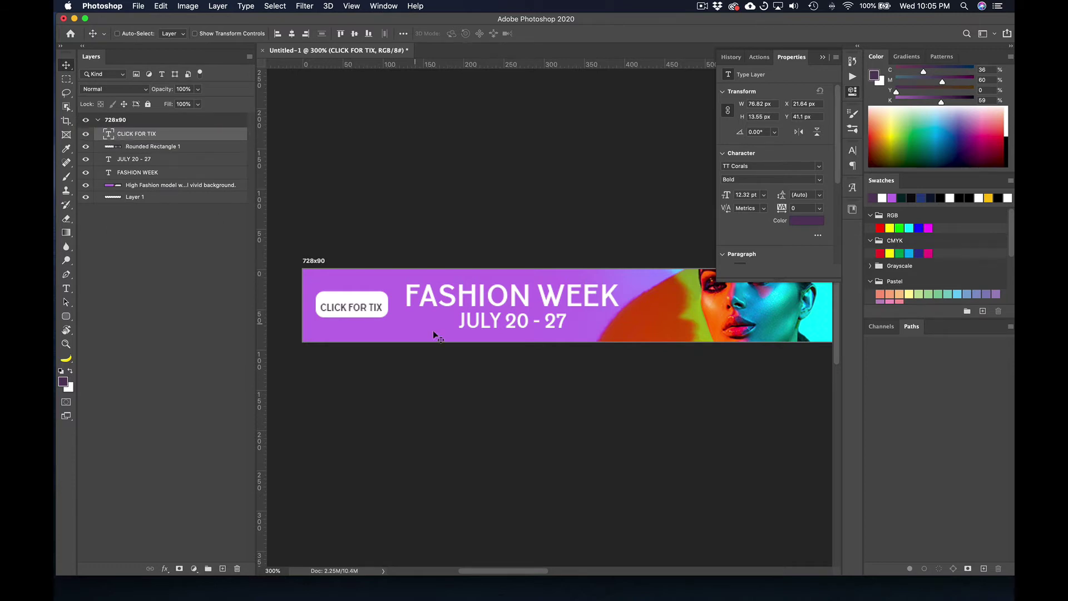
{"action": "left_click_drag", "start_coordinate": [356, 313], "coordinate": [355, 310]}
Step: Try Bold Italic on the CLICK FOR TIX text and settle on the ExtraBold style of TT Corals
{"action": "left_click", "coordinate": [852, 150]}
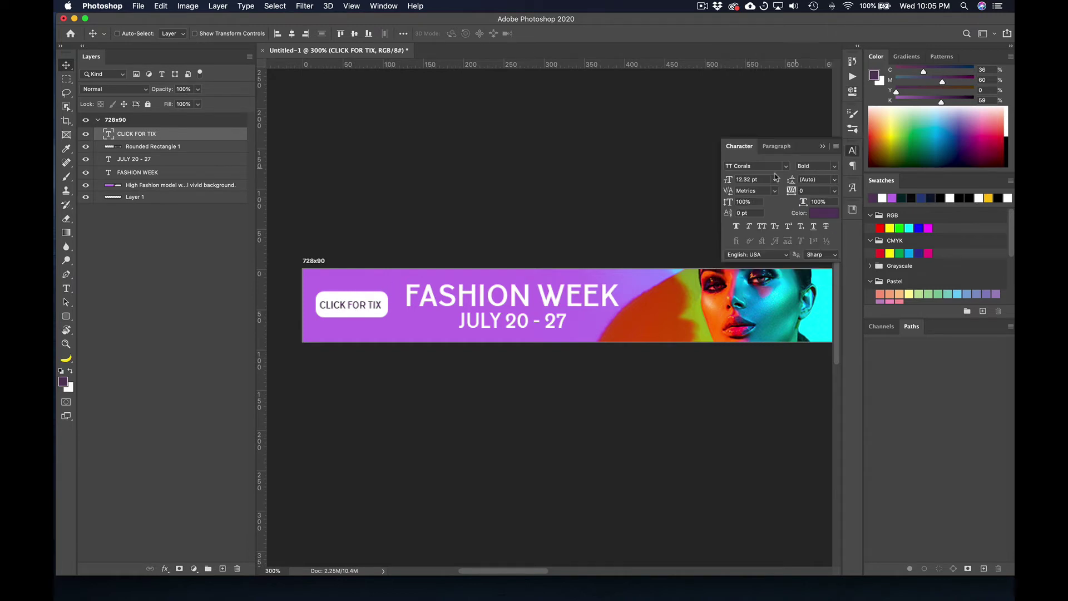
{"action": "left_click", "coordinate": [834, 167]}
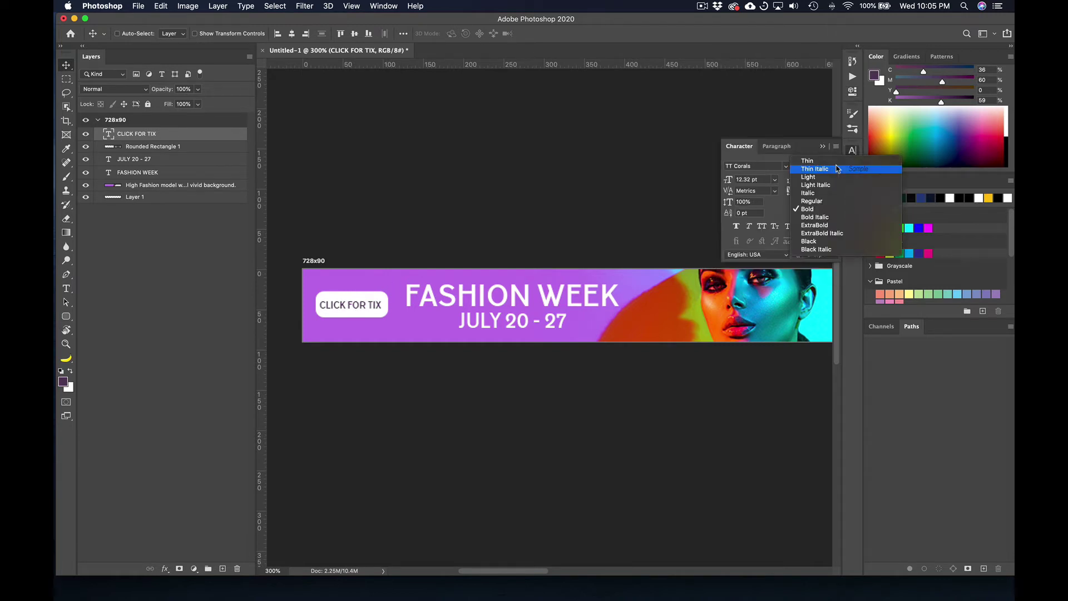
{"action": "left_click", "coordinate": [831, 218]}
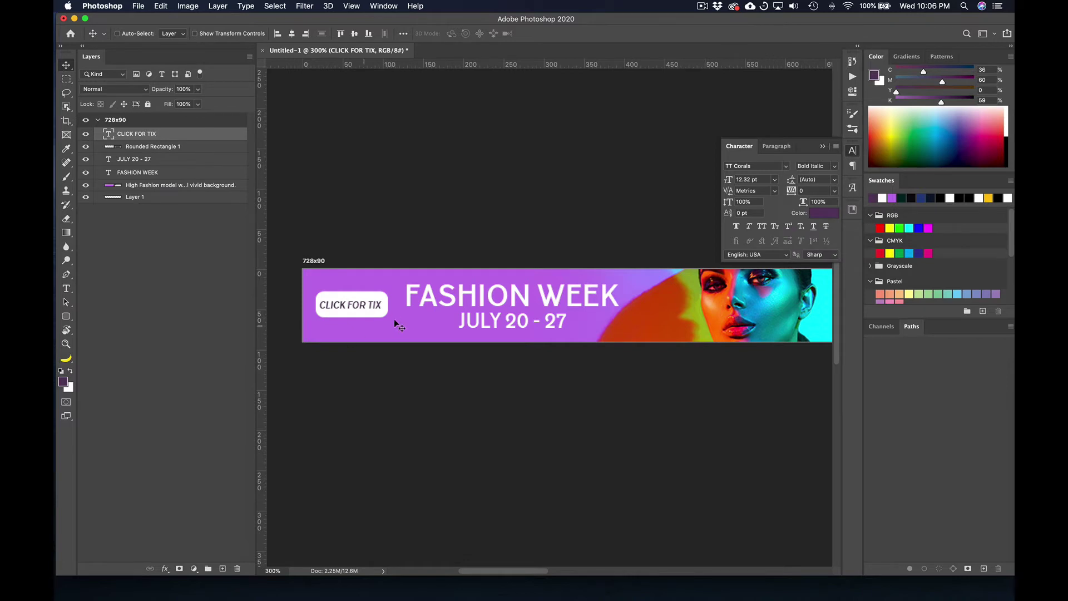
{"action": "left_click", "coordinate": [834, 166]}
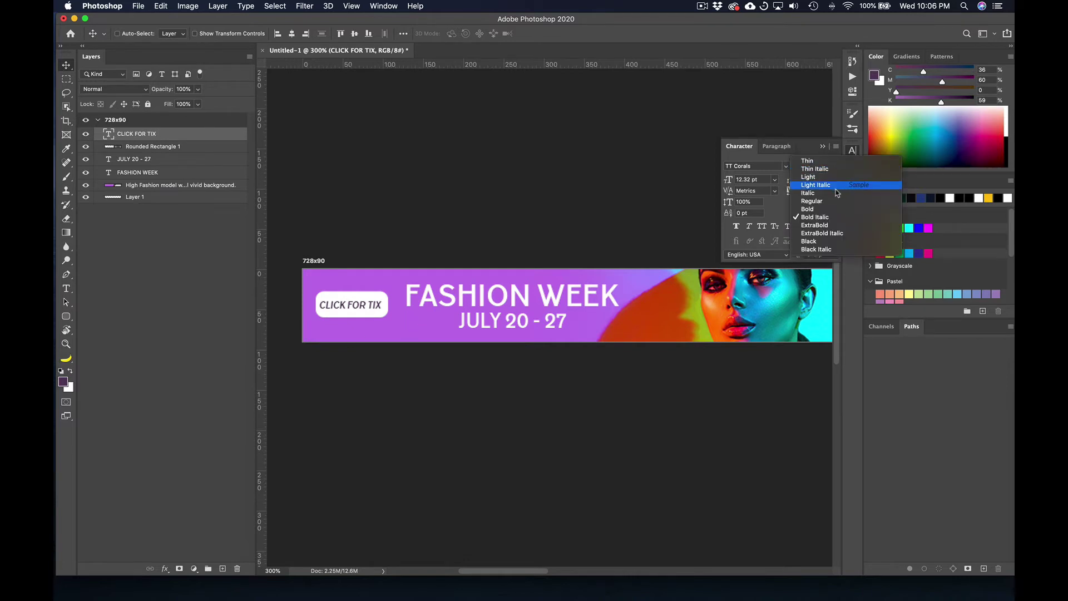
{"action": "left_click", "coordinate": [833, 224]}
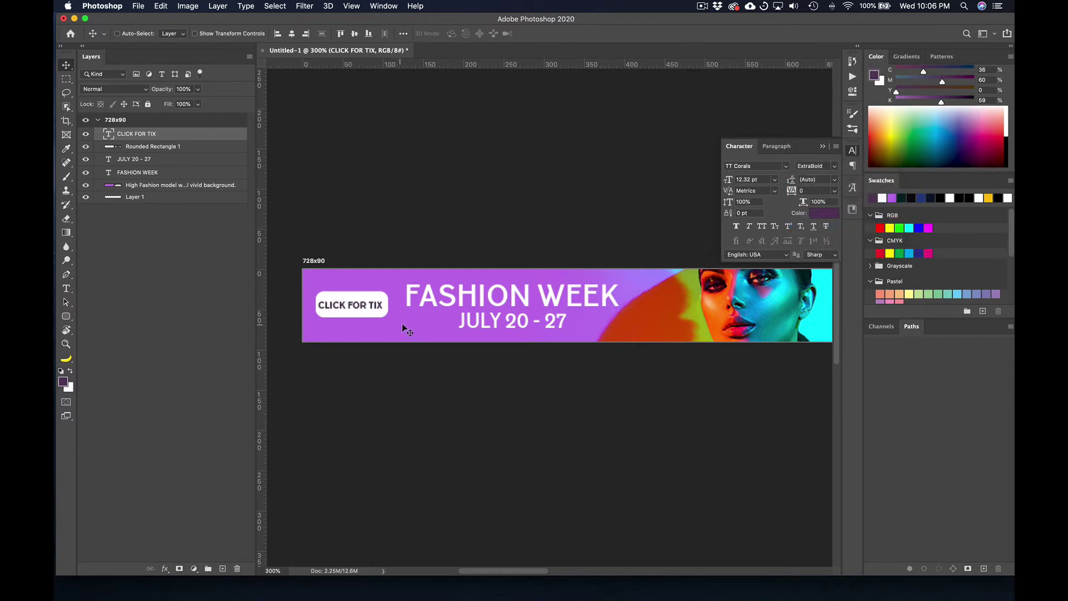
Step: Scale the CLICK FOR TIX text down to about 11.4 pt and nudge it right to center it in the button
{"action": "key", "text": "super+t"}
{"action": "left_click_drag", "start_coordinate": [384, 316], "coordinate": [380, 313]}
{"action": "key", "text": "Return"}
{"action": "key", "text": "Right"}
{"action": "key", "text": "Right"}
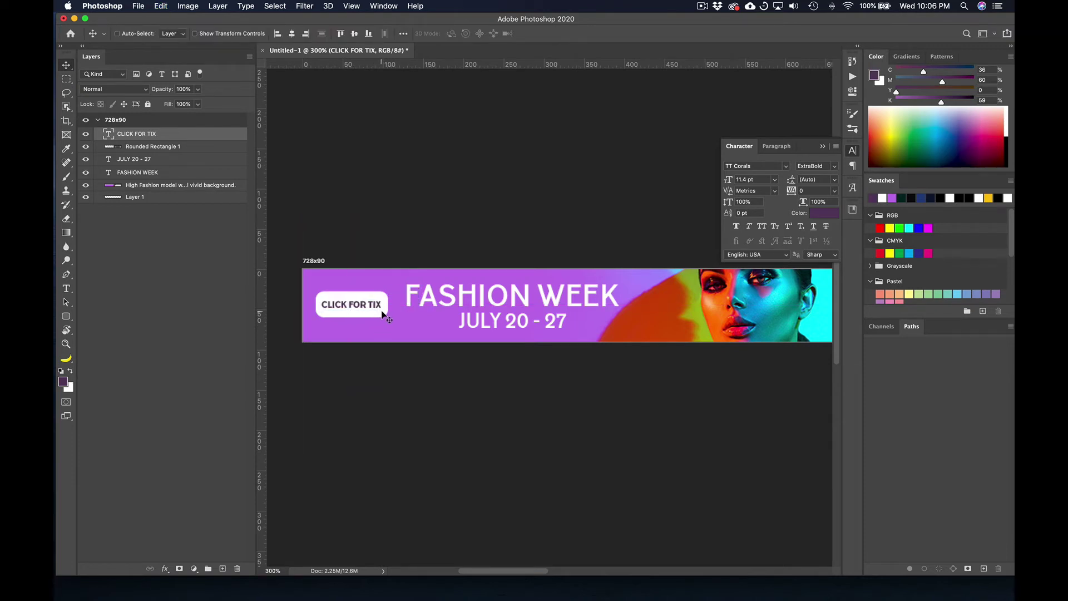
{"action": "key", "text": "Right"}
{"action": "key", "text": "Right"}
Step: Activate the Artboard tool and select the 728x90 artboard
{"action": "key", "text": "super+minus"}
{"action": "key", "text": "super+minus"}
{"action": "left_click_drag", "start_coordinate": [616, 320], "coordinate": [549, 321]}
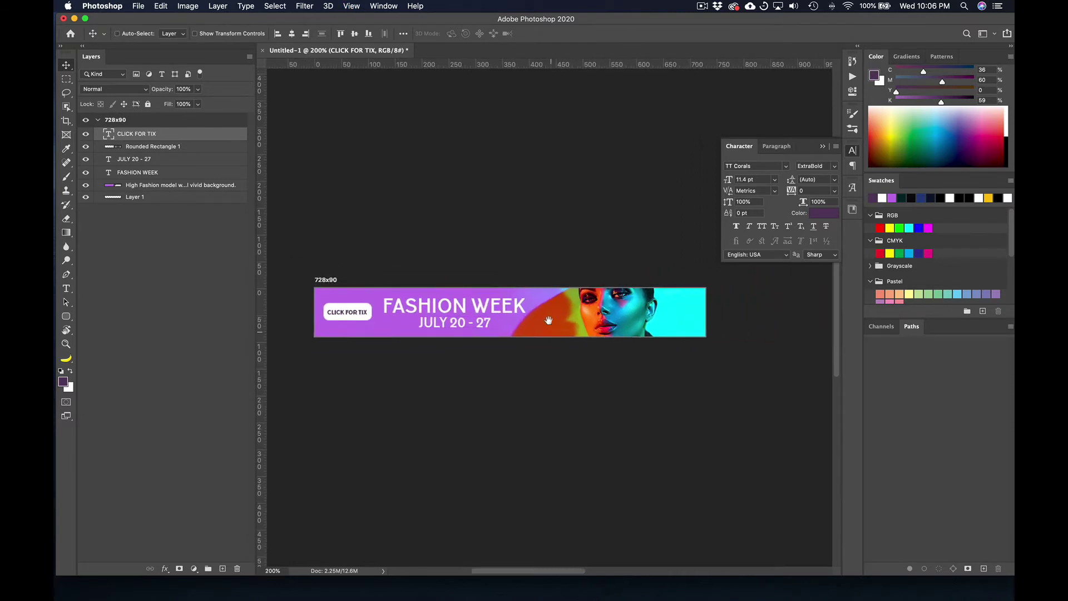
{"action": "left_click", "coordinate": [66, 67]}
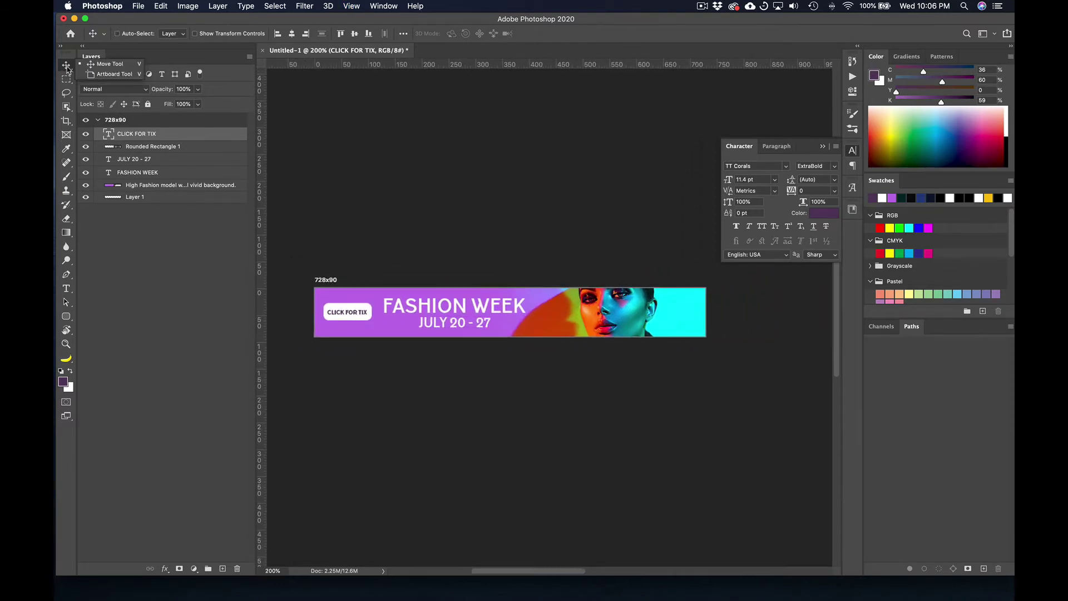
{"action": "left_click", "coordinate": [99, 74]}
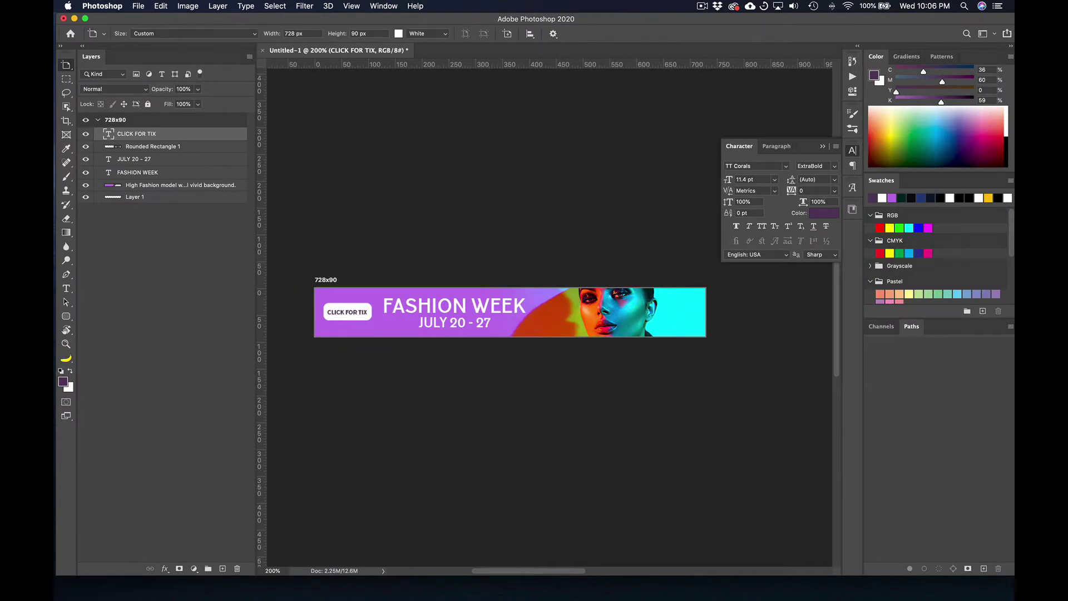
{"action": "left_click", "coordinate": [112, 121]}
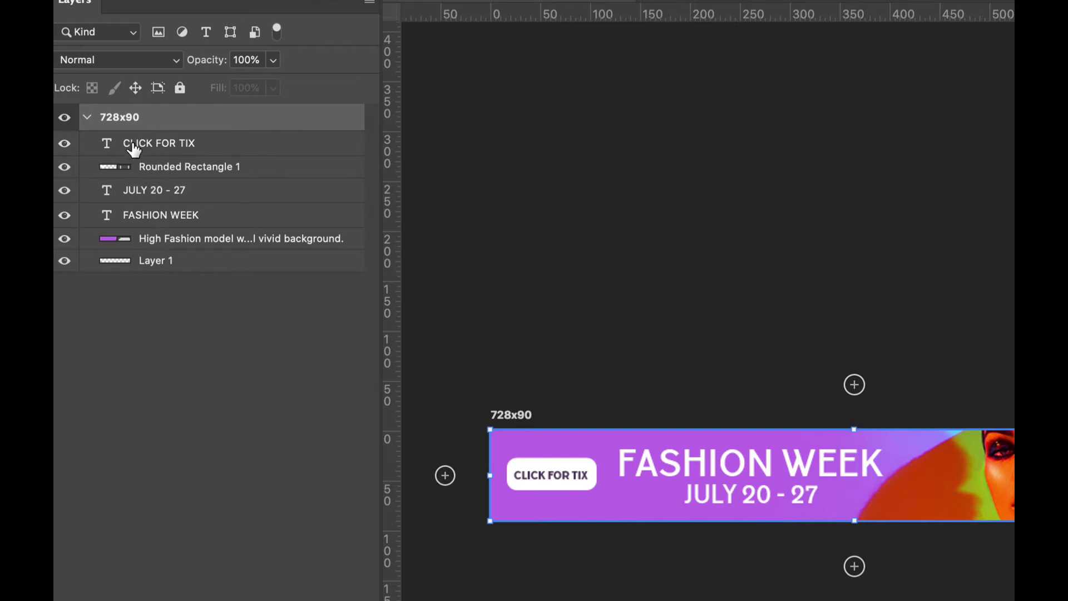
Step: Collapse and expand the 728x90 artboard group to examine the layers it contains
{"action": "left_click", "coordinate": [87, 118]}
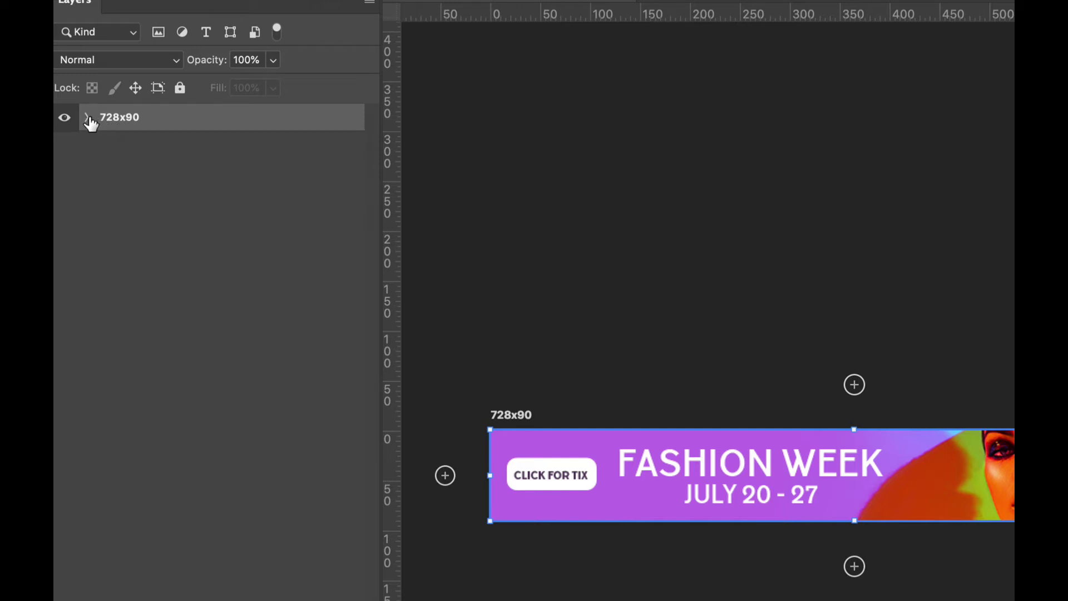
{"action": "left_click", "coordinate": [87, 118]}
{"action": "left_click", "coordinate": [88, 118]}
{"action": "left_click", "coordinate": [87, 118]}
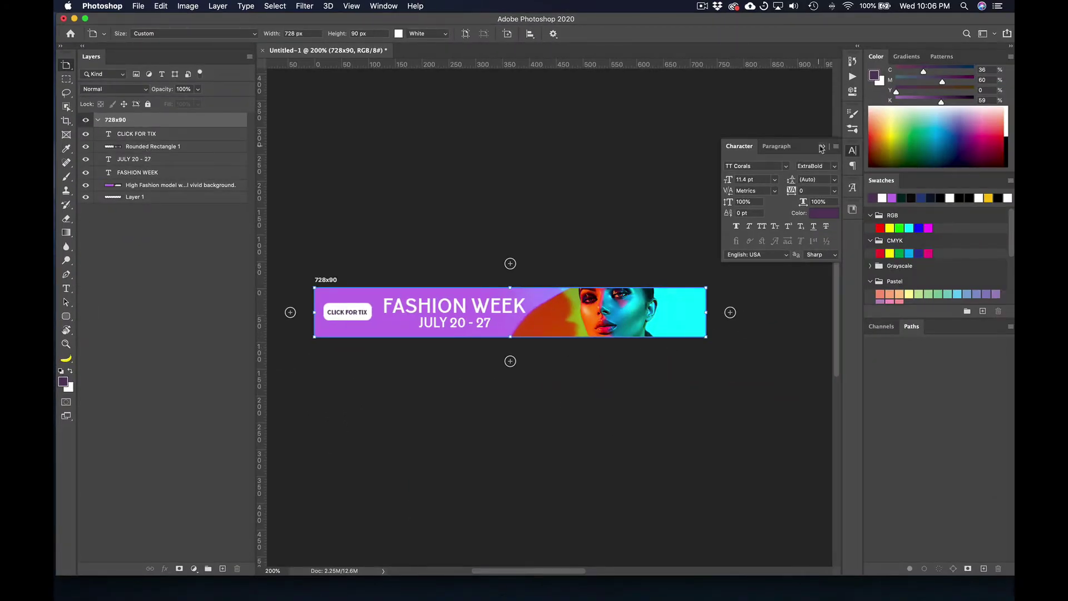
Step: Add an artboard to the right of the 728x90 banner and set its size to 350 x 250 px
{"action": "left_click", "coordinate": [776, 298]}
{"action": "left_click", "coordinate": [731, 312]}
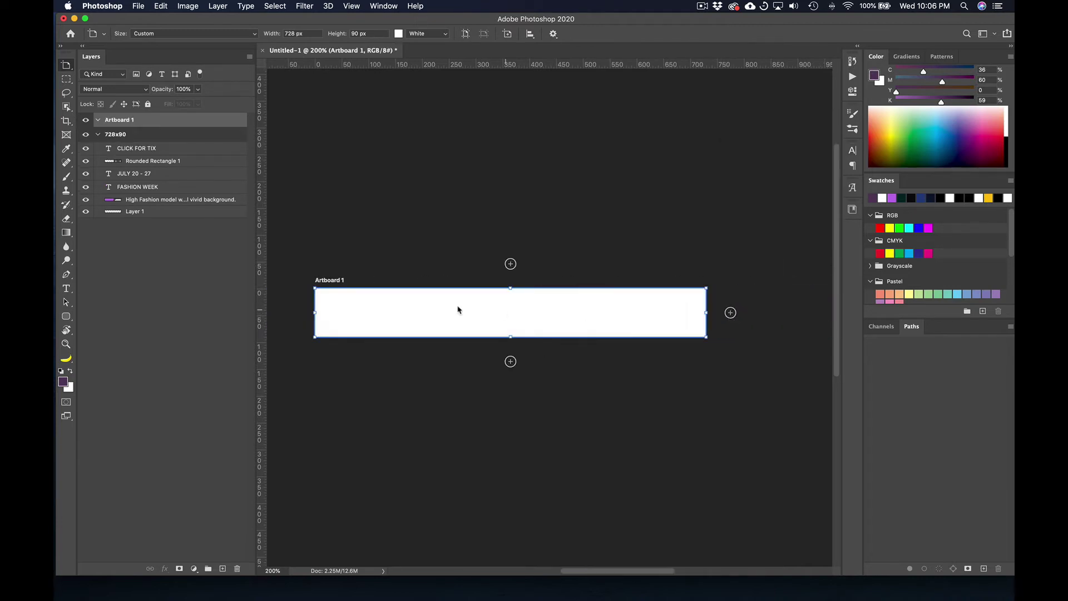
{"action": "left_click_drag", "start_coordinate": [414, 297], "coordinate": [488, 296]}
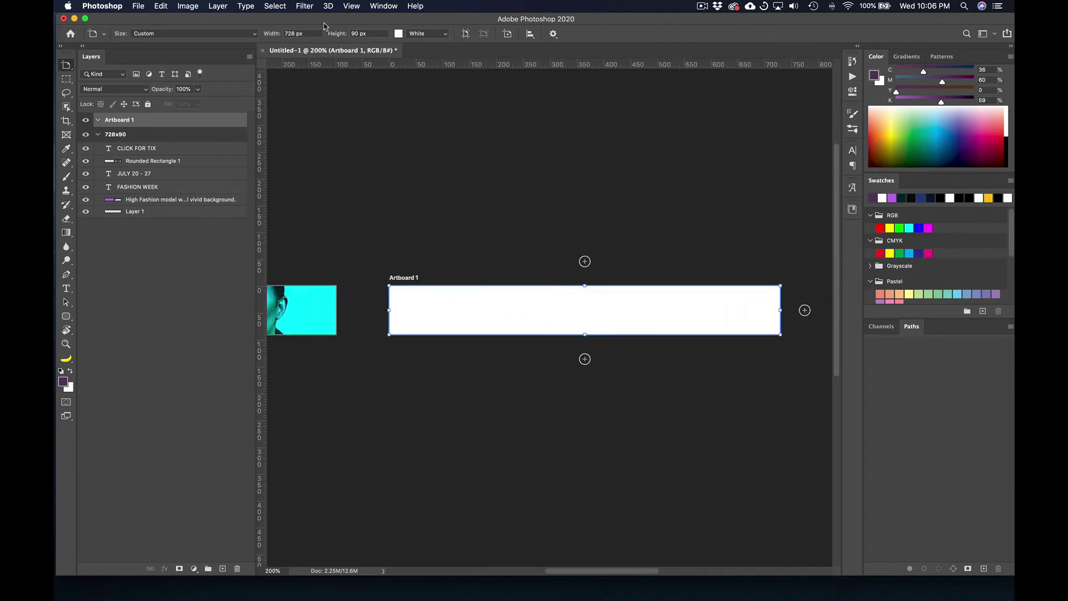
{"action": "left_click", "coordinate": [307, 34]}
{"action": "type", "text": "350"}
{"action": "key", "text": "Tab"}
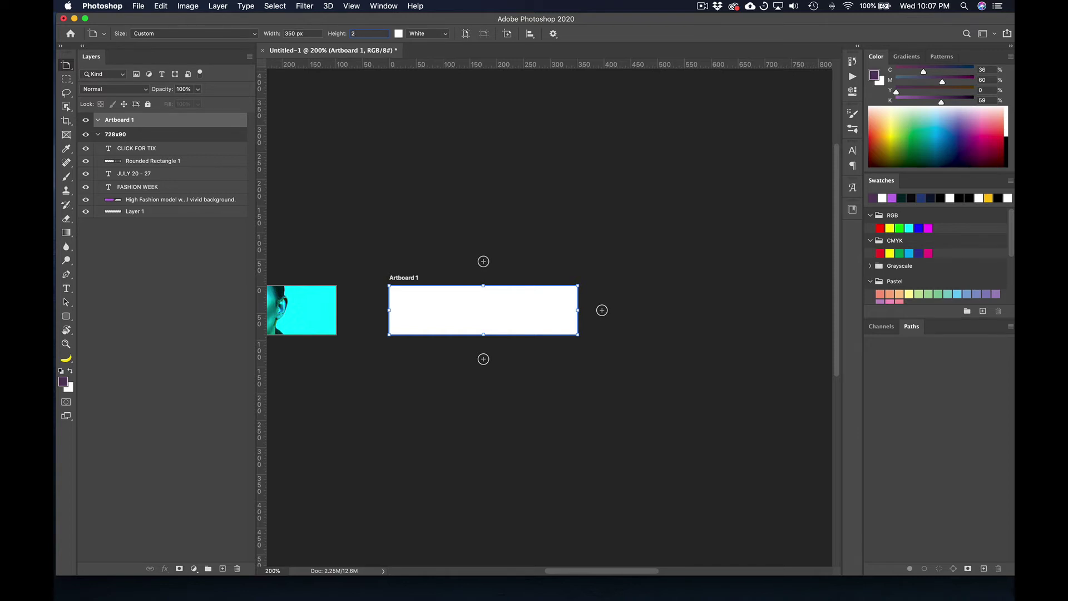
{"action": "key", "text": "Return"}
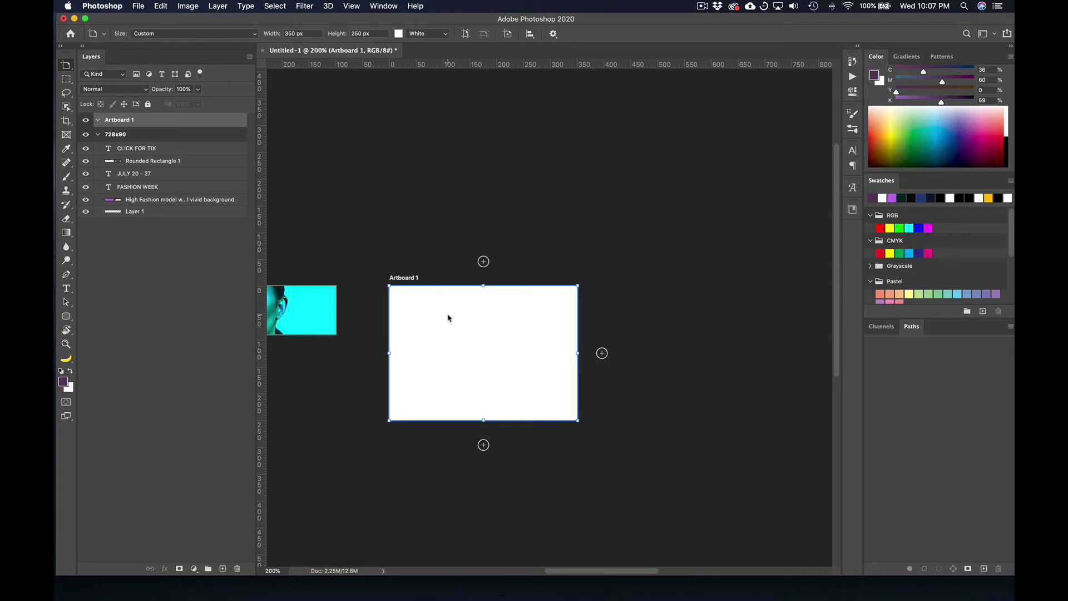
Step: Rename the new blank artboard as 350X250
{"action": "key", "text": "v"}
{"action": "left_click_drag", "start_coordinate": [448, 318], "coordinate": [560, 288]}
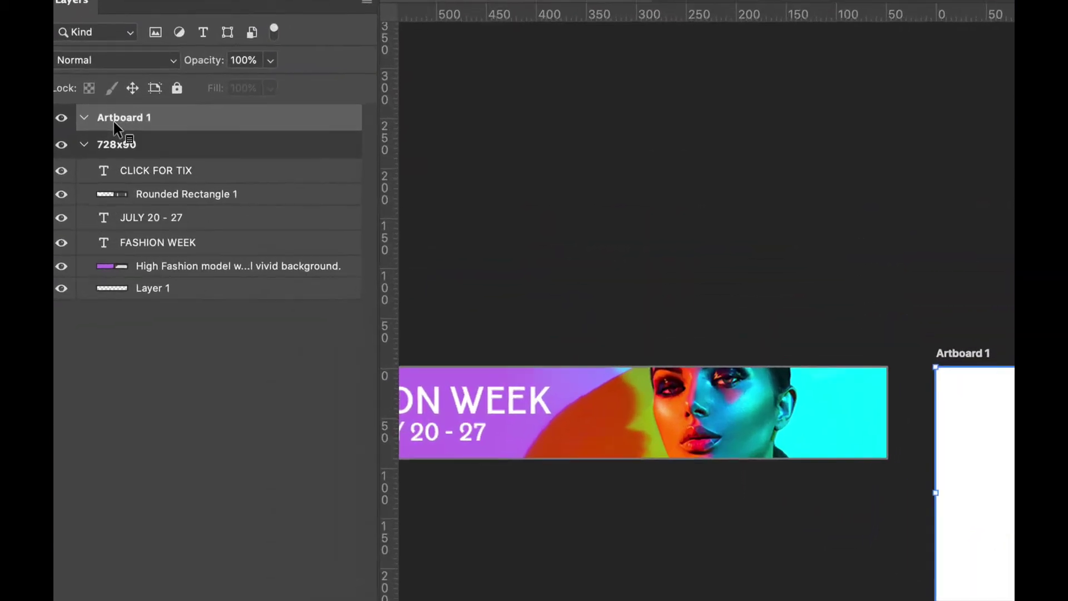
{"action": "double_click", "coordinate": [122, 118]}
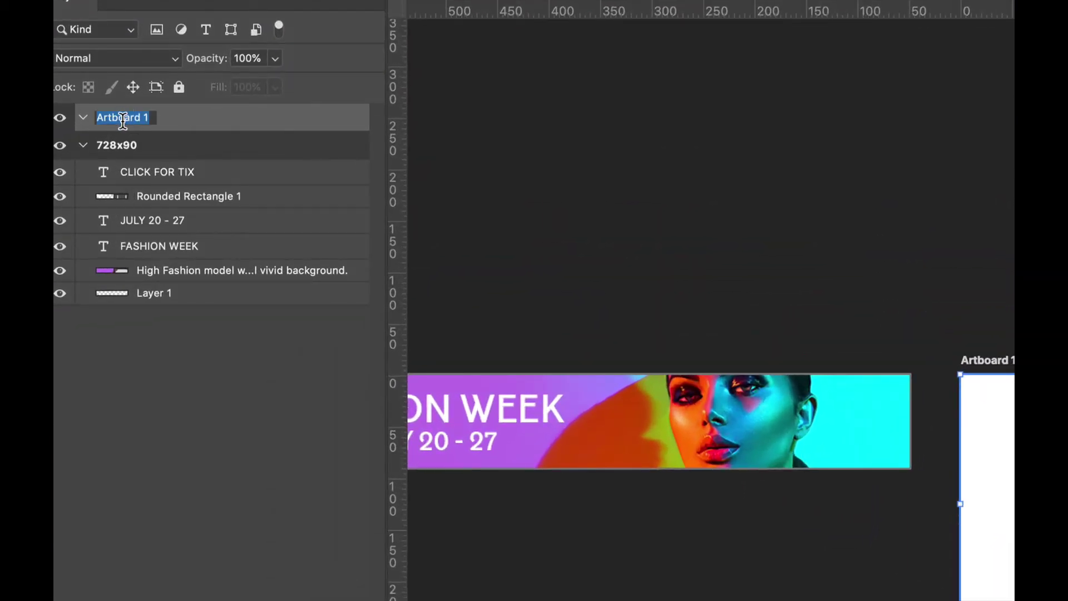
{"action": "type", "text": "350X250"}
{"action": "key", "text": "Return"}
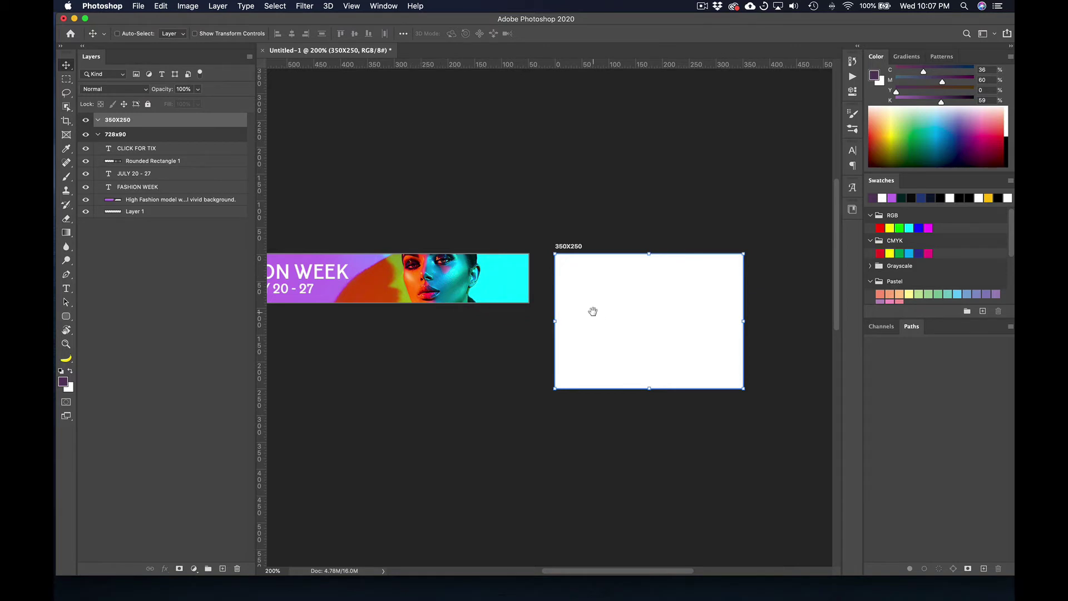
Step: Add an artboard below the 350X250 artboard and set its size to 160 x 600 px
{"action": "left_click_drag", "start_coordinate": [593, 311], "coordinate": [573, 214]}
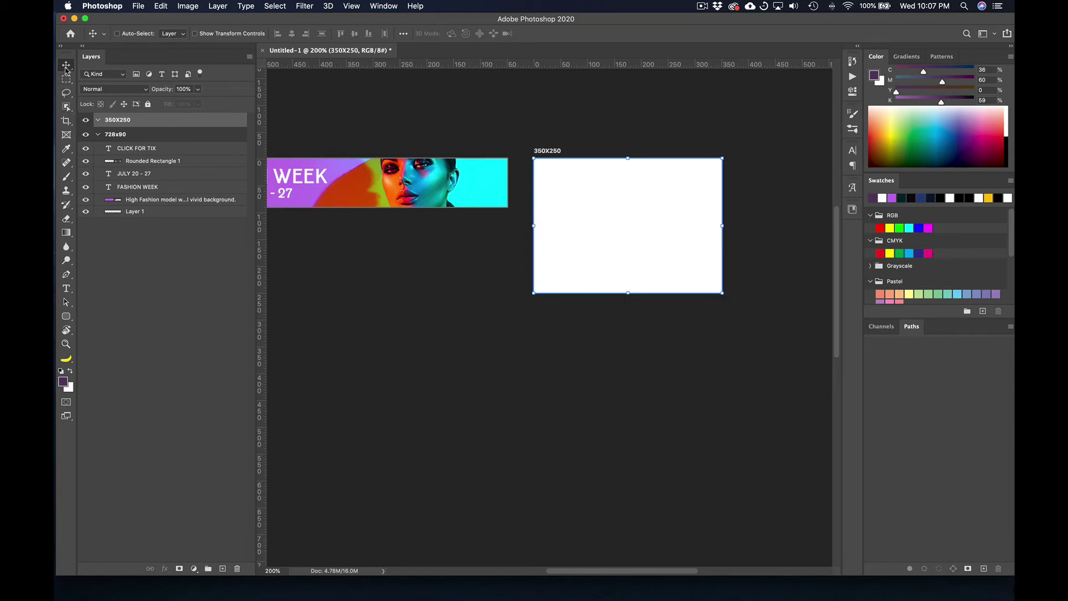
{"action": "left_click_drag", "start_coordinate": [66, 68], "coordinate": [103, 77]}
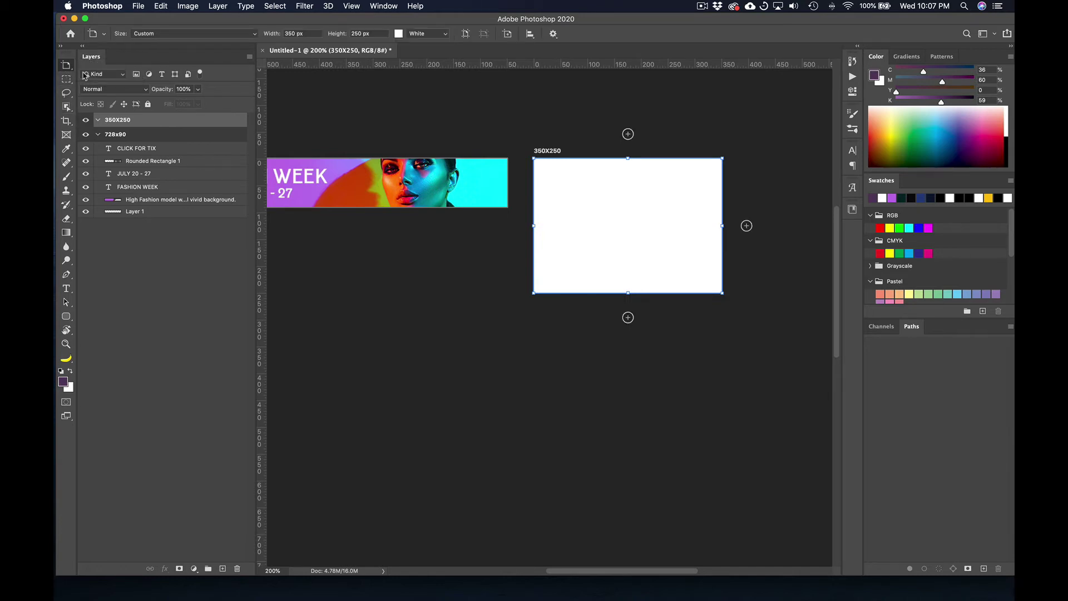
{"action": "left_click", "coordinate": [628, 319]}
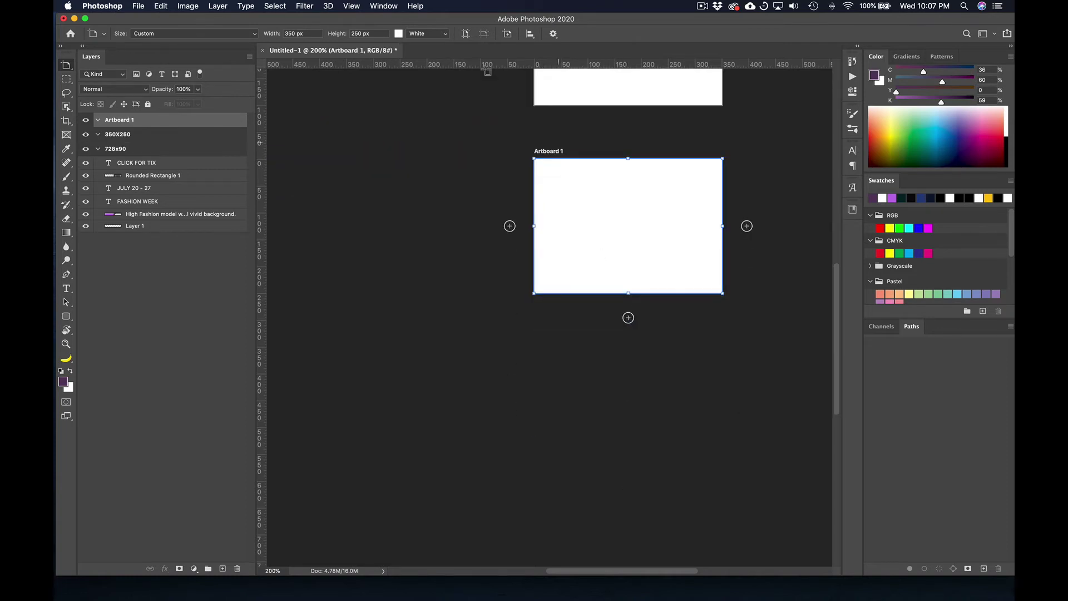
{"action": "left_click", "coordinate": [306, 34]}
{"action": "type", "text": "1"}
{"action": "type", "text": "600"}
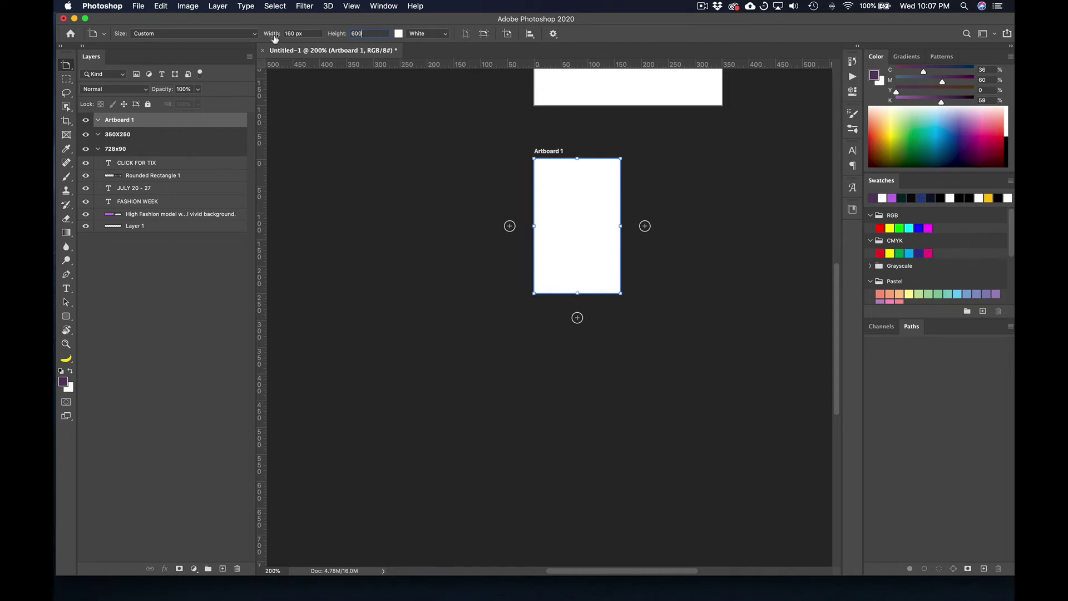
{"action": "key", "text": "Return"}
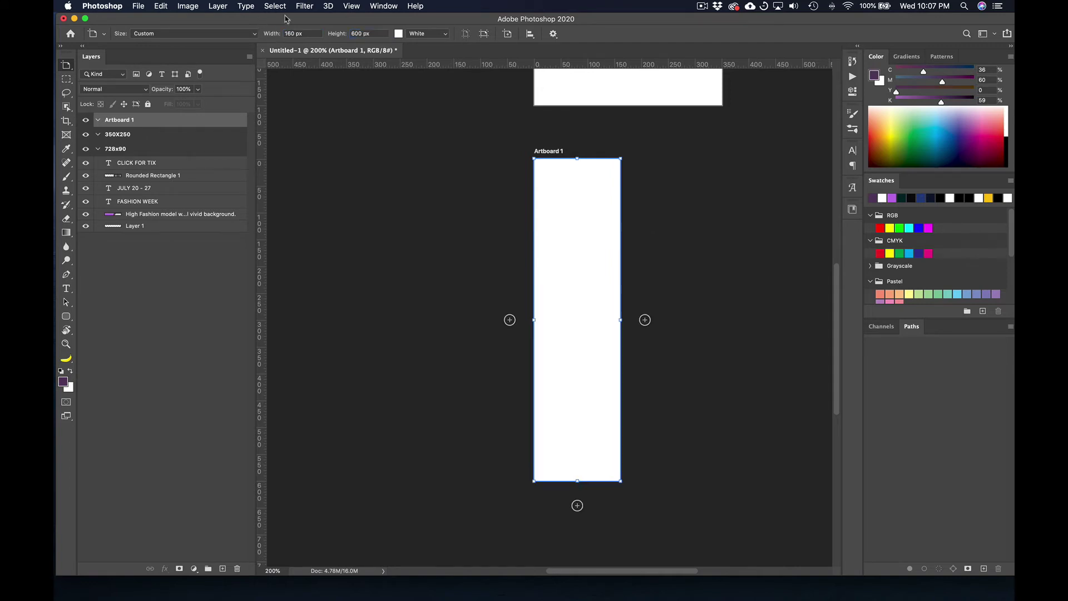
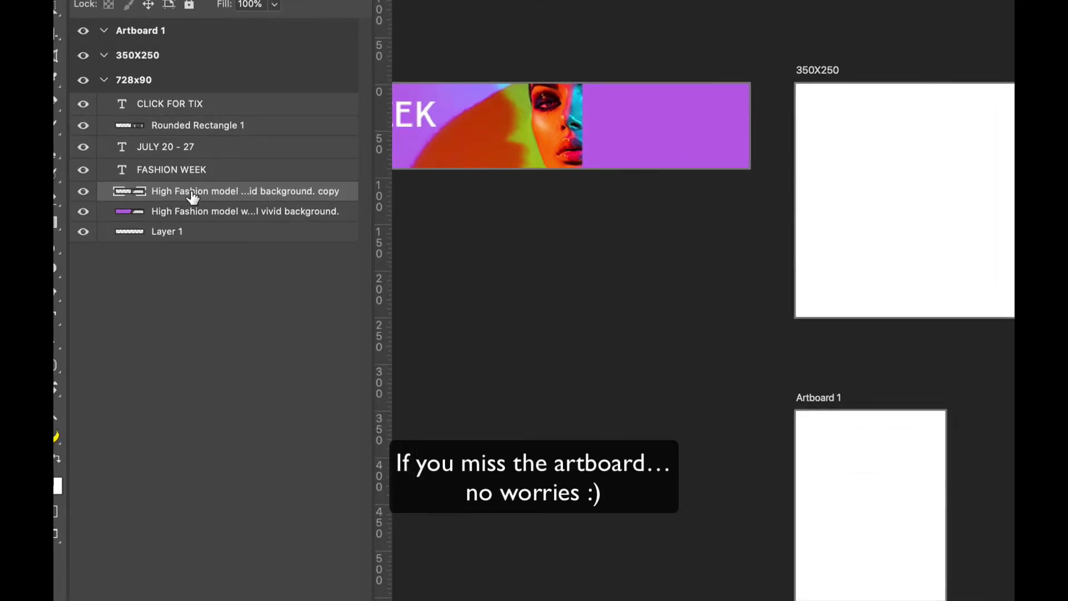
Step: Move the copied model photo layer into the 350X250 artboard and shift the photo left so the model's whole face shows
{"action": "left_click_drag", "start_coordinate": [192, 195], "coordinate": [190, 62]}
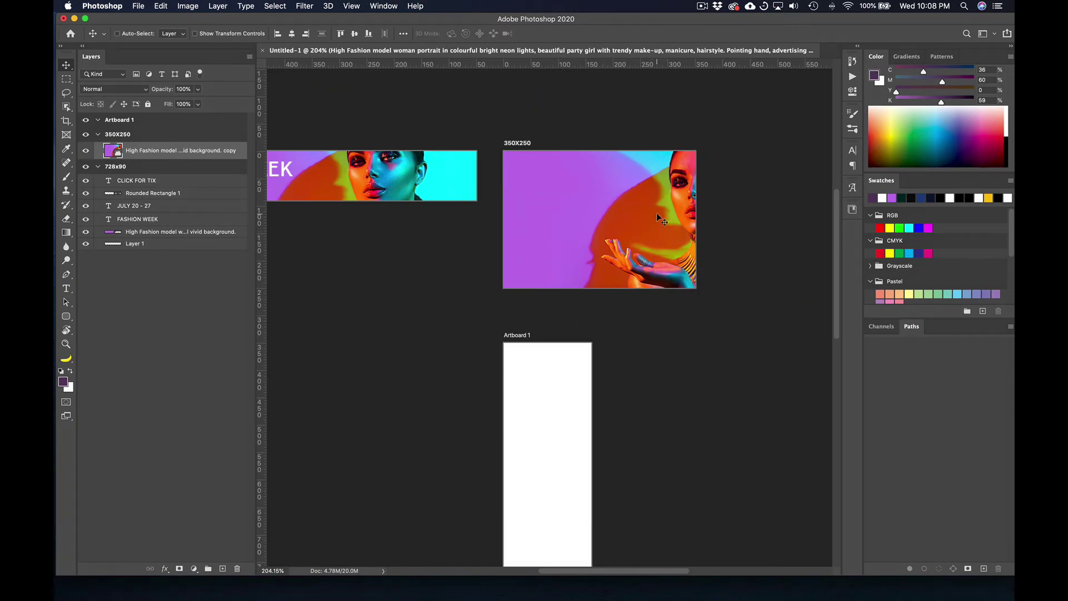
{"action": "left_click_drag", "start_coordinate": [657, 213], "coordinate": [607, 217]}
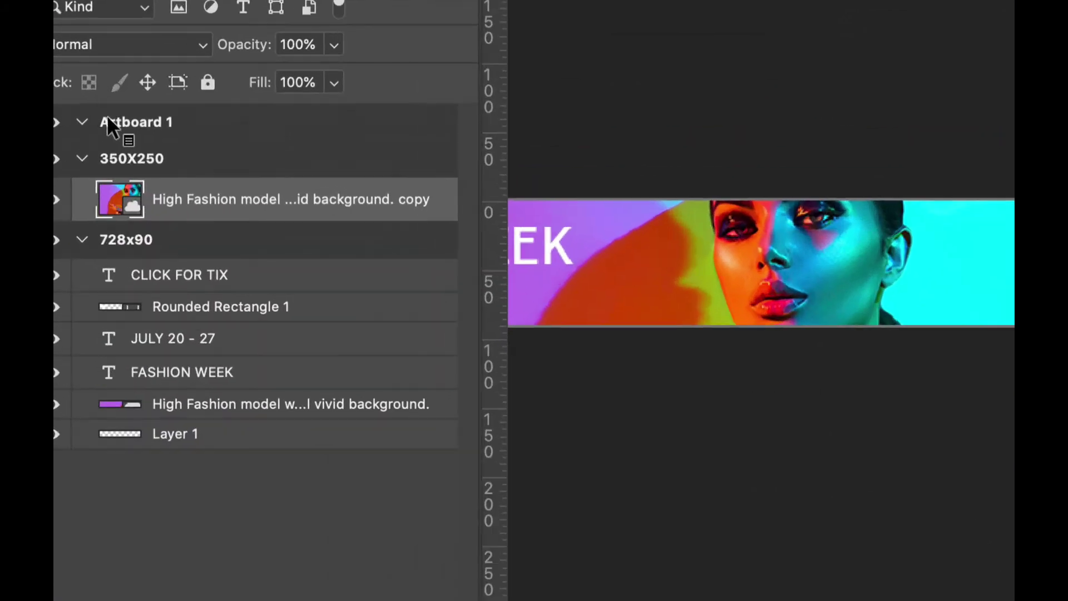
Step: Rename the tall blank artboard as 160X600
{"action": "double_click", "coordinate": [120, 121]}
{"action": "type", "text": "160"}
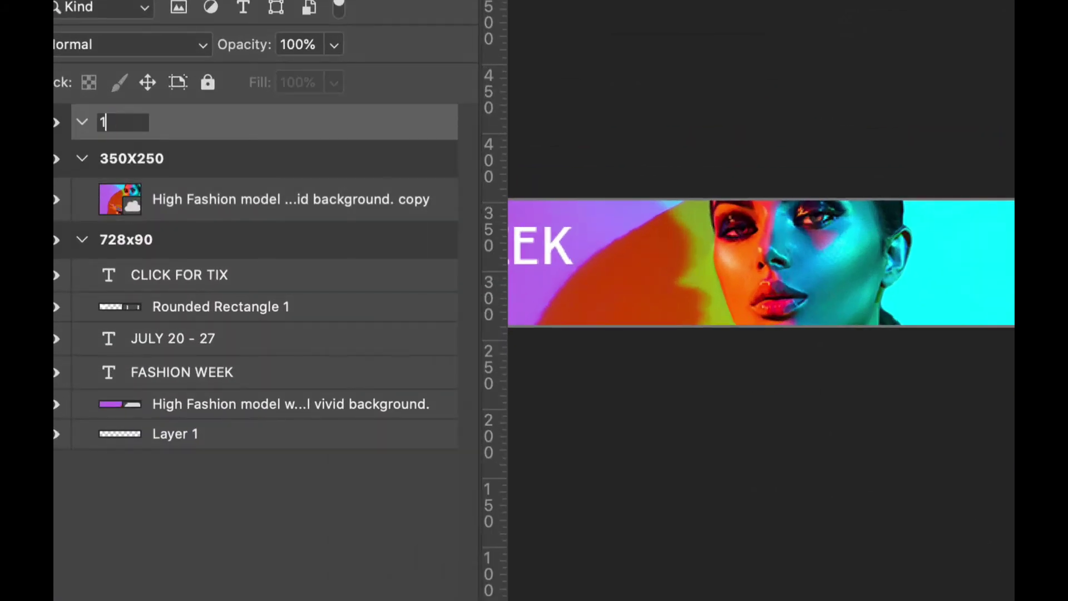
{"action": "type", "text": "X600"}
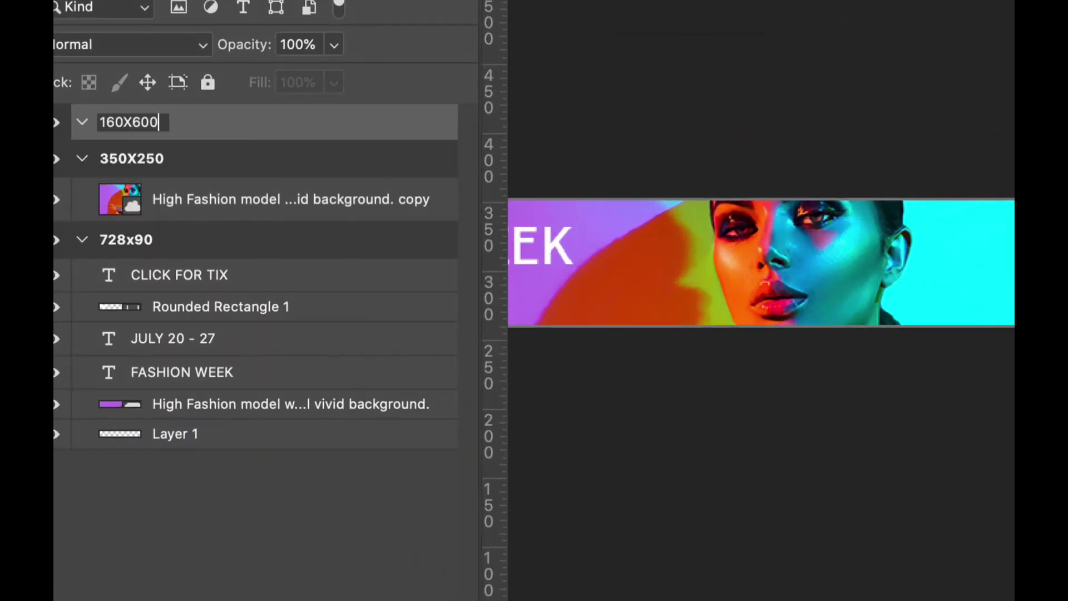
{"action": "key", "text": "Return"}
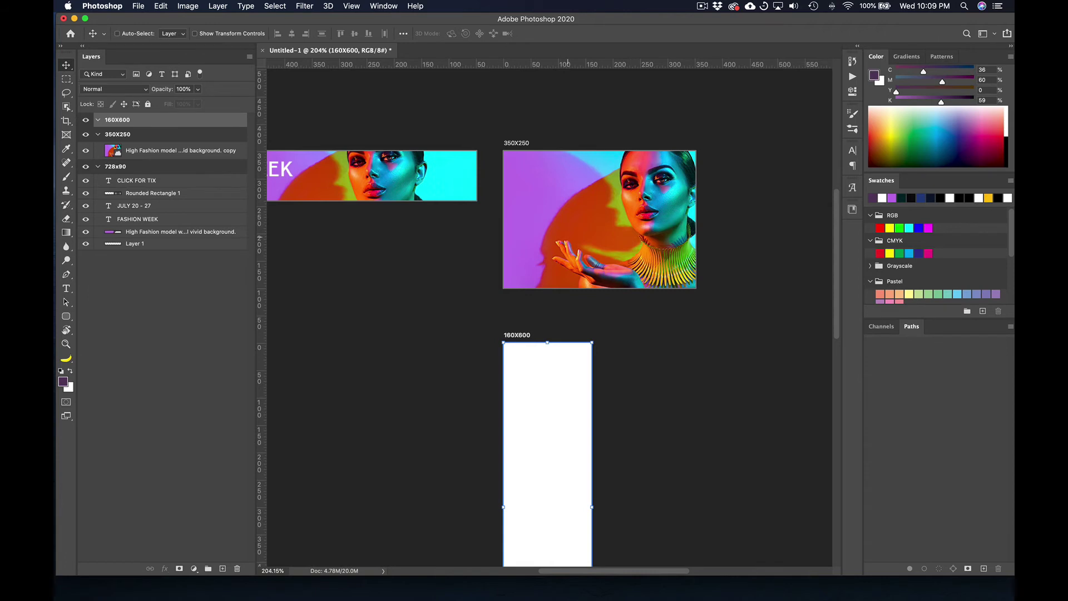
Step: Duplicate the model photo from the 350X250 artboard into 160X600 and align it to the artboard's top with the face in view
{"action": "left_click", "coordinate": [167, 150]}
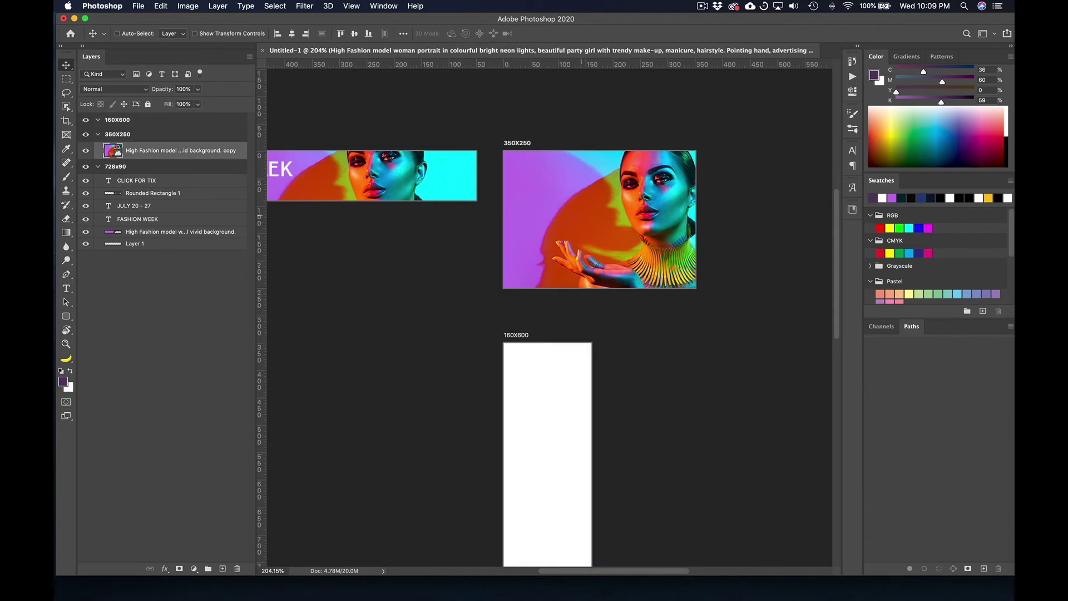
{"action": "left_click_drag", "start_coordinate": [591, 188], "coordinate": [564, 414]}
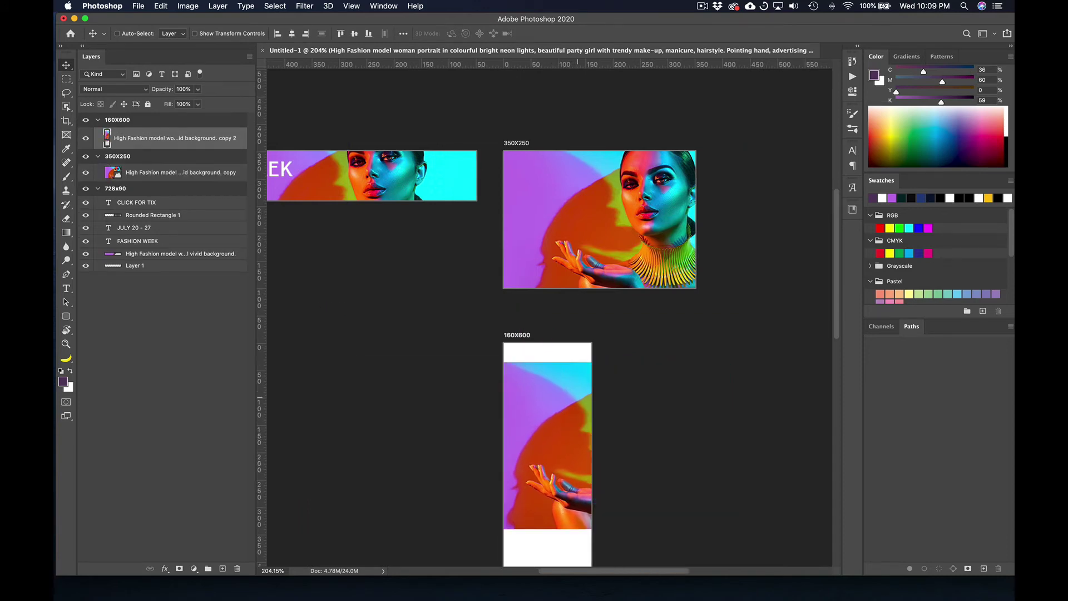
{"action": "scroll", "coordinate": [548, 314], "scroll_direction": "down", "scroll_amount": 5}
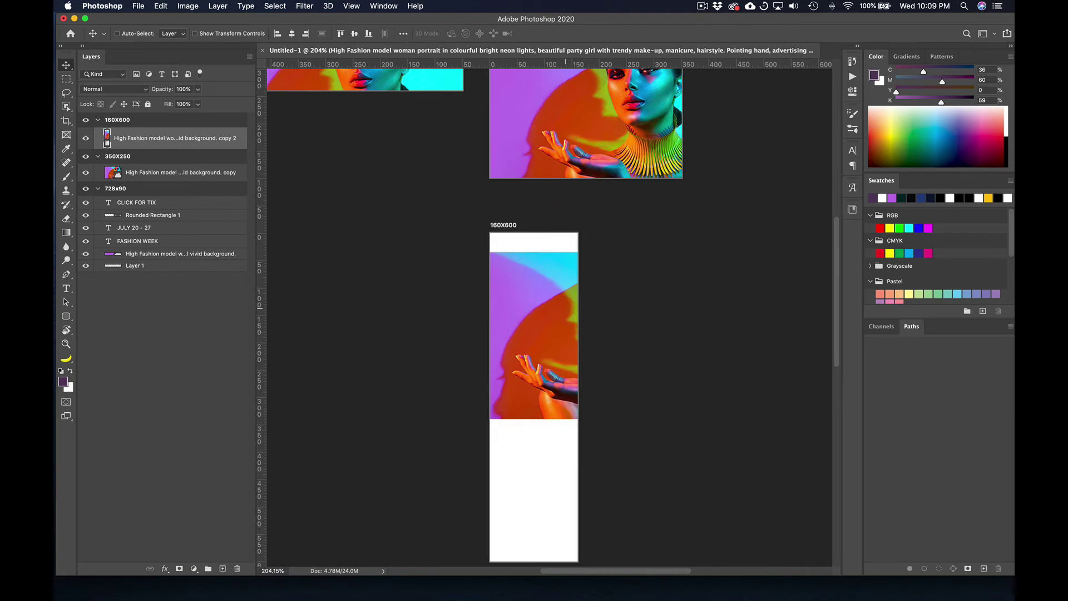
{"action": "left_click_drag", "start_coordinate": [623, 308], "coordinate": [529, 286]}
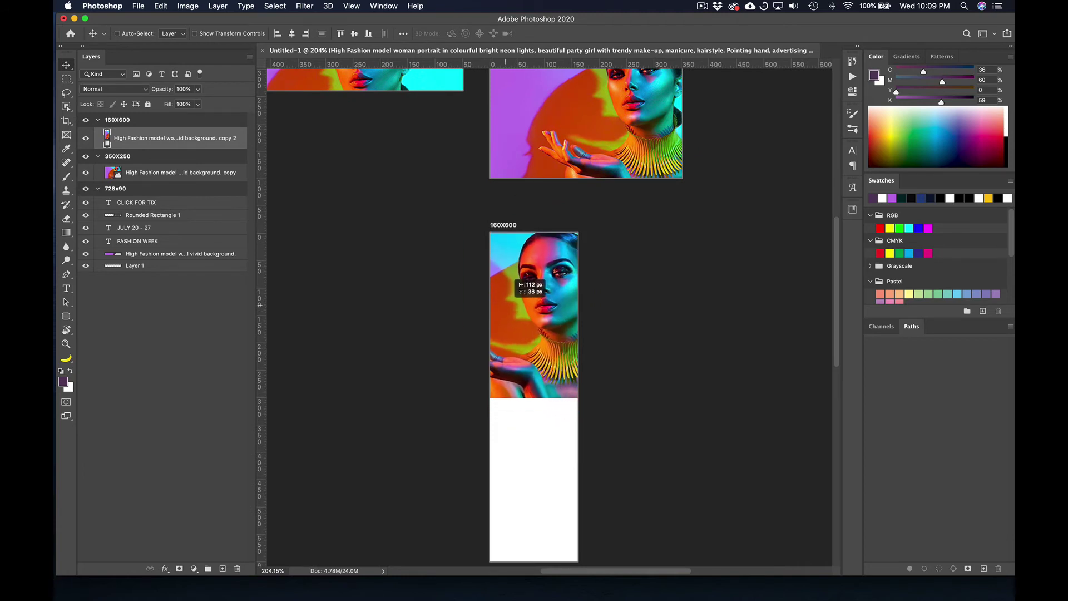
Step: Scale the 160X600 photo up to about 87% to fill the artboard's height and shift it left to show half the model's face
{"action": "key", "text": "ctrl+t"}
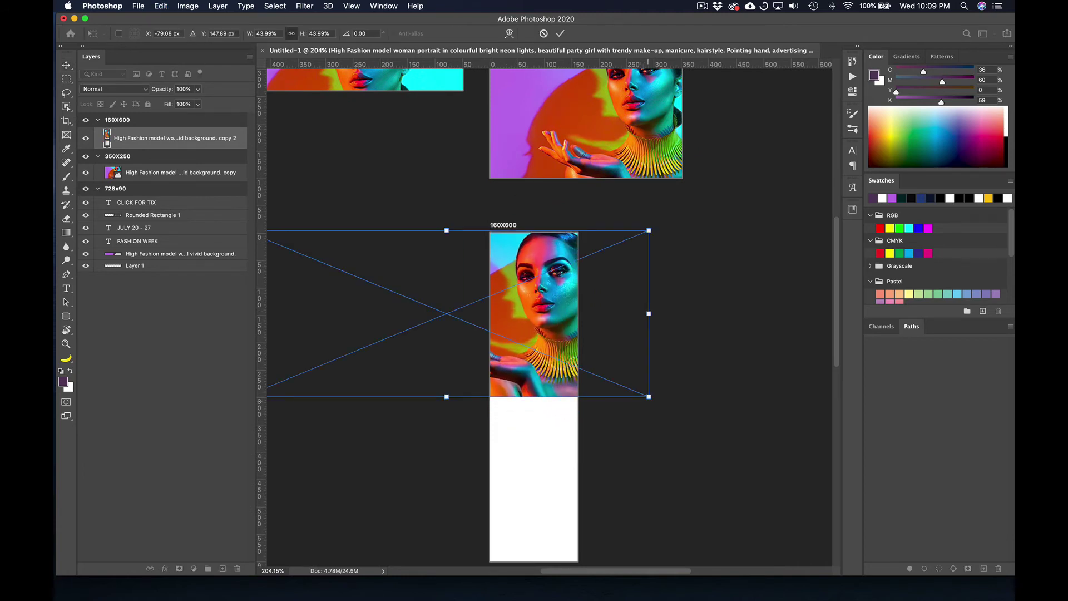
{"action": "left_click_drag", "start_coordinate": [648, 396], "coordinate": [823, 526]}
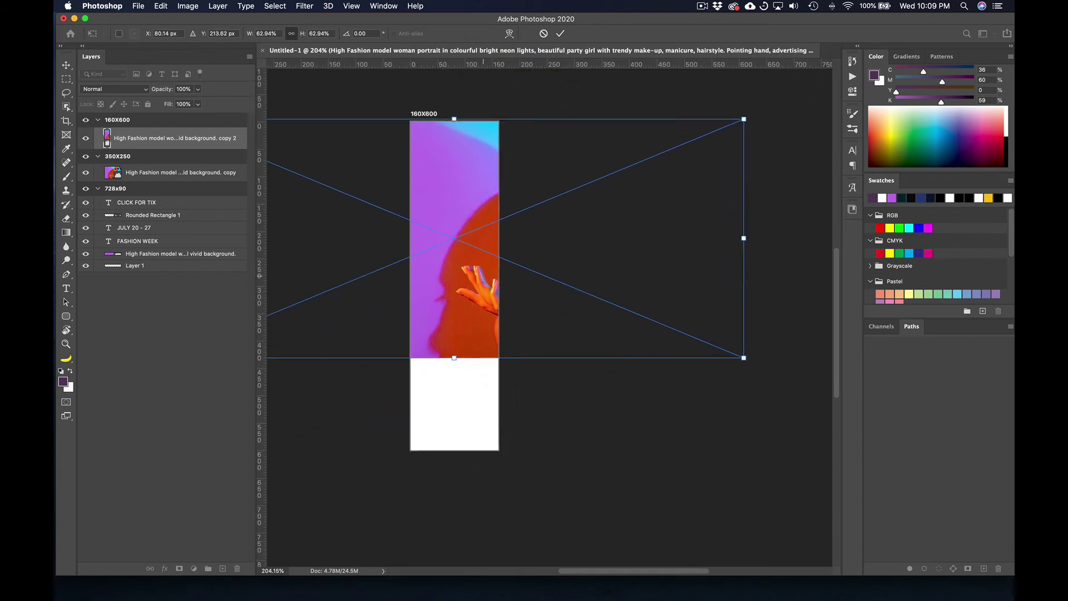
{"action": "scroll", "coordinate": [550, 315], "scroll_direction": "right", "scroll_amount": 1}
{"action": "left_click_drag", "start_coordinate": [739, 358], "coordinate": [809, 450]}
{"action": "scroll", "coordinate": [809, 450], "scroll_direction": "left", "scroll_amount": 5}
{"action": "scroll", "coordinate": [809, 450], "scroll_direction": "up", "scroll_amount": 1}
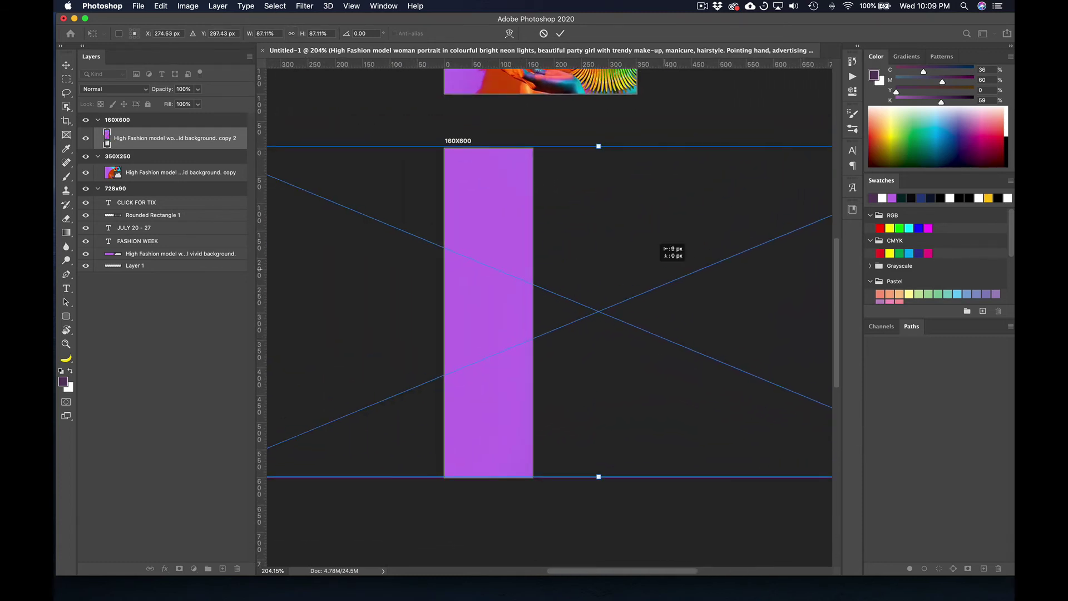
{"action": "left_click_drag", "start_coordinate": [657, 253], "coordinate": [413, 266]}
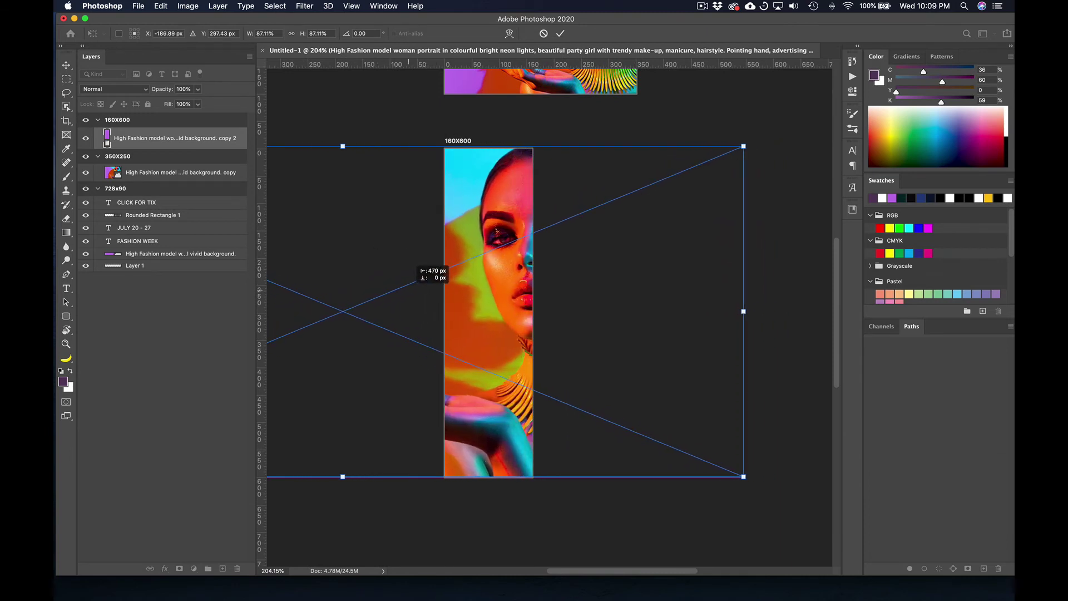
{"action": "key", "text": "Return"}
{"action": "scroll", "coordinate": [548, 316], "scroll_direction": "up", "scroll_amount": 3}
{"action": "scroll", "coordinate": [548, 316], "scroll_direction": "left", "scroll_amount": 3}
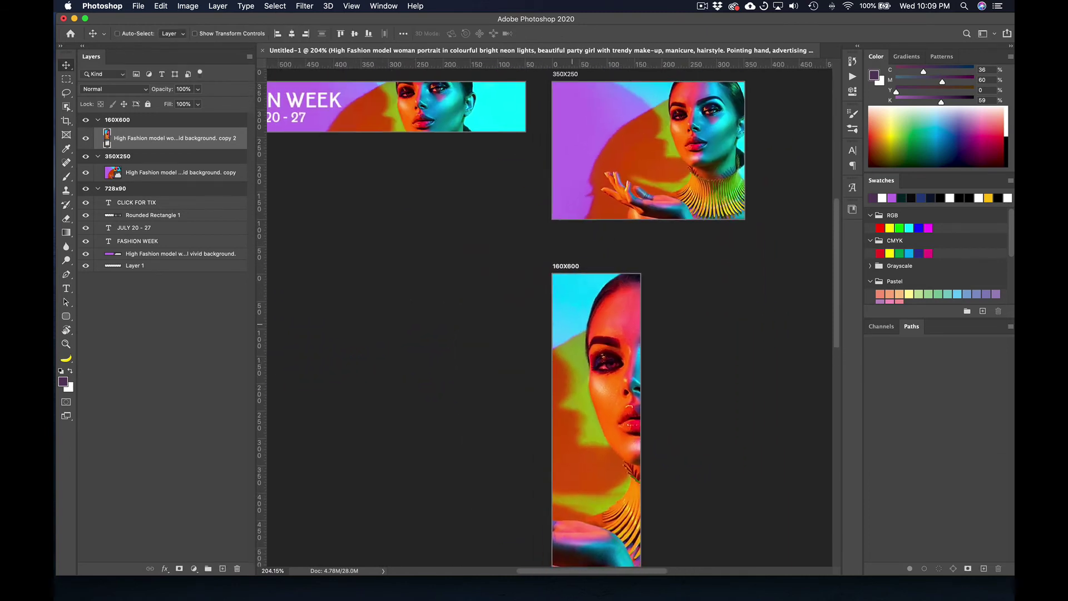
{"action": "scroll", "coordinate": [545, 316], "scroll_direction": "left", "scroll_amount": 3}
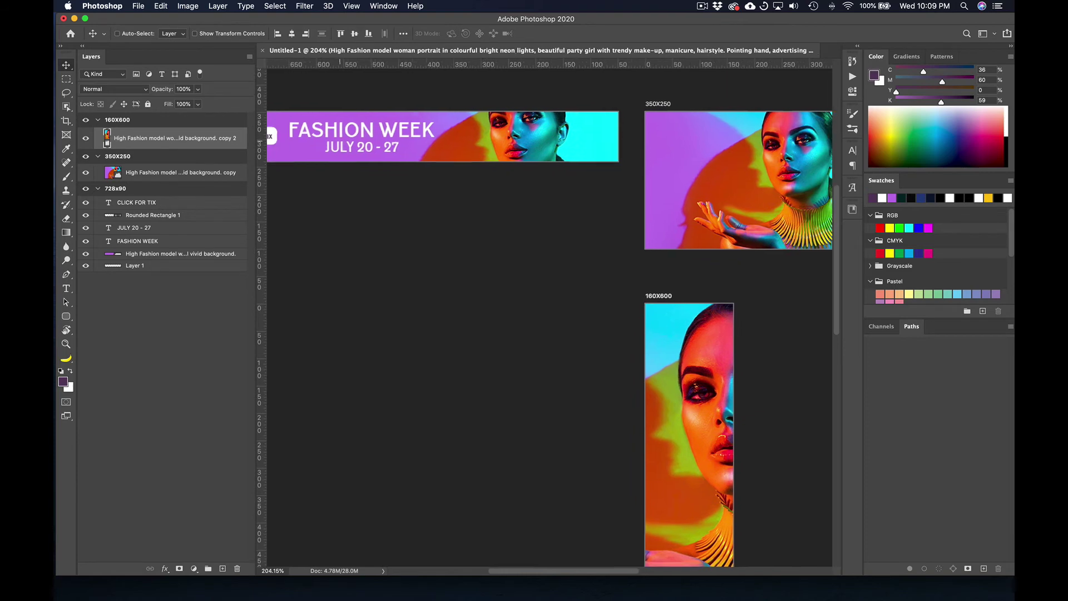
{"action": "scroll", "coordinate": [548, 316], "scroll_direction": "left", "scroll_amount": 2}
{"action": "scroll", "coordinate": [548, 316], "scroll_direction": "down", "scroll_amount": 1}
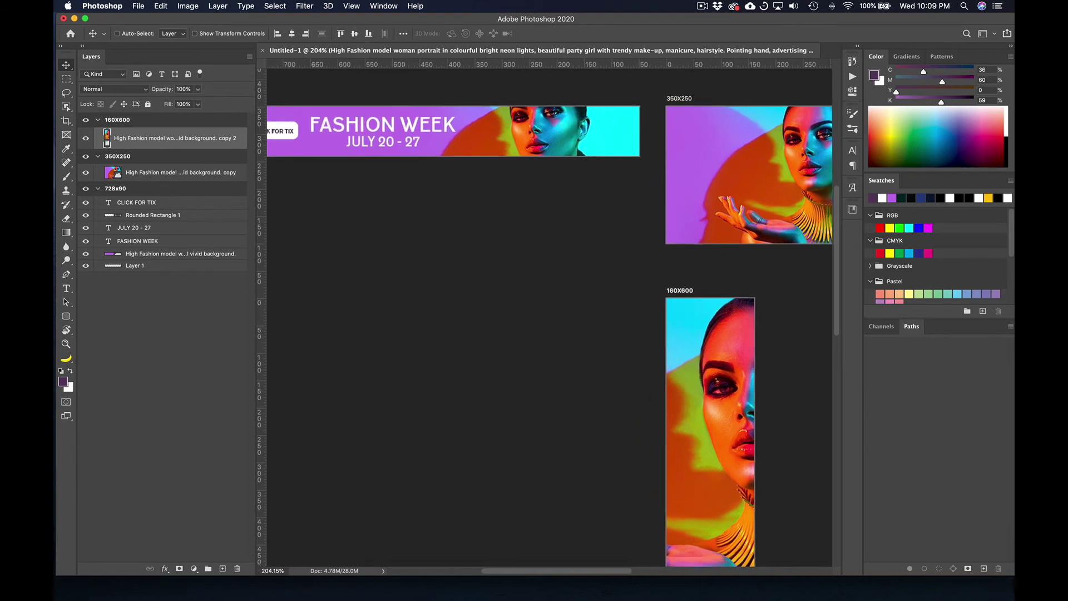
Step: Duplicate the FASHION WEEK and JULY 20 - 27 text layers from the 728x90 banner into the 350X250 artboard
{"action": "left_click", "coordinate": [137, 241]}
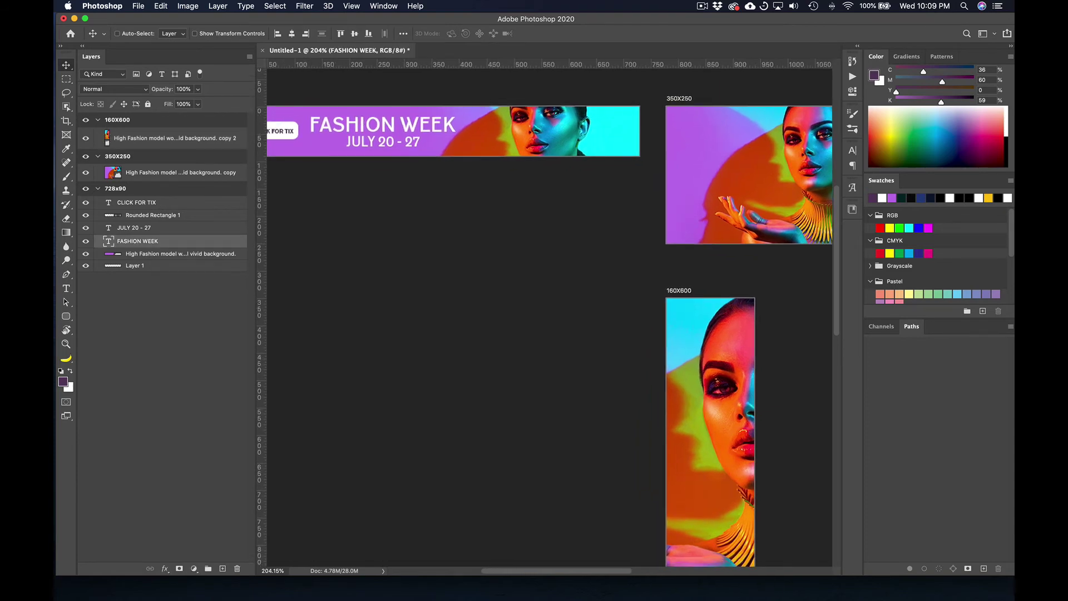
{"action": "left_click", "coordinate": [133, 227], "text": "shift"}
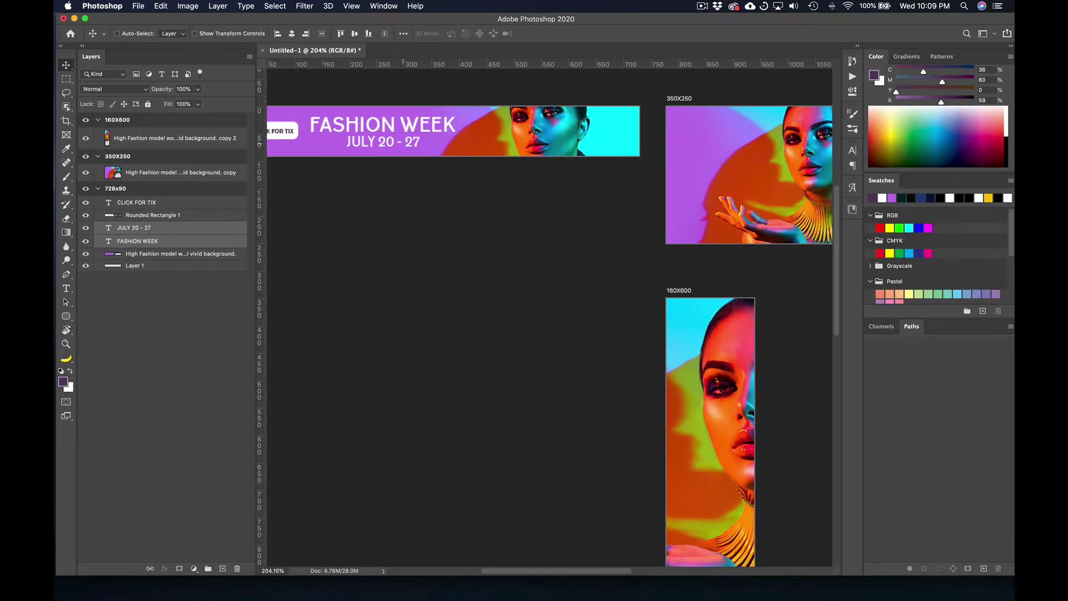
{"action": "scroll", "coordinate": [548, 316], "scroll_direction": "right", "scroll_amount": 3}
{"action": "scroll", "coordinate": [549, 316], "scroll_direction": "up", "scroll_amount": 1}
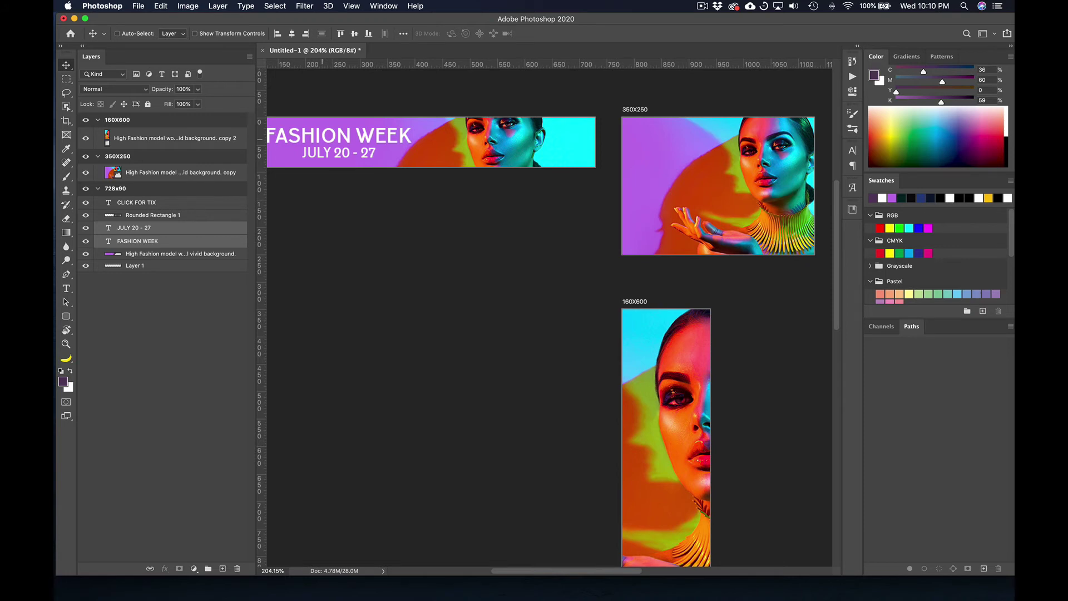
{"action": "left_click_drag", "start_coordinate": [312, 139], "coordinate": [679, 157]}
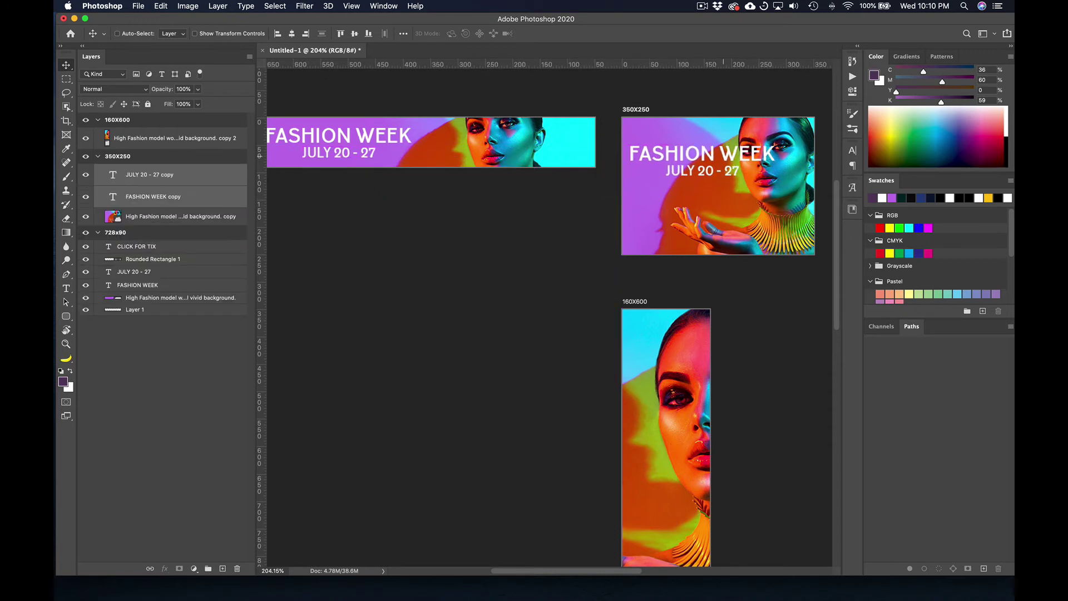
Step: Break the 350X250 headline into FASHION and WEEK on two lines, tighten their line spacing, and move it clear of the model's face
{"action": "key", "text": "t"}
{"action": "left_click", "coordinate": [694, 153]}
{"action": "key", "text": "Return"}
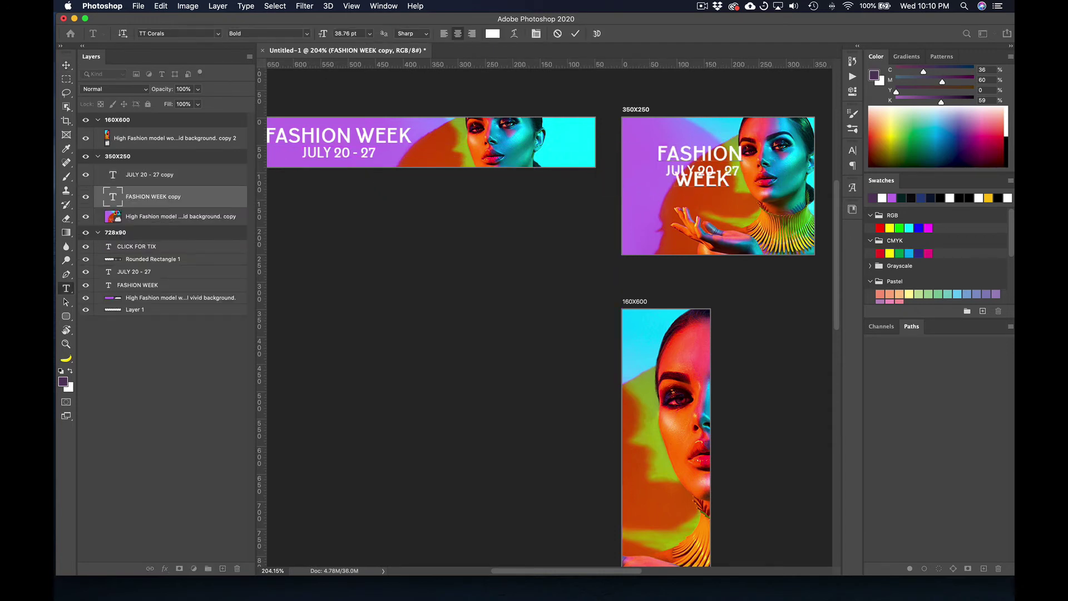
{"action": "key", "text": "ctrl+a"}
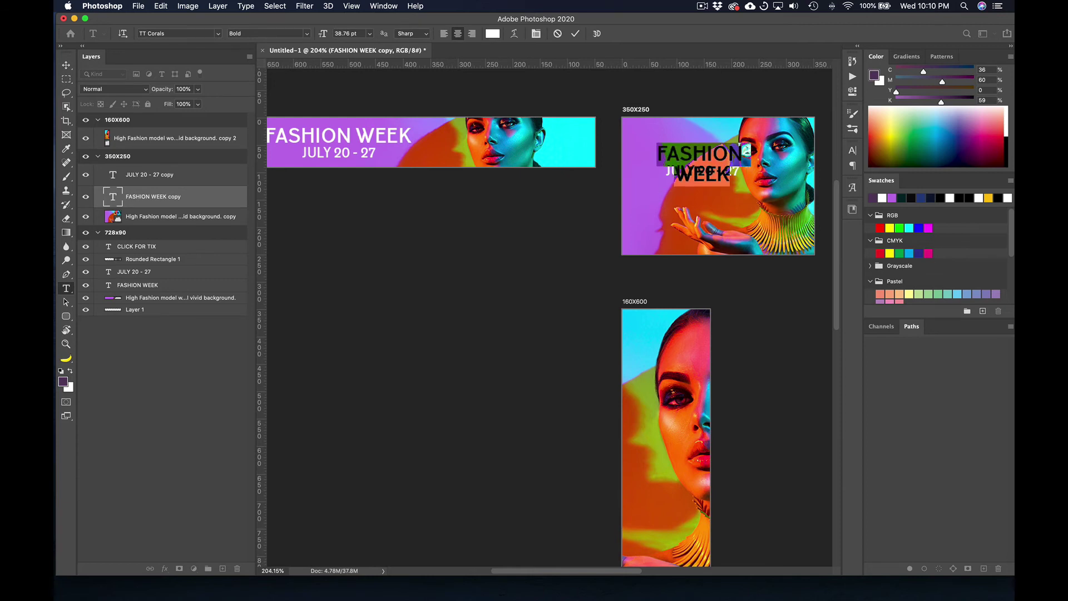
{"action": "key", "text": "ctrl+Return"}
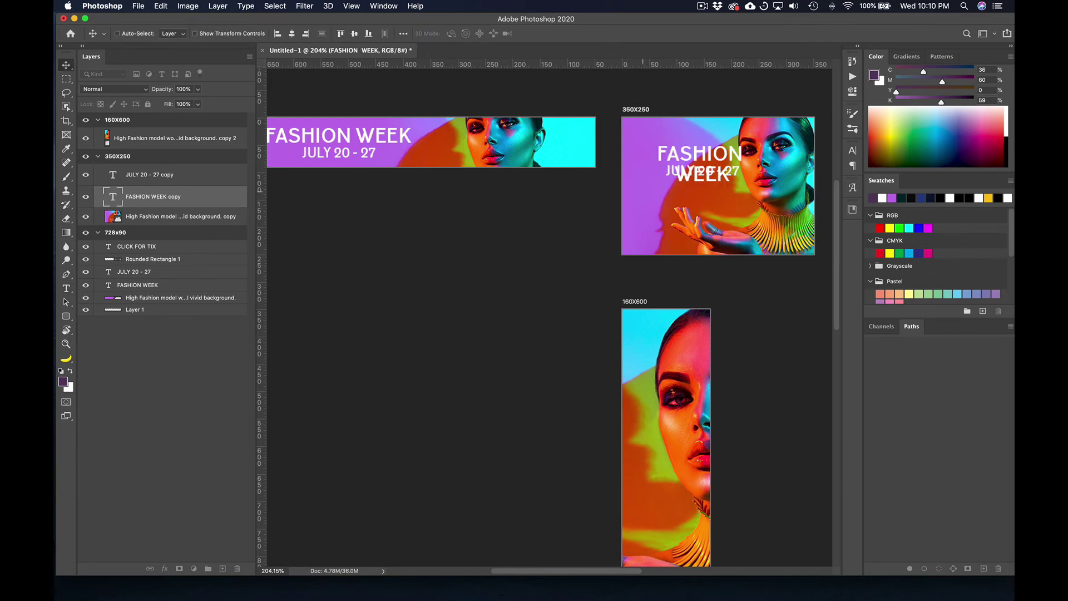
{"action": "left_click_drag", "start_coordinate": [700, 161], "coordinate": [676, 167]}
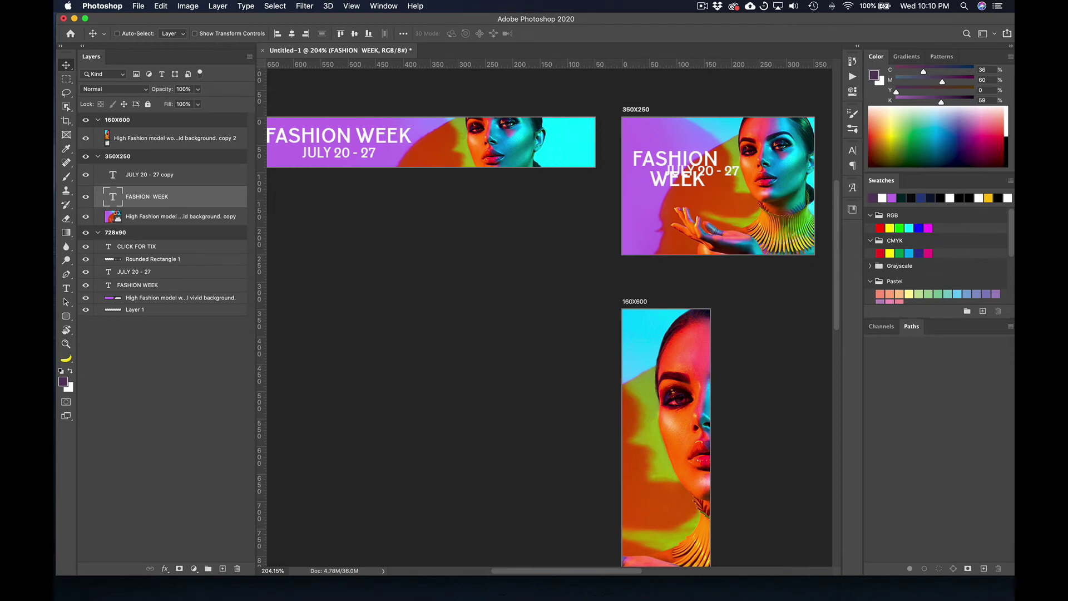
Step: Move the JULY 20 - 27 text on the 350X250 artboard directly beneath the two-line headline
{"action": "right_click", "coordinate": [730, 177]}
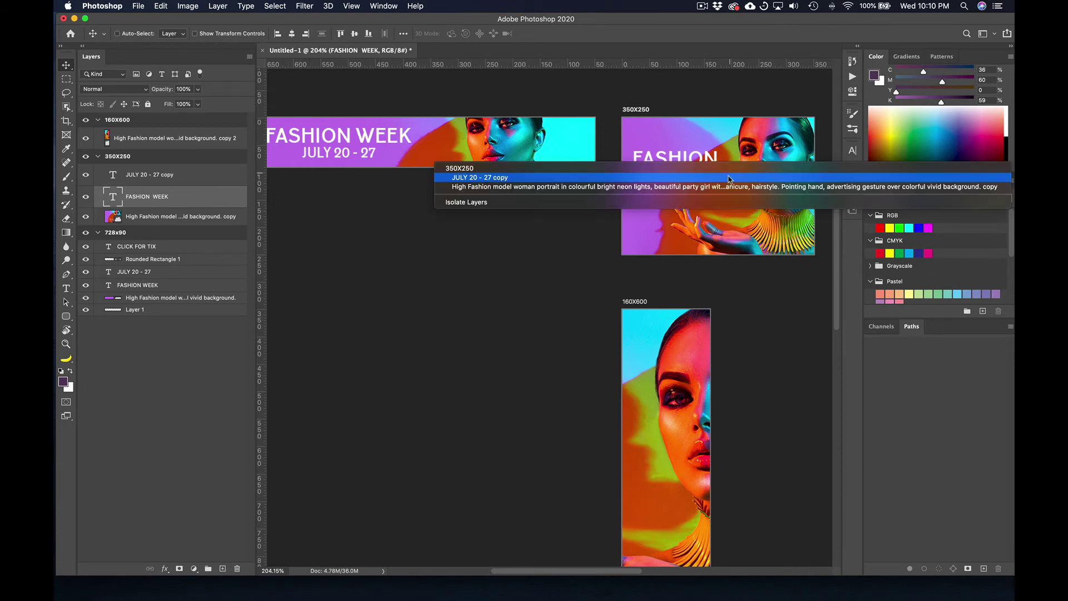
{"action": "left_click", "coordinate": [728, 178]}
{"action": "double_click", "coordinate": [722, 174]}
{"action": "key", "text": "Escape"}
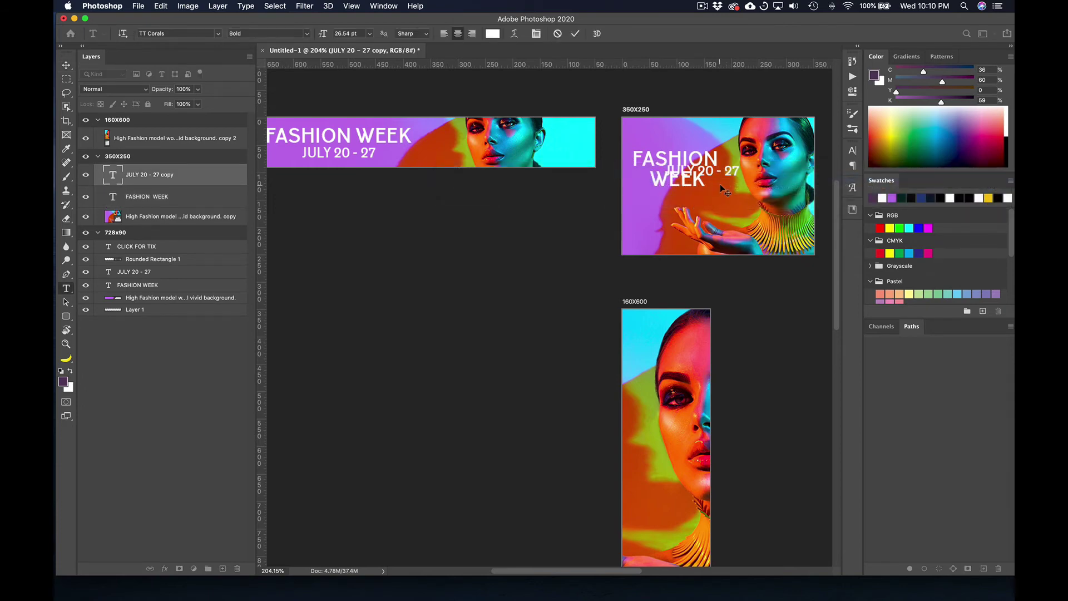
{"action": "key", "text": "v"}
{"action": "left_click_drag", "start_coordinate": [726, 176], "coordinate": [703, 201]}
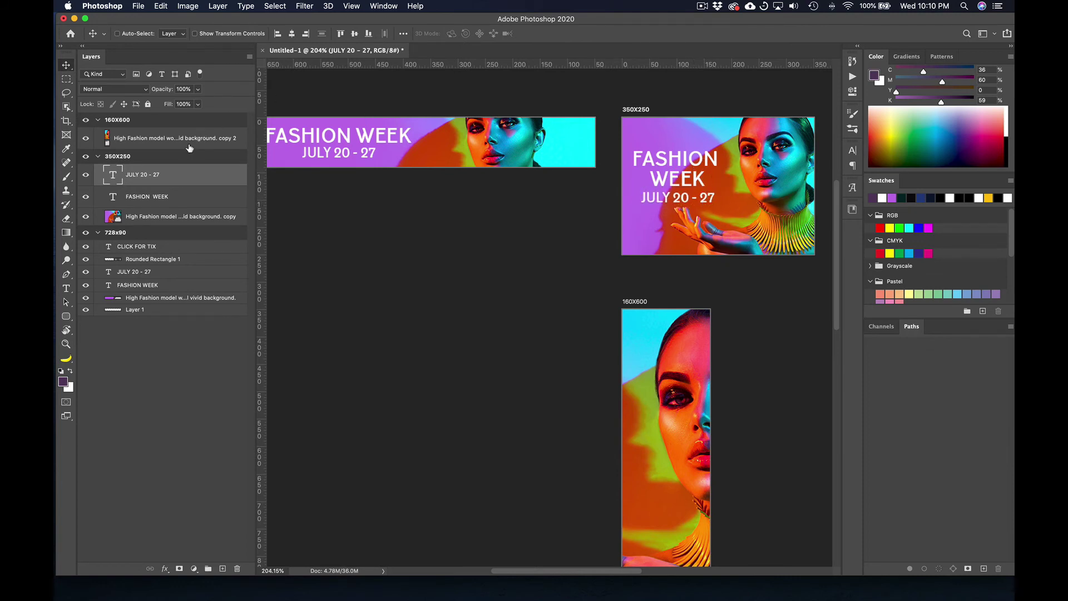
Step: Align the headline and date horizontally by their centers on the 350X250 artboard and move both up near its top edge
{"action": "left_click", "coordinate": [155, 204], "text": "shift"}
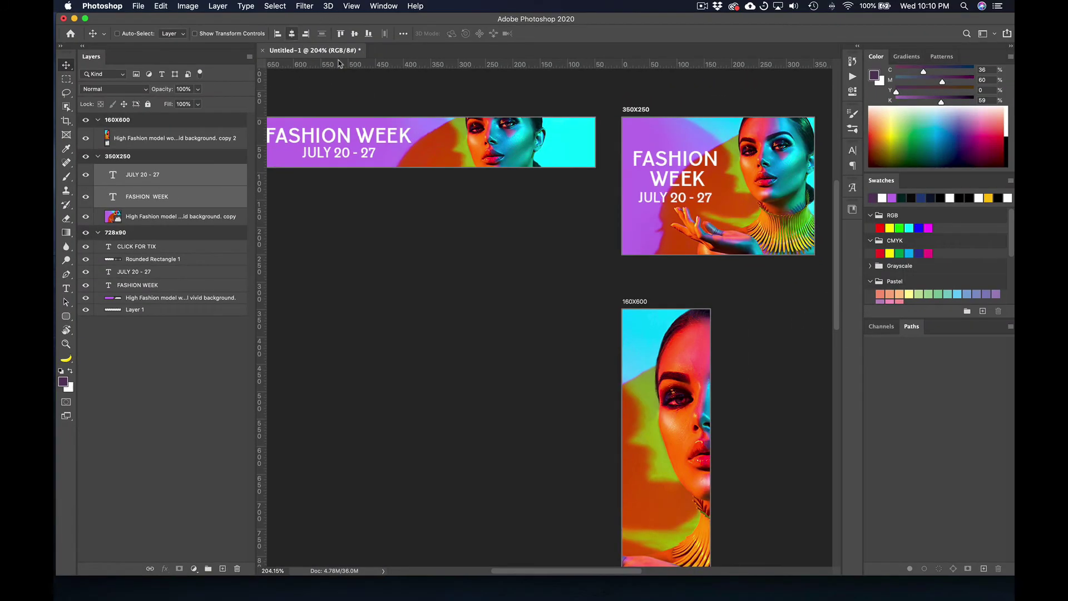
{"action": "left_click_drag", "start_coordinate": [674, 182], "coordinate": [678, 163]}
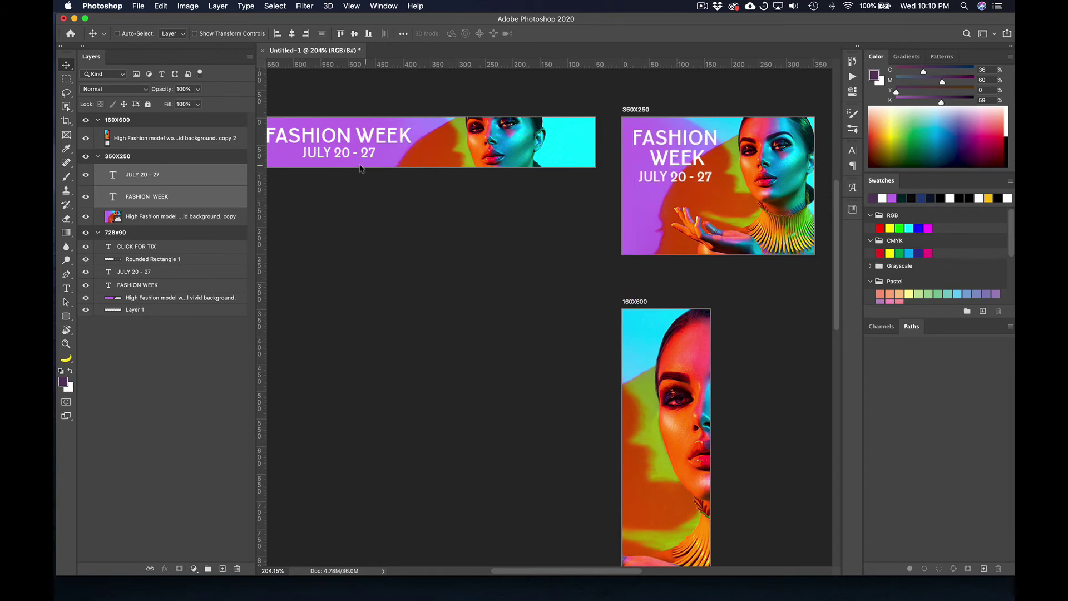
Step: Duplicate the headline and date from 350X250 into the 160X600 artboard below the model's lips, scaled down to fit its width
{"action": "scroll", "coordinate": [356, 162], "scroll_direction": "left", "scroll_amount": 10}
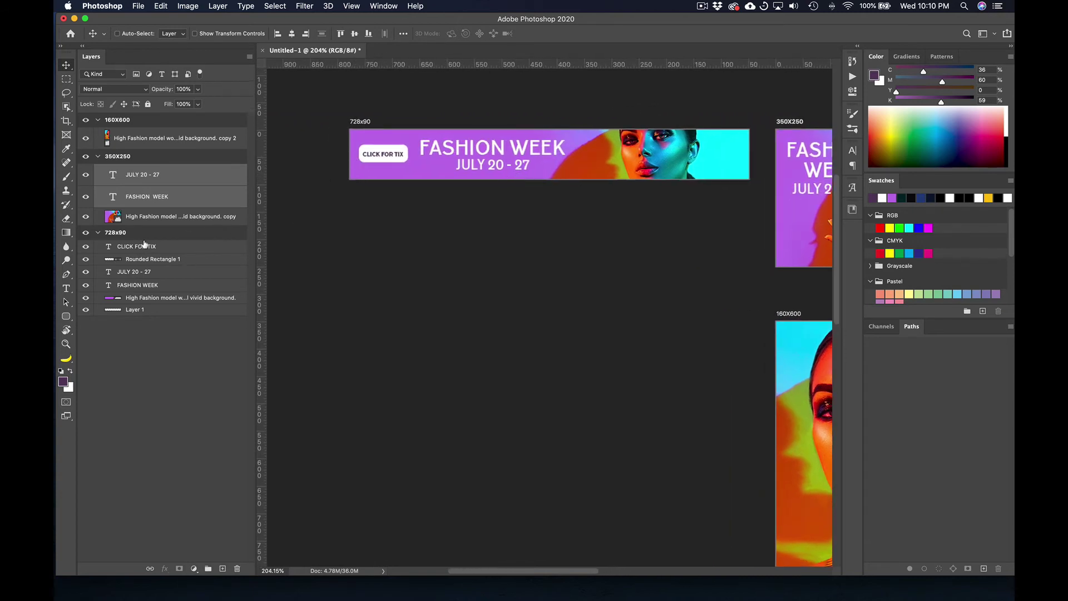
{"action": "scroll", "coordinate": [545, 231], "scroll_direction": "right", "scroll_amount": 10}
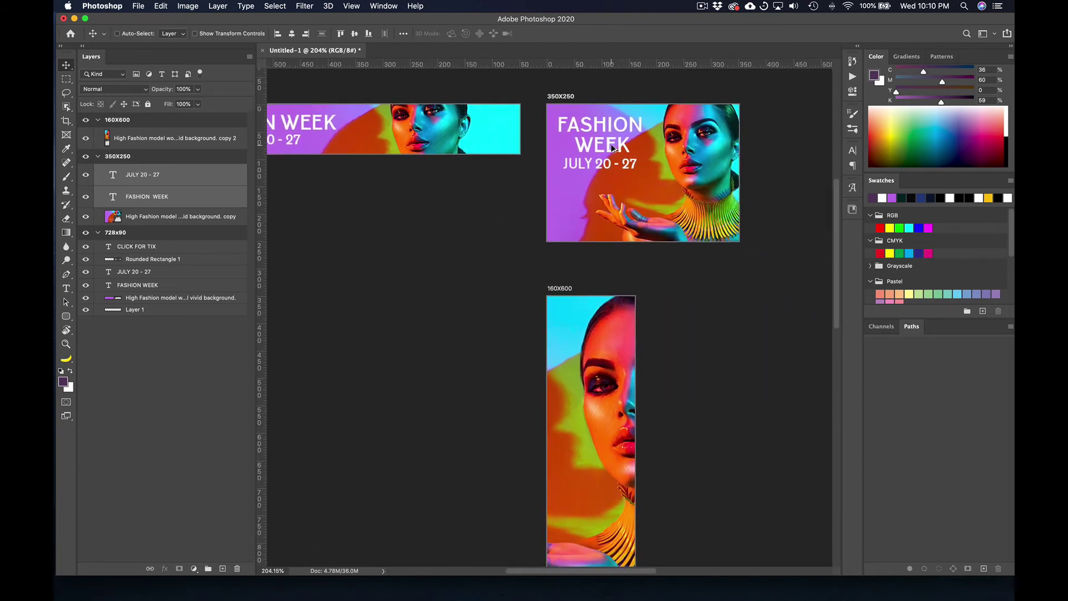
{"action": "left_click_drag", "start_coordinate": [611, 143], "coordinate": [593, 498]}
{"action": "key", "text": "ctrl+t"}
{"action": "key", "text": "Return"}
Step: Group the CLICK FOR TIX text and rounded rectangle layers of the 728x90 banner and name the group BUTTON
{"action": "left_click_drag", "start_coordinate": [362, 253], "coordinate": [530, 362]}
{"action": "left_click", "coordinate": [189, 292]}
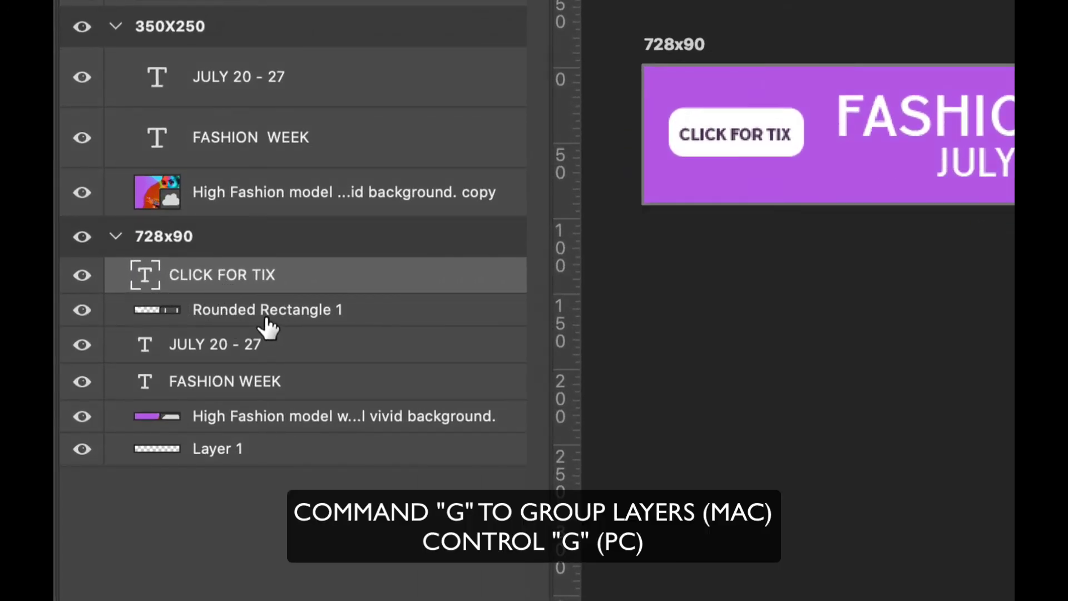
{"action": "left_click", "coordinate": [315, 317], "text": "shift"}
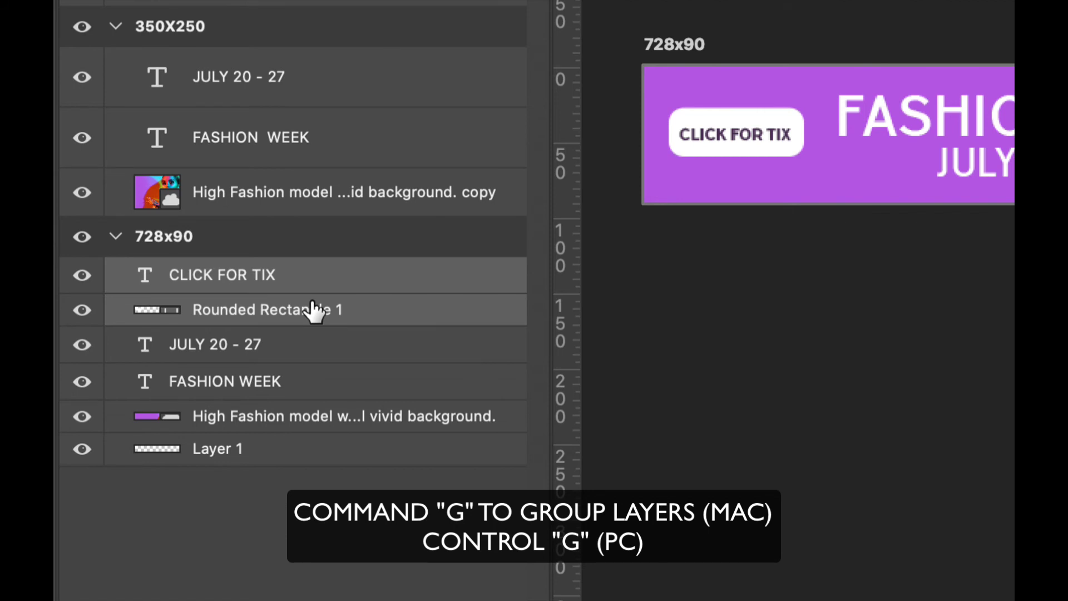
{"action": "key", "text": "super+g"}
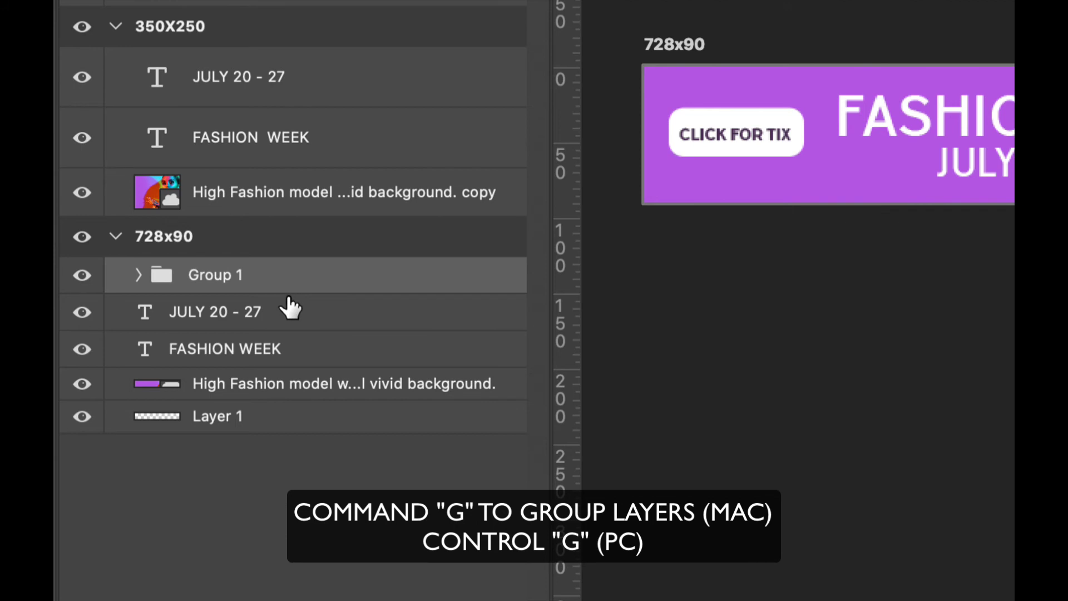
{"action": "double_click", "coordinate": [229, 275]}
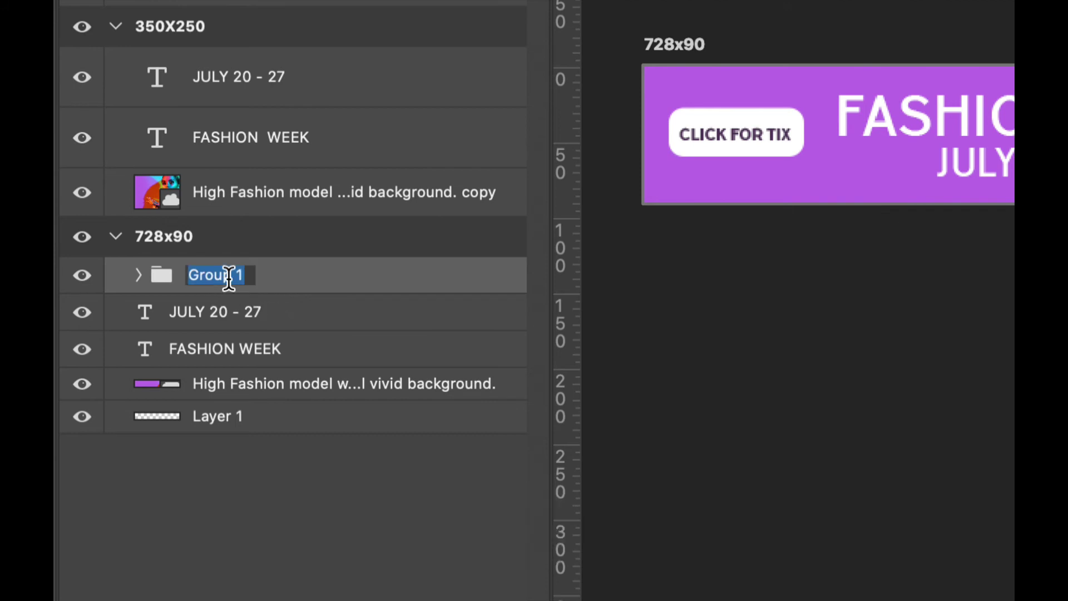
{"action": "type", "text": "BUTTON"}
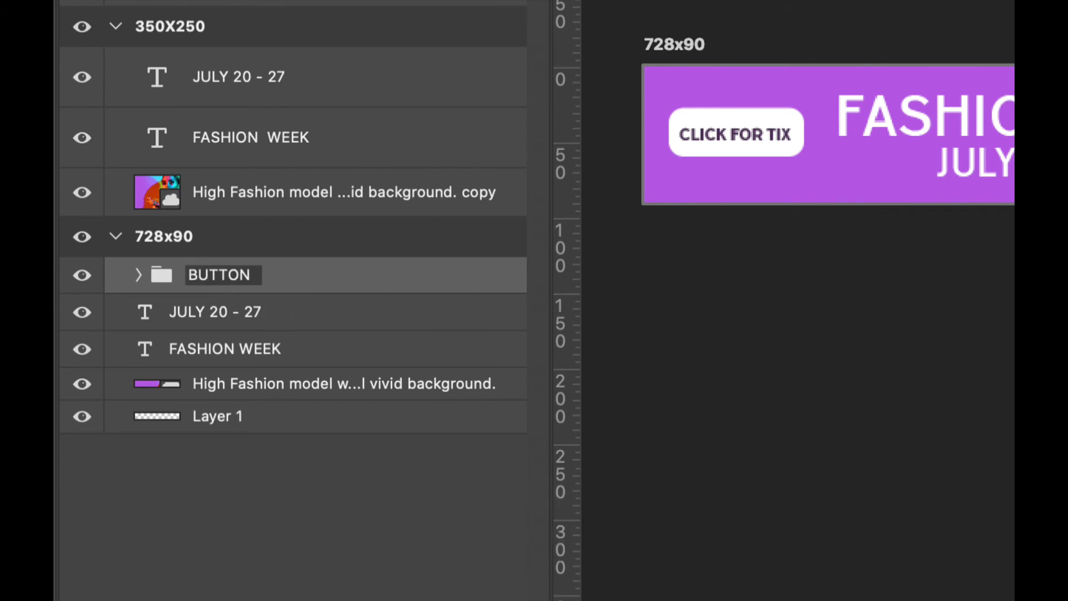
{"action": "key", "text": "Return"}
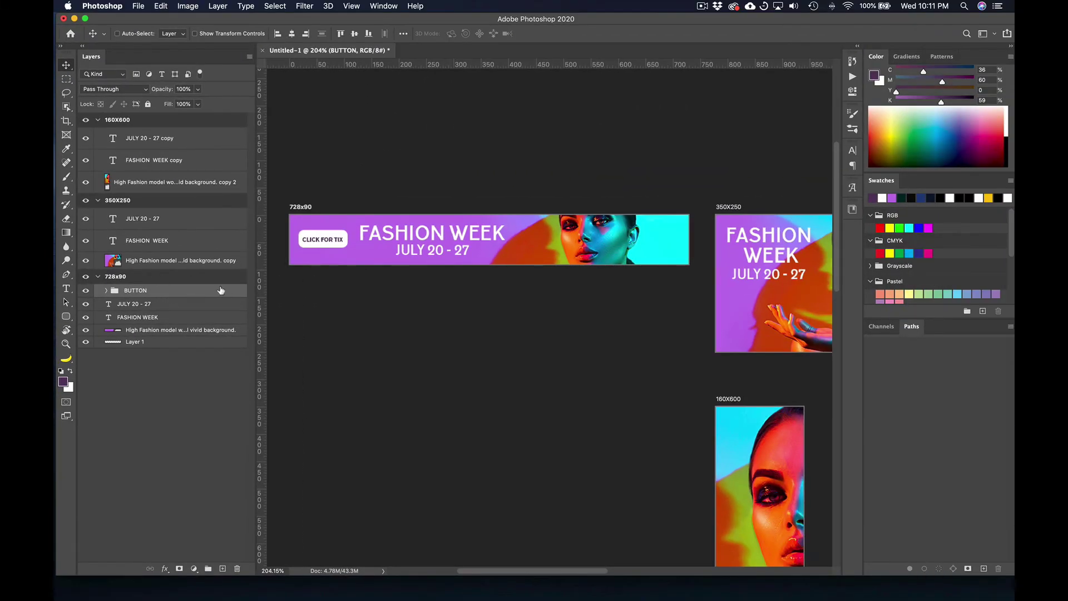
Step: Duplicate the BUTTON group under the date on the 350X250 artboard and centered near the bottom of the 160X600 artboard
{"action": "left_click_drag", "start_coordinate": [325, 242], "coordinate": [539, 118]}
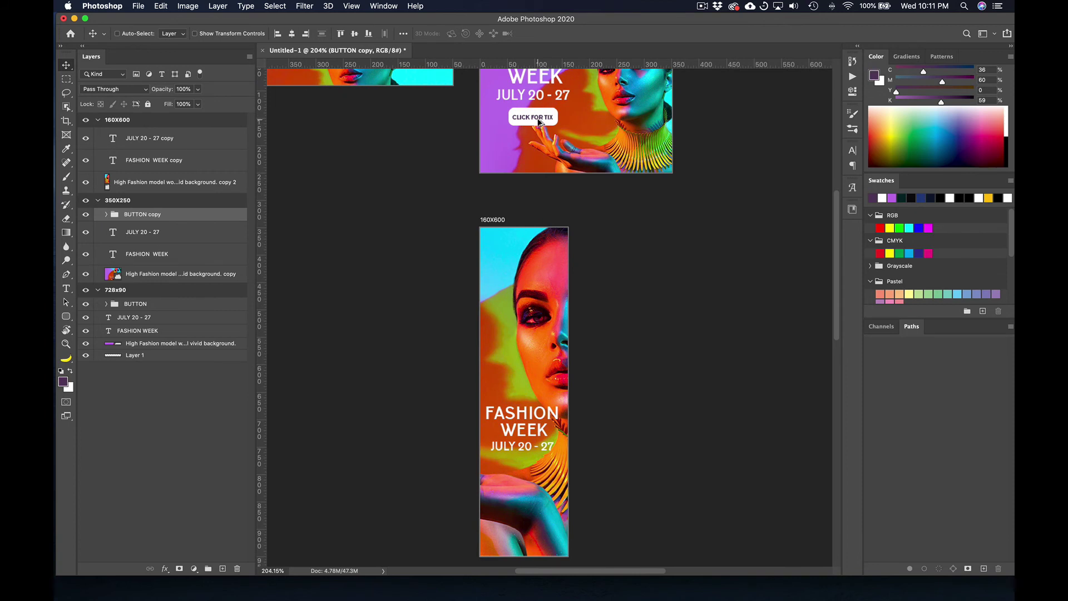
{"action": "left_click_drag", "start_coordinate": [539, 121], "coordinate": [528, 536]}
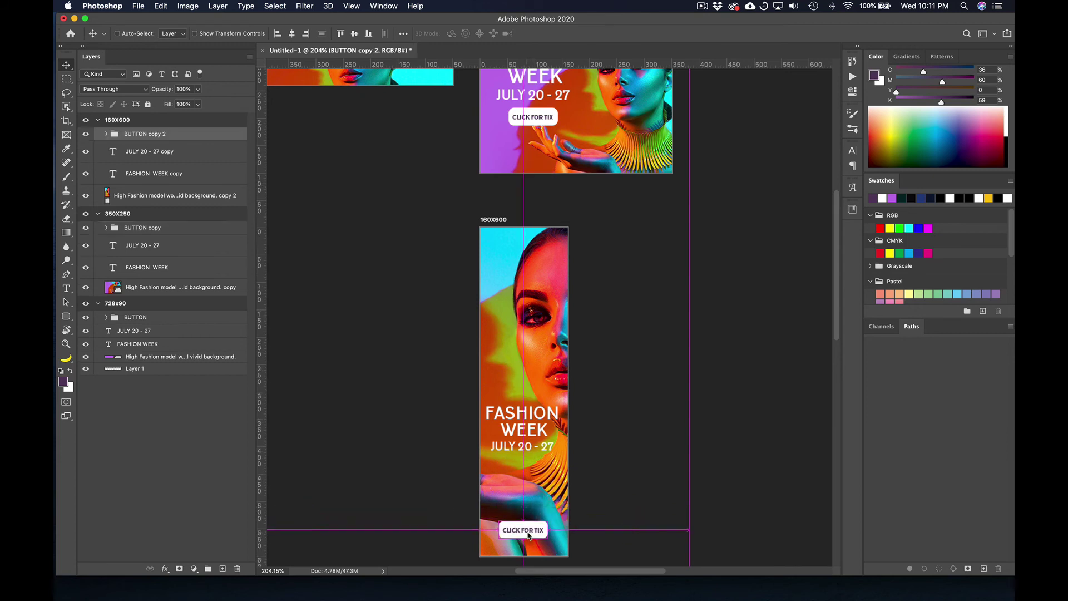
Step: Collapse the layer contents of the 160X600, 350X250 and 728x90 artboards
{"action": "scroll", "coordinate": [535, 304], "scroll_direction": "up", "scroll_amount": 3}
{"action": "scroll", "coordinate": [535, 305], "scroll_direction": "left", "scroll_amount": 2}
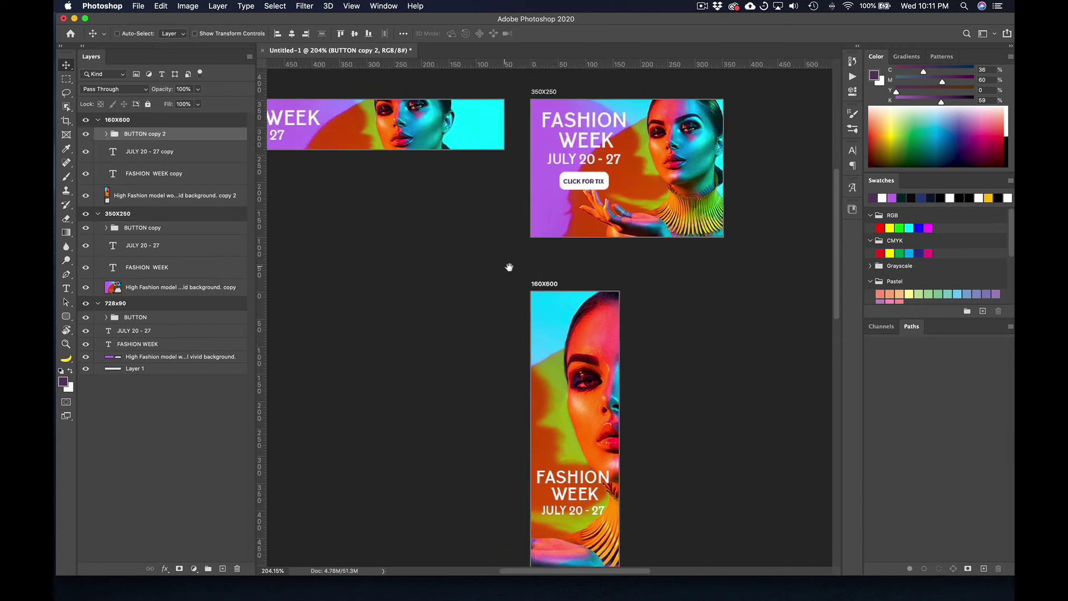
{"action": "left_click_drag", "start_coordinate": [508, 267], "coordinate": [606, 266]}
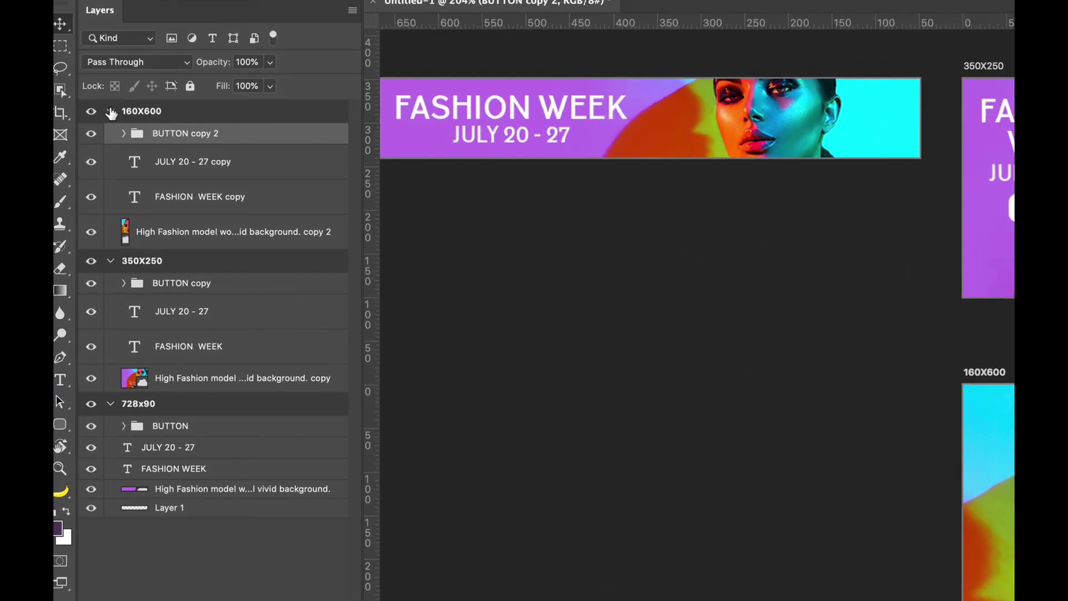
{"action": "left_click", "coordinate": [98, 120]}
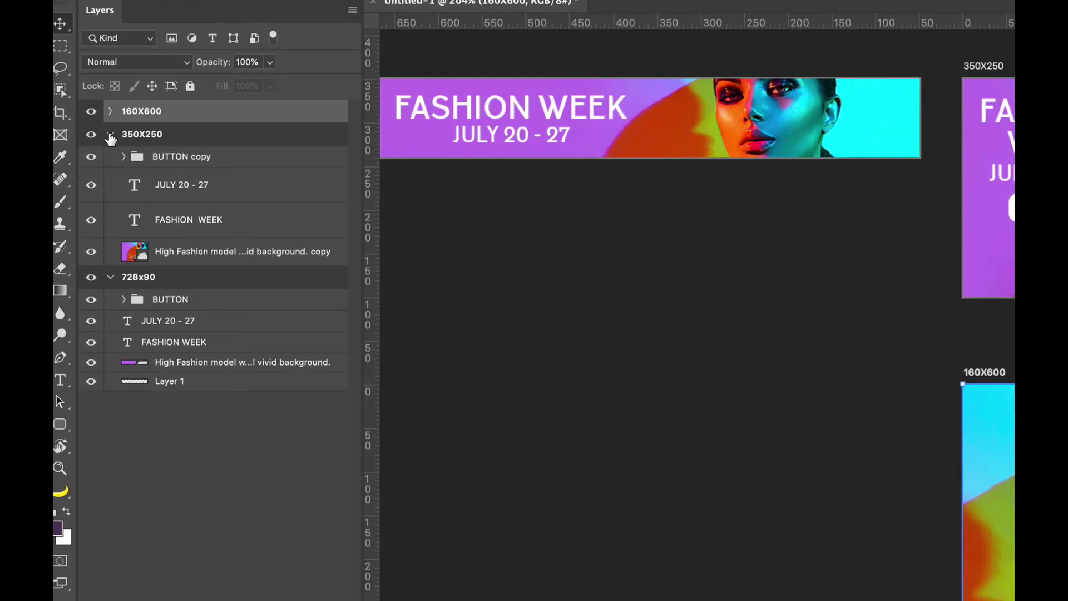
{"action": "left_click", "coordinate": [110, 134]}
{"action": "left_click", "coordinate": [110, 157]}
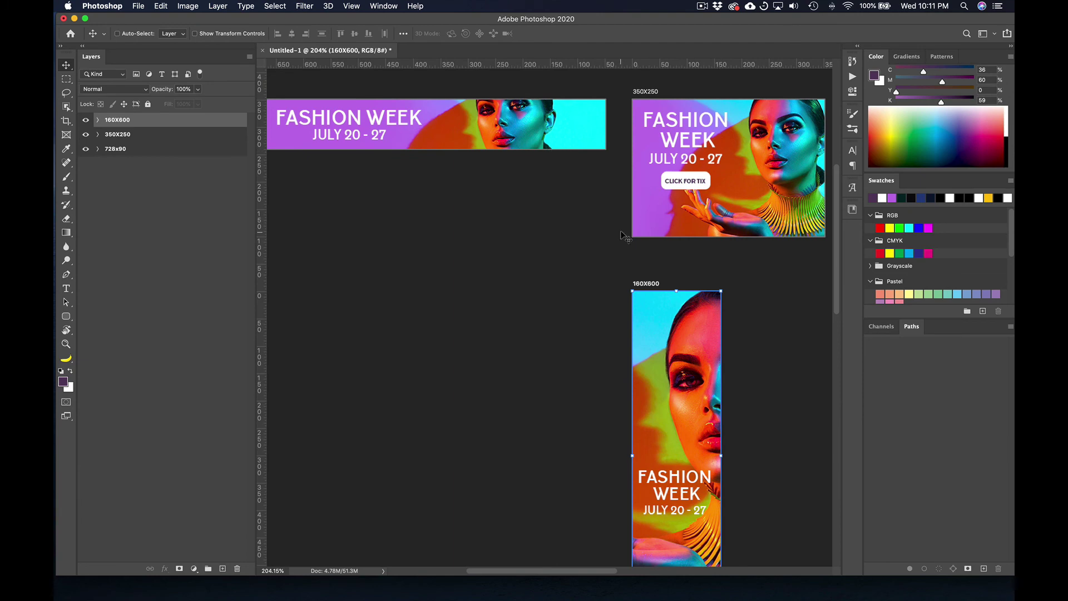
Step: Open Export As for the artboards and preview the 350X250, 728x90 and 160X600 banners
{"action": "left_click", "coordinate": [137, 6]}
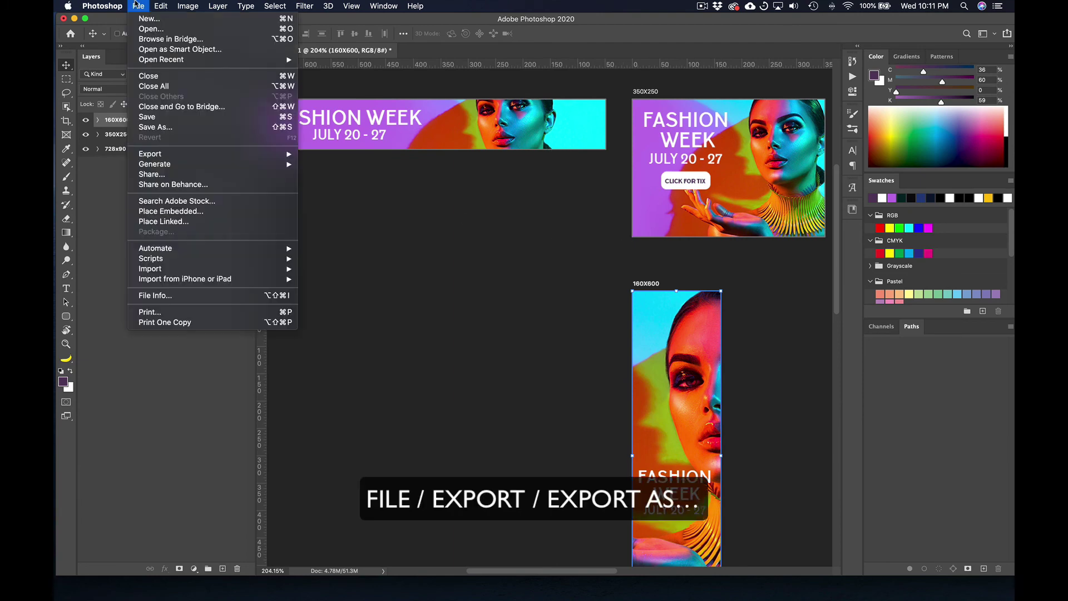
{"action": "mouse_move", "coordinate": [203, 156]}
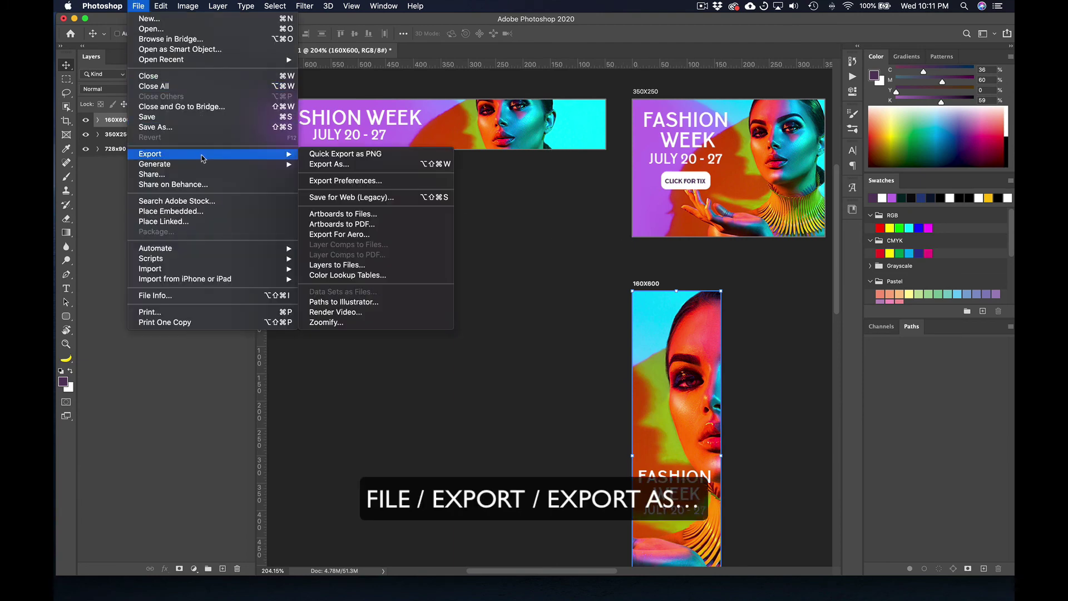
{"action": "left_click", "coordinate": [341, 166]}
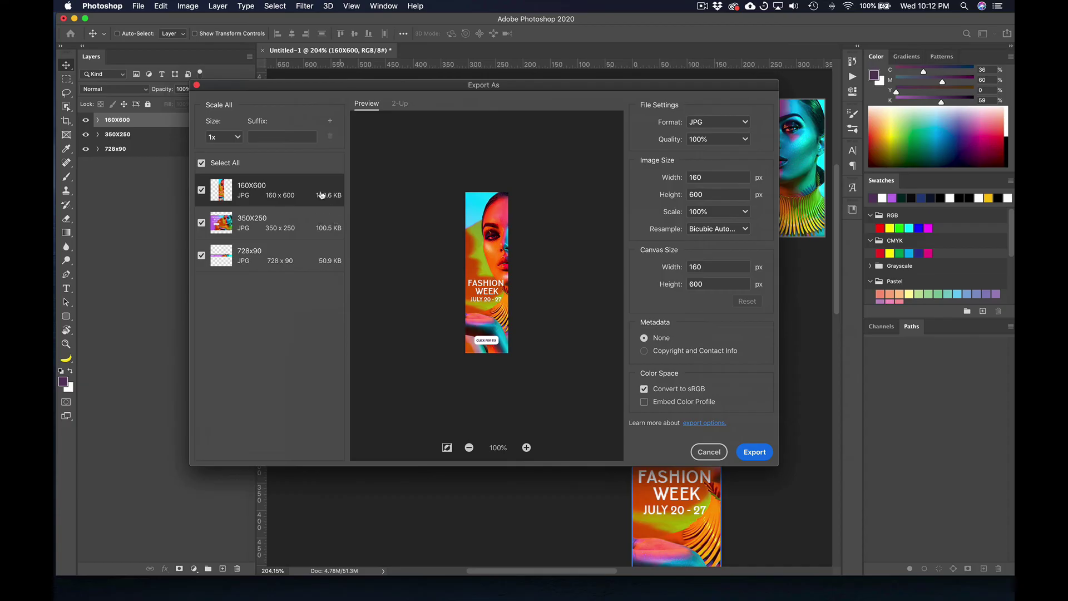
{"action": "left_click", "coordinate": [301, 225]}
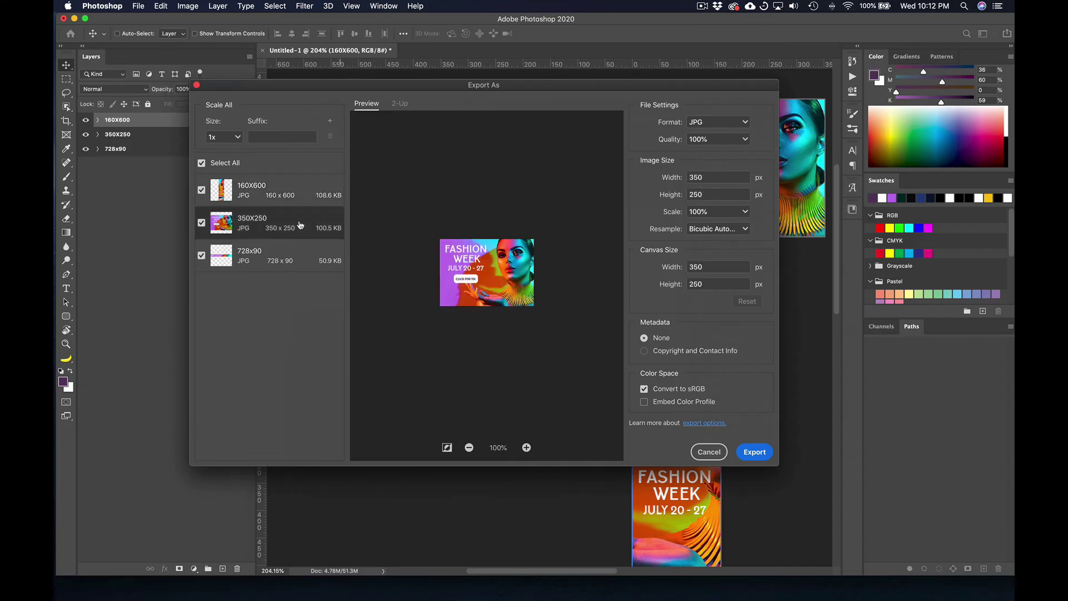
{"action": "left_click", "coordinate": [296, 259]}
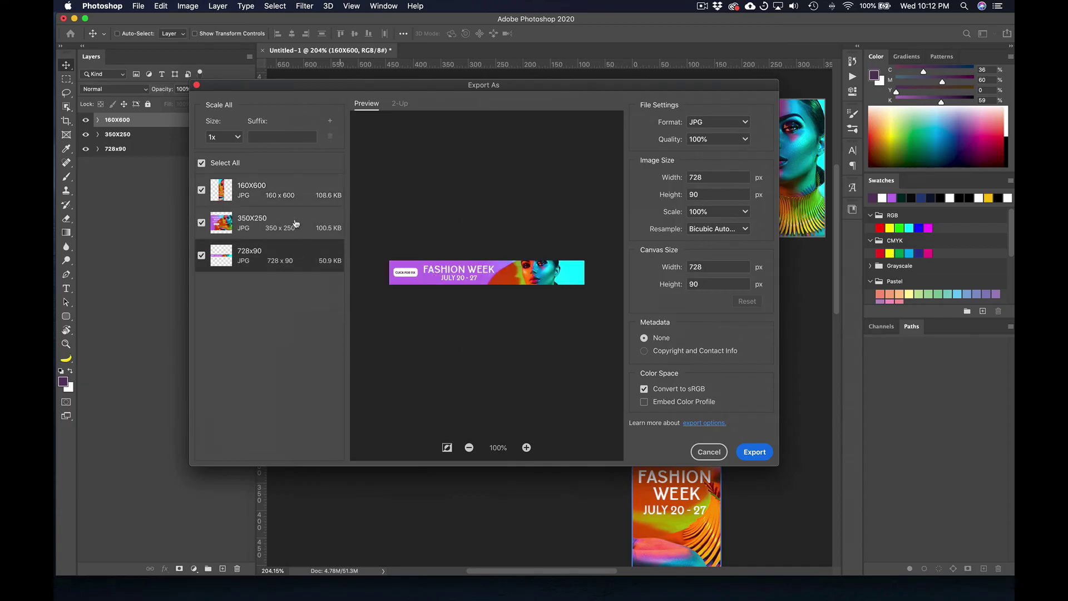
{"action": "left_click", "coordinate": [296, 224]}
{"action": "left_click", "coordinate": [299, 194]}
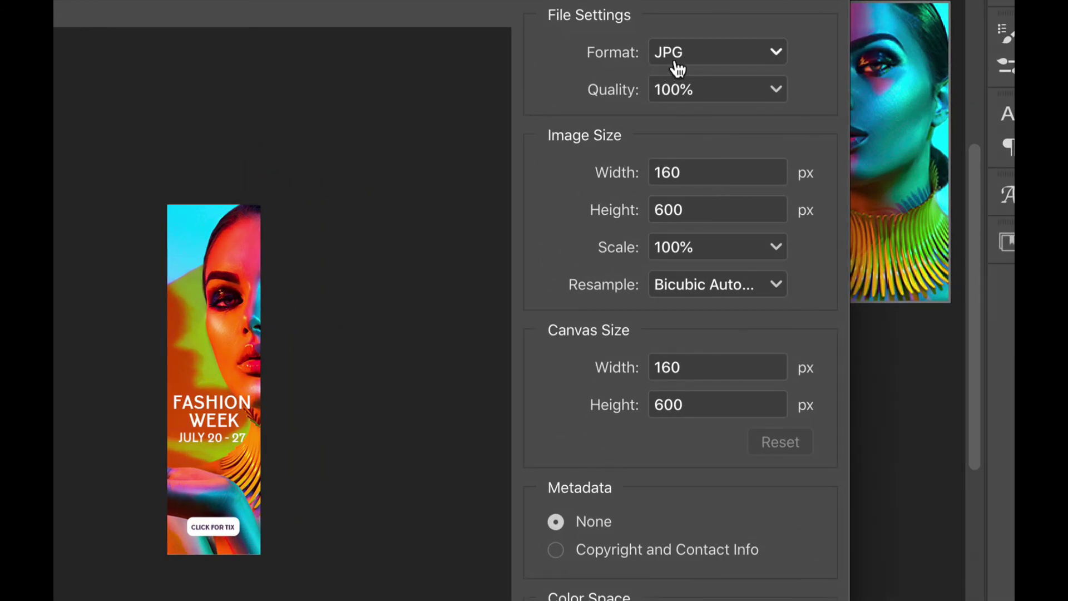
Step: Choose JPG as the export format for the 160X600 banner
{"action": "left_click", "coordinate": [678, 67]}
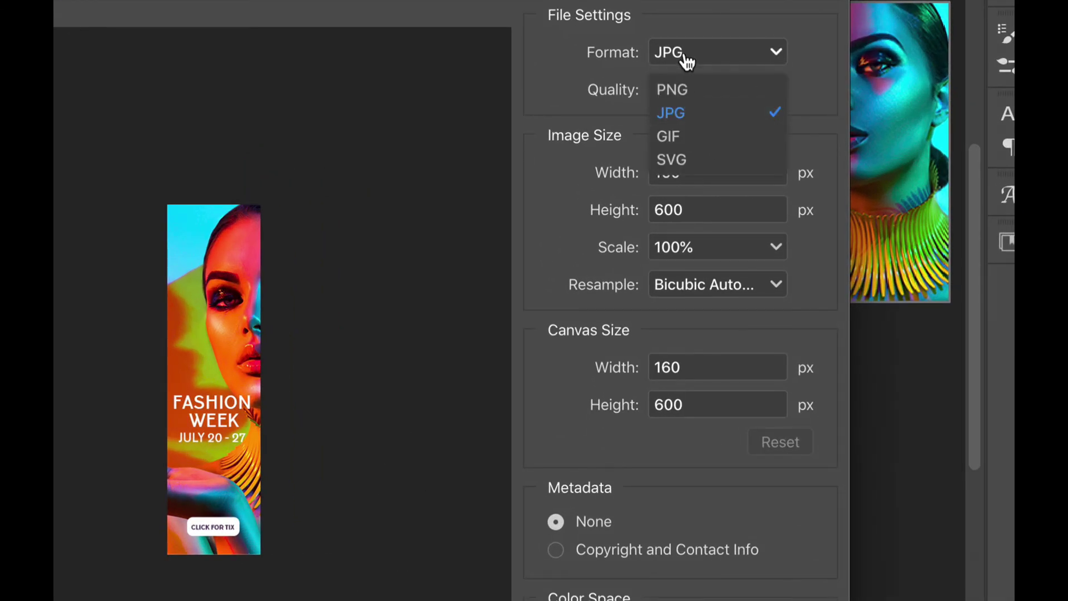
{"action": "left_click", "coordinate": [678, 114]}
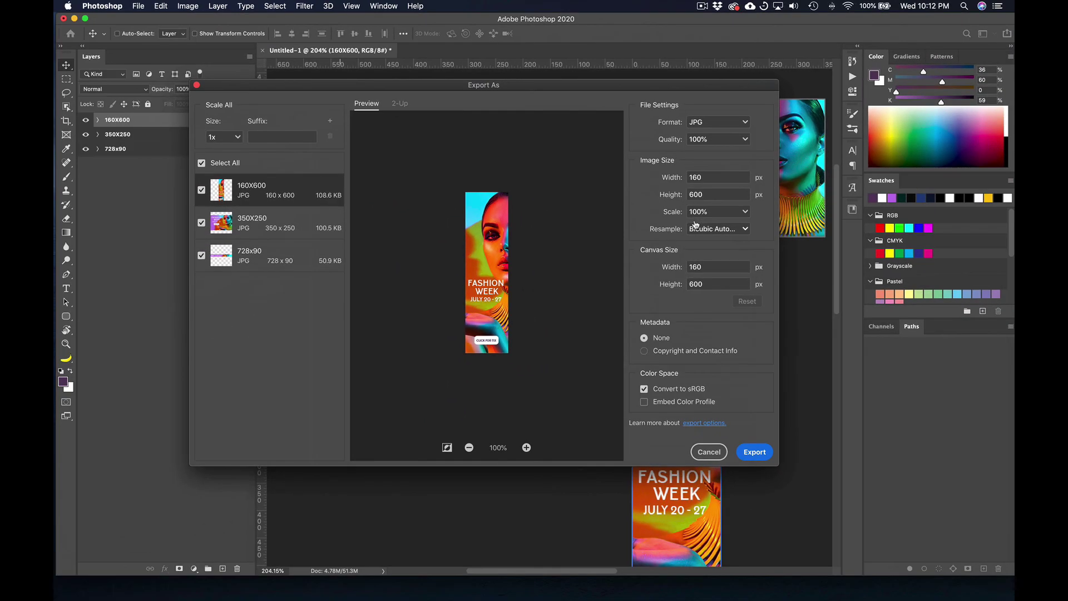
Step: Export all three artboards as JPG files into a new Desktop folder named TEST 2
{"action": "left_click", "coordinate": [755, 452]}
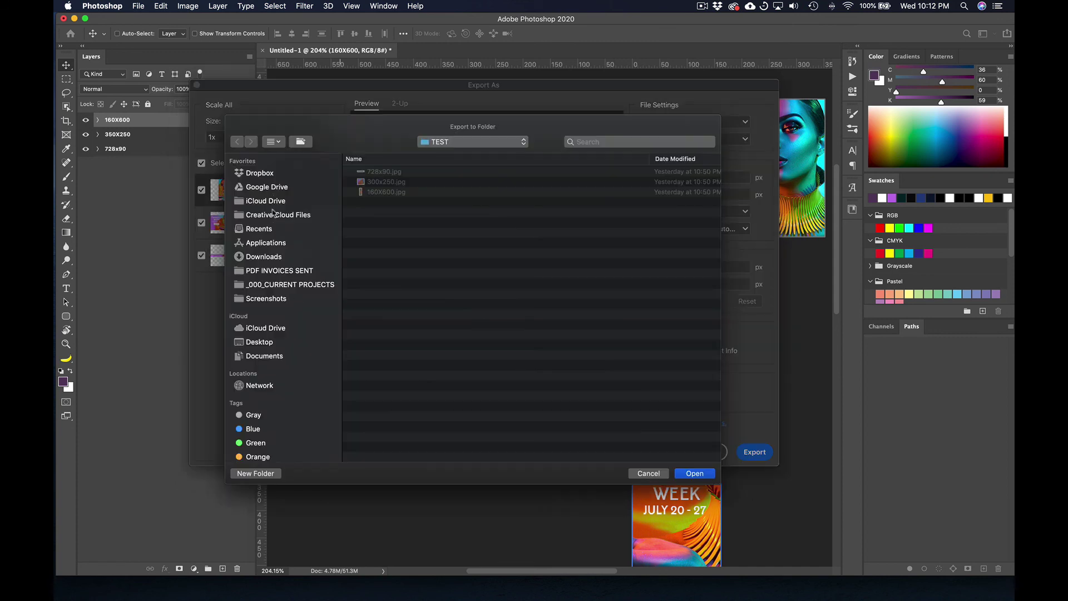
{"action": "left_click", "coordinate": [268, 342]}
{"action": "left_click", "coordinate": [265, 476]}
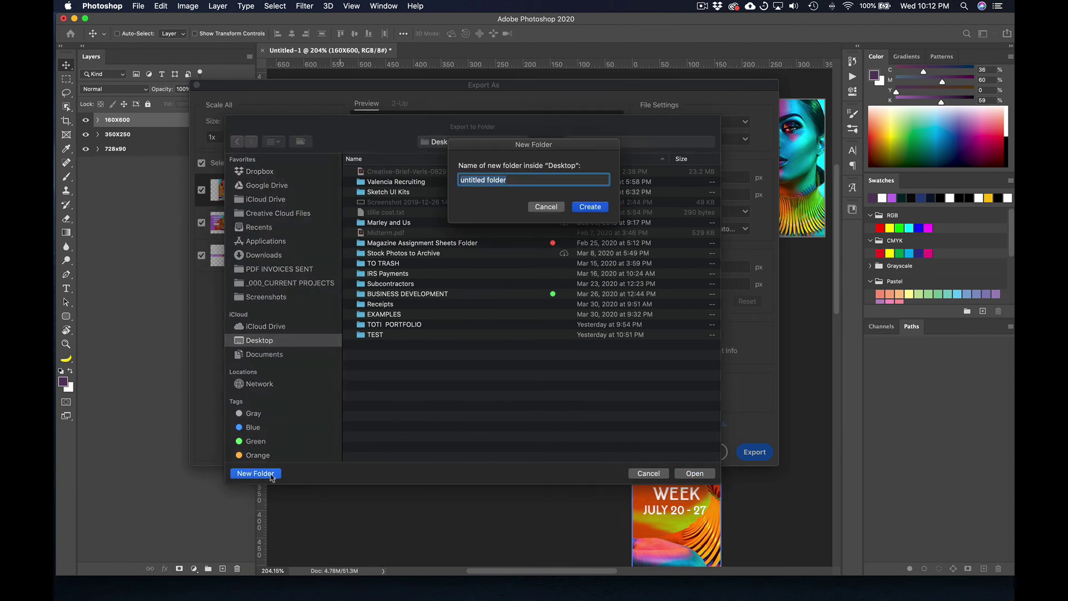
{"action": "type", "text": "TEST 2"}
{"action": "key", "text": "Return"}
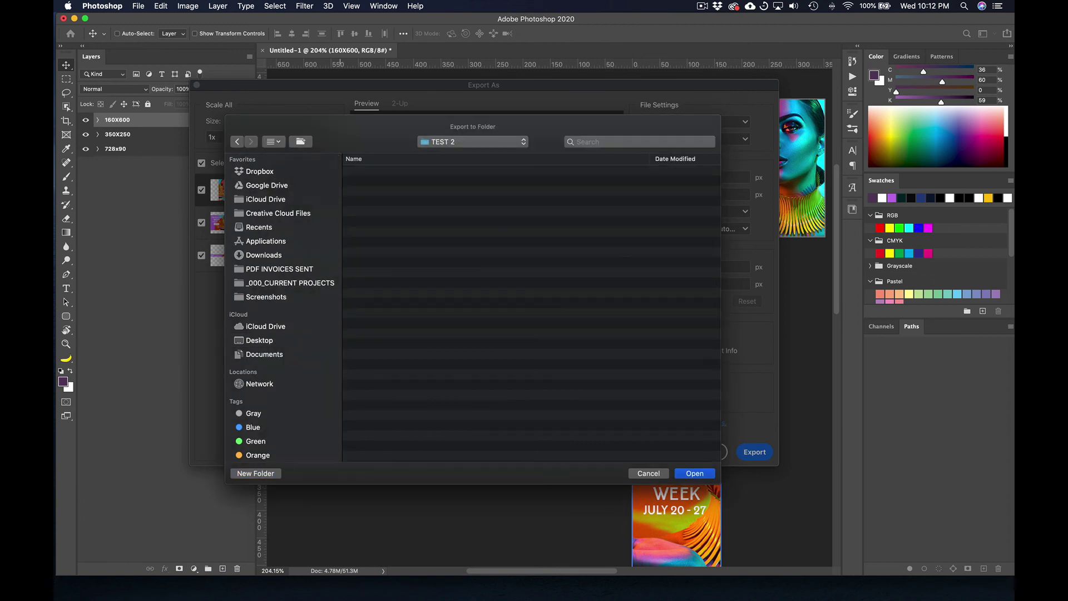
{"action": "left_click", "coordinate": [695, 473]}
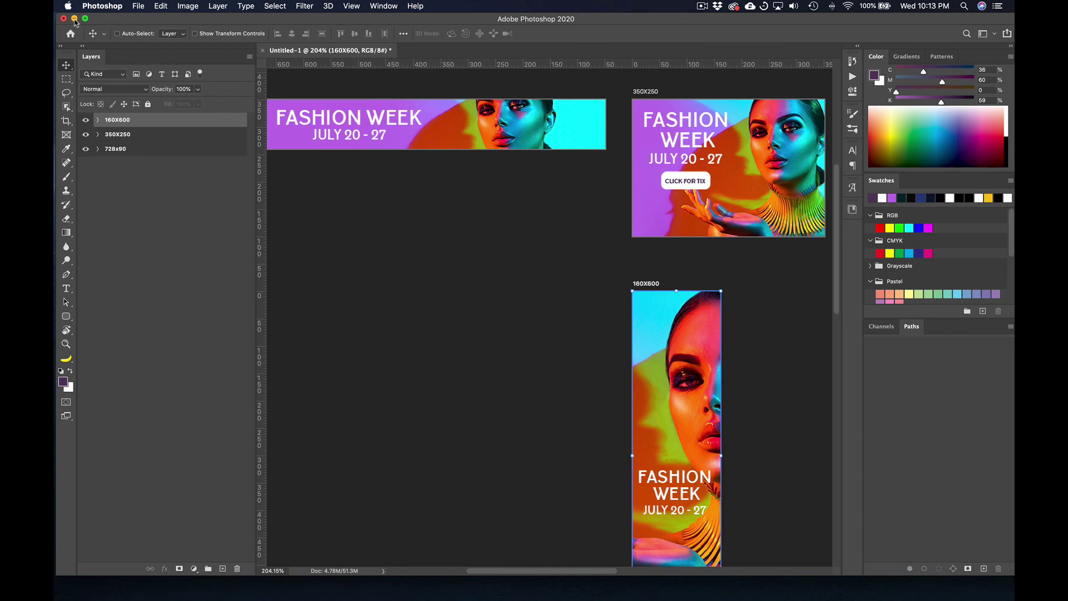
Step: Switch to the TEST 2 folder on the desktop and preview 728x90.jpg, 350X250.jpg and 160X600.jpg
{"action": "left_click", "coordinate": [74, 19]}
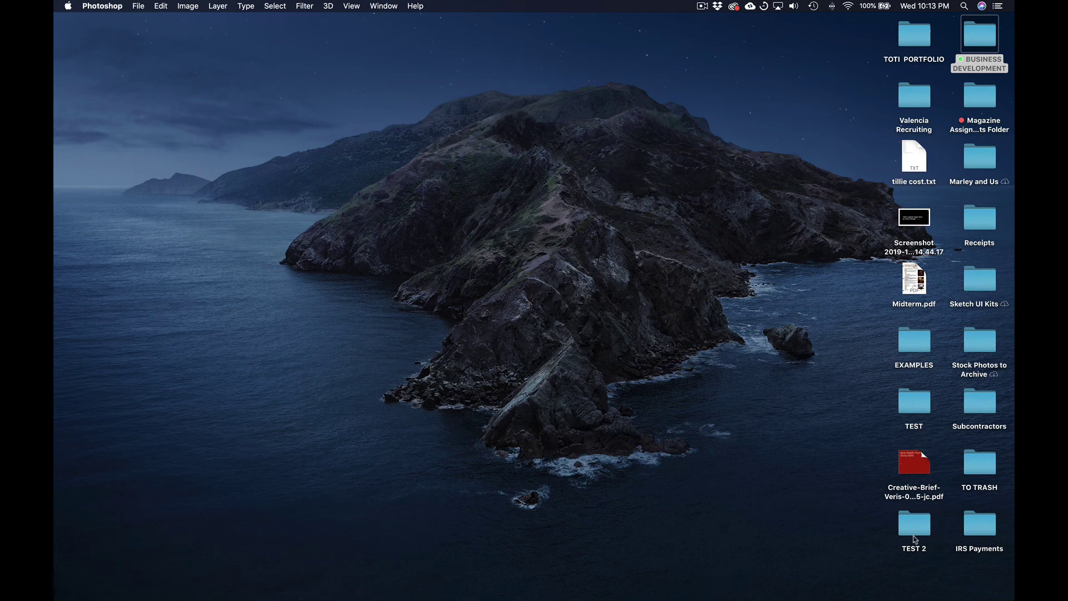
{"action": "double_click", "coordinate": [915, 529]}
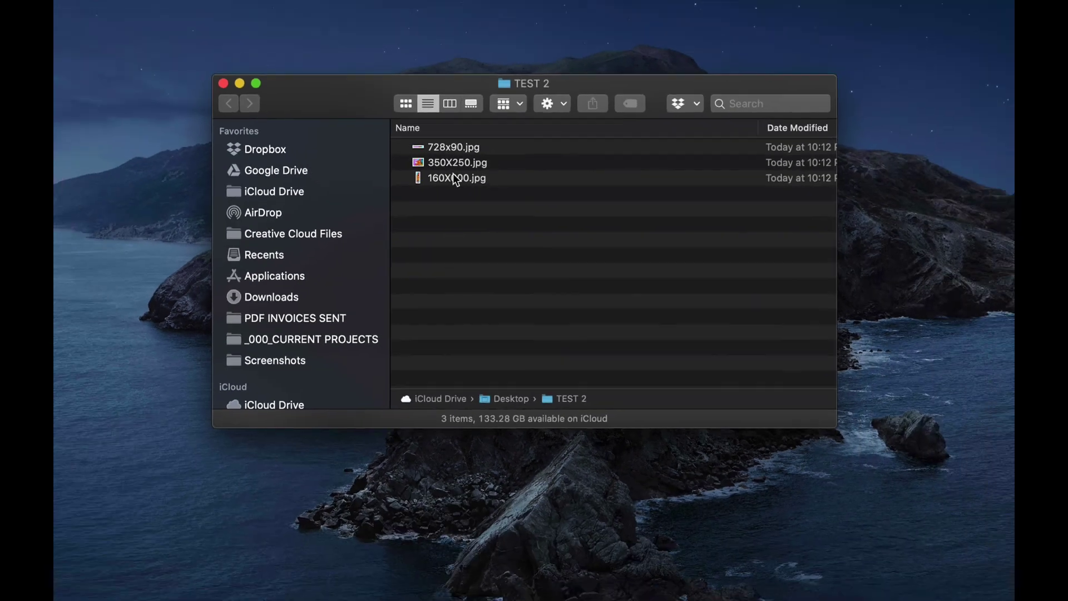
{"action": "key", "text": "Down"}
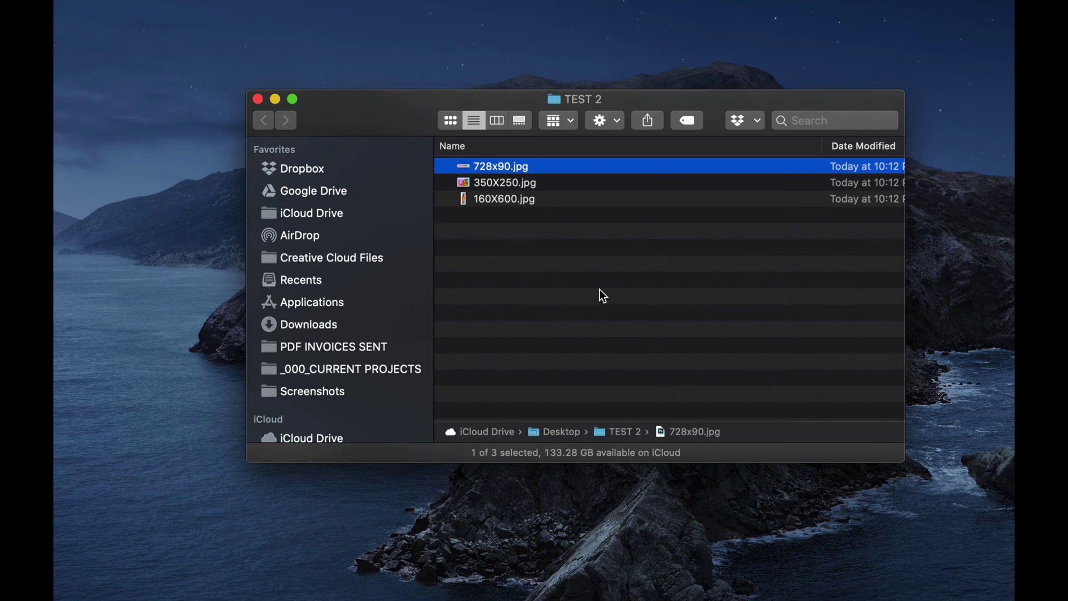
{"action": "key", "text": "space"}
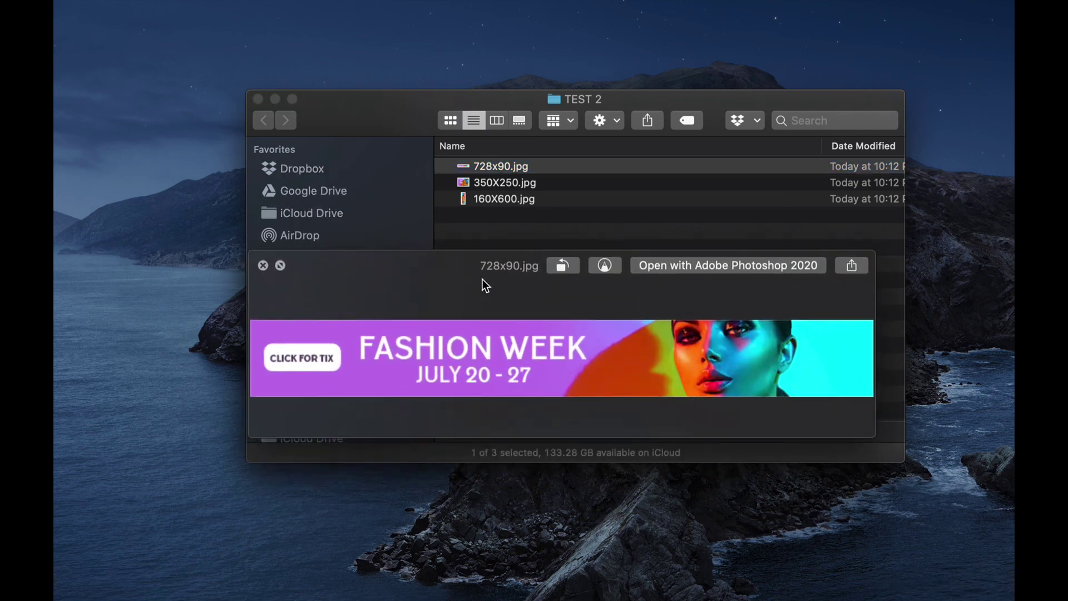
{"action": "key", "text": "Down"}
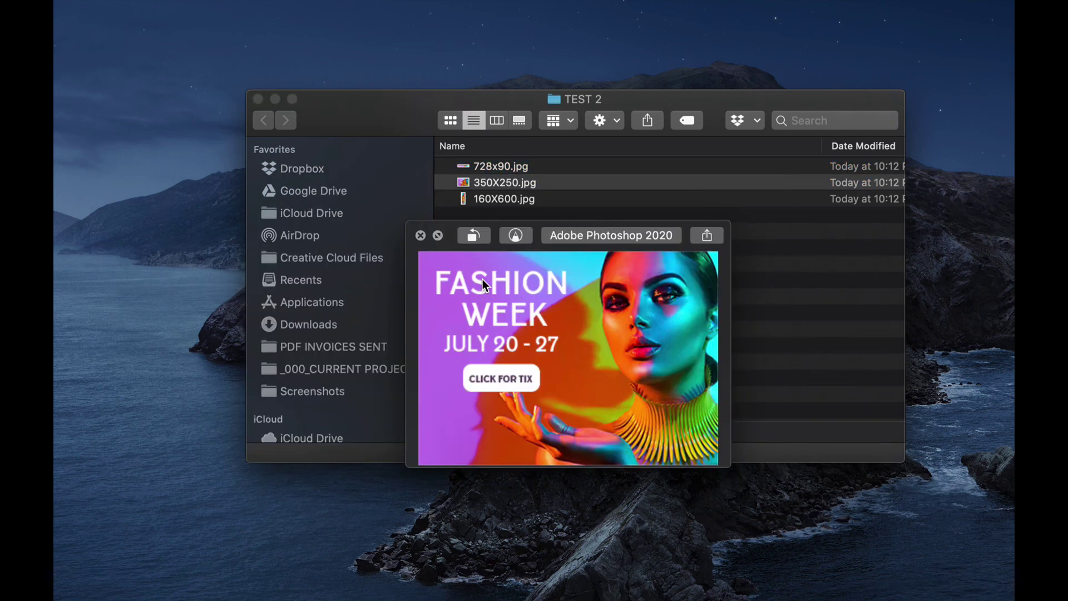
{"action": "key", "text": "Down"}
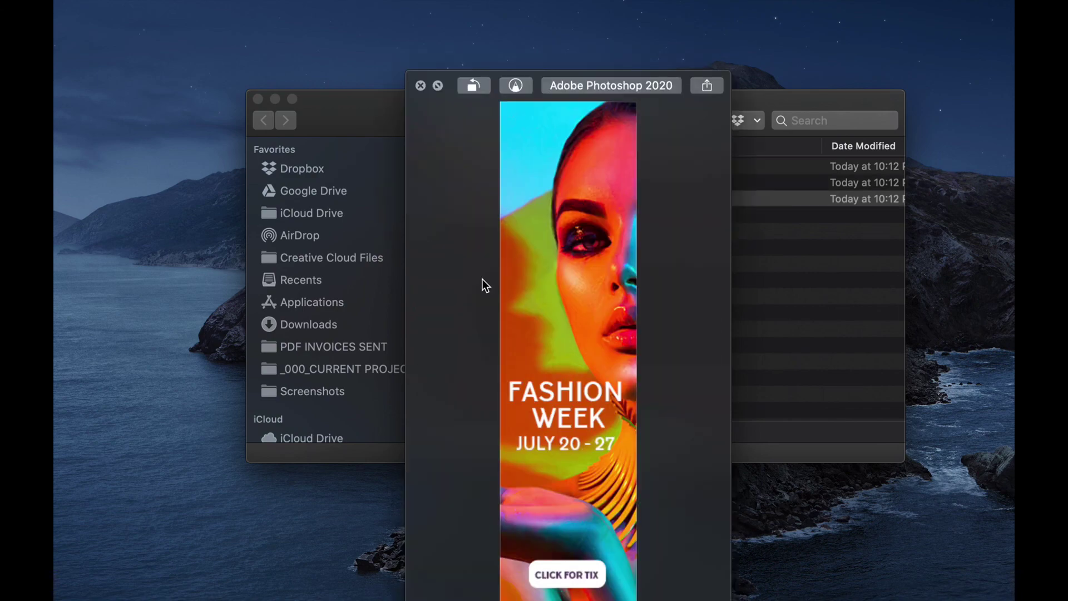